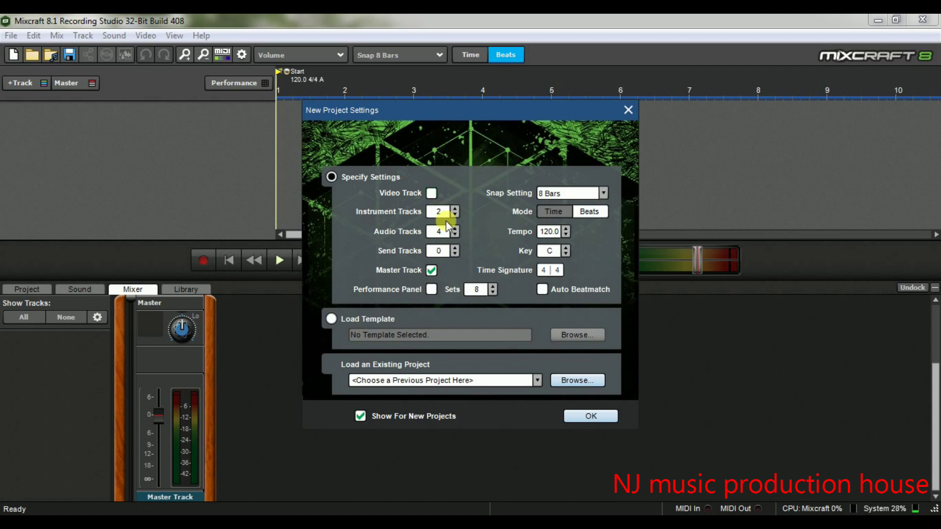
# Create a new project with 2 instrument tracks, 4 audio tracks and a master track, and look through its track list.
pyautogui.click(588, 416)
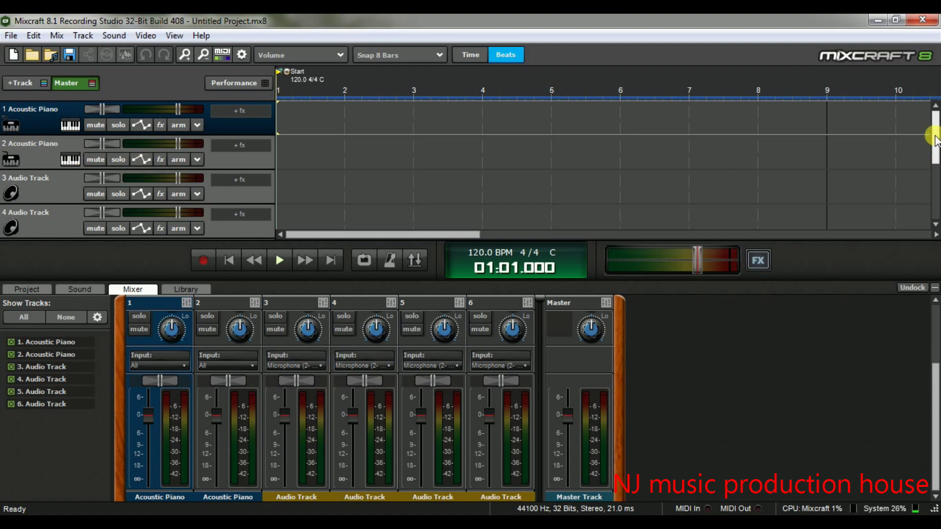
pyautogui.moveTo(934, 130); pyautogui.dragTo(934, 147)
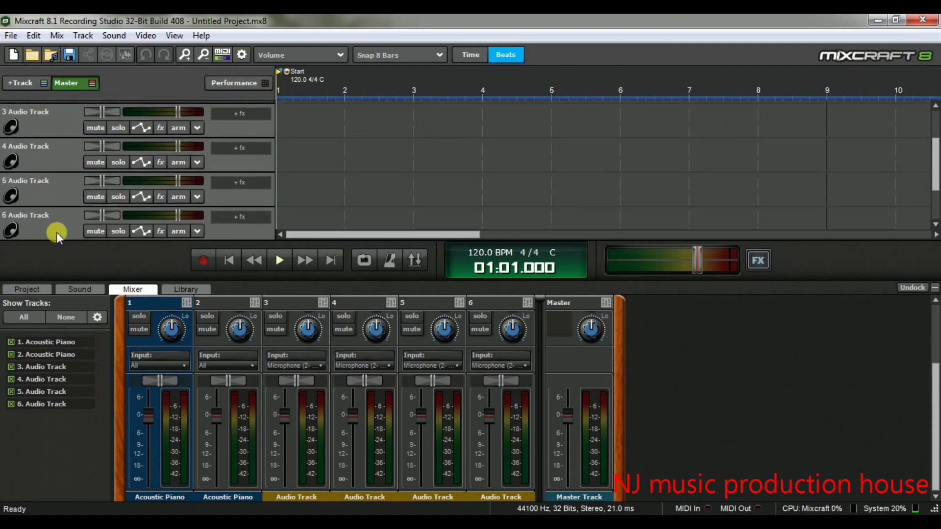
pyautogui.moveTo(936, 168); pyautogui.dragTo(935, 204)
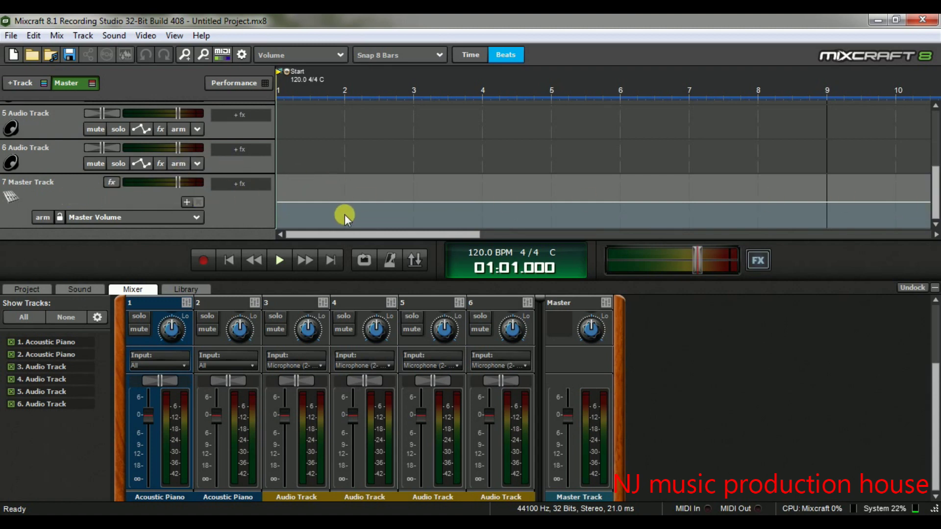
pyautogui.moveTo(935, 191); pyautogui.dragTo(935, 136)
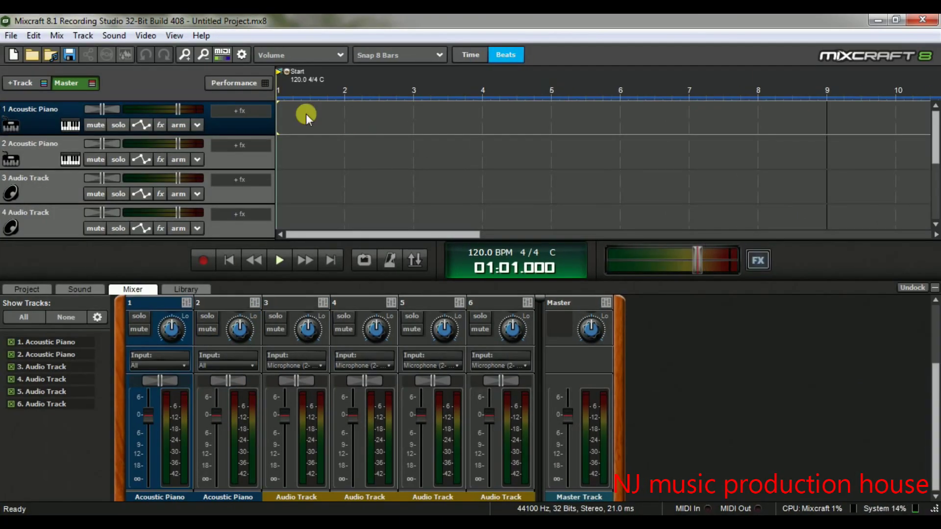
# Open the program preferences, look over the General settings and close them.
pyautogui.click(10, 35)
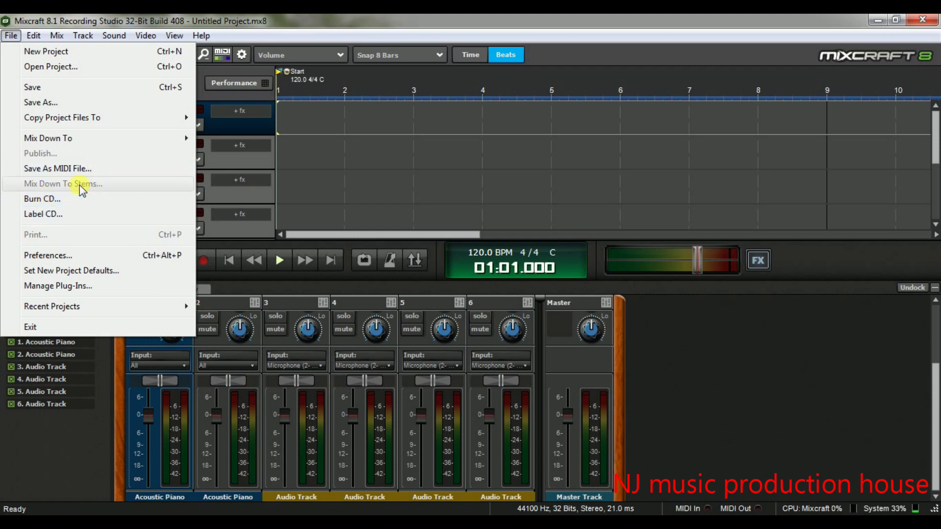
pyautogui.click(114, 256)
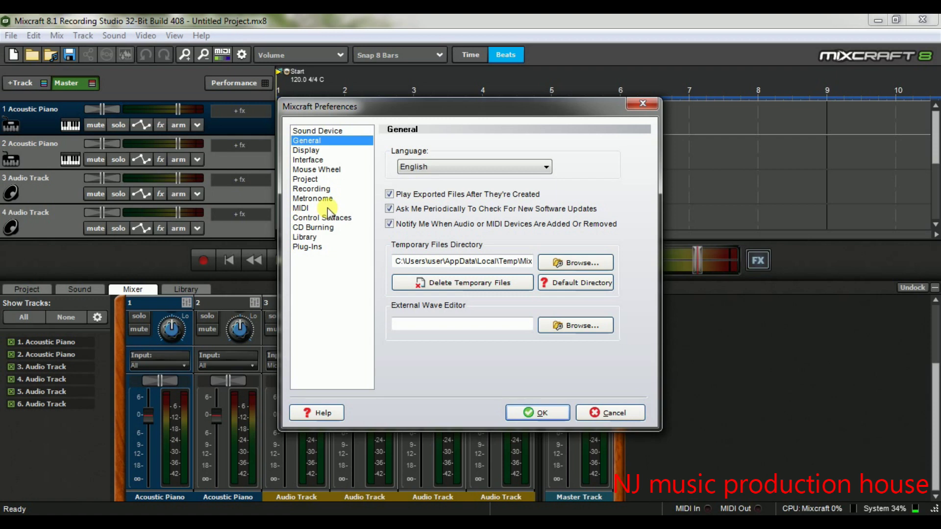
pyautogui.click(538, 412)
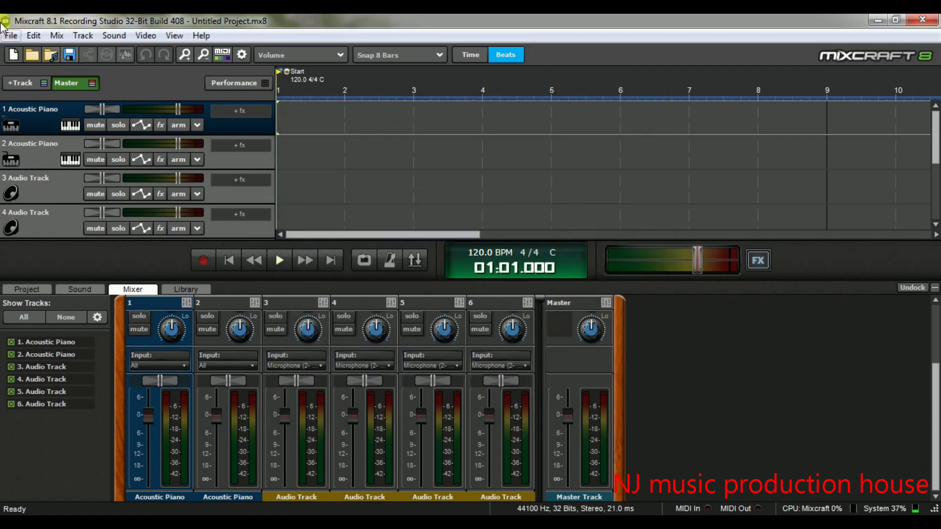
# Browse the full list in the plug-in manager, toggling Acoustica Delay and Acoustica Compressor off and back on.
pyautogui.click(11, 35)
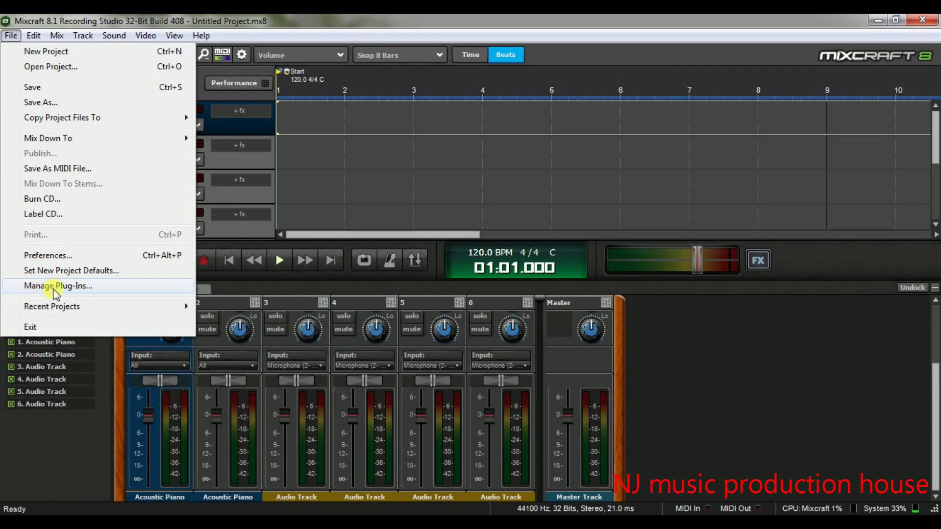
pyautogui.click(102, 286)
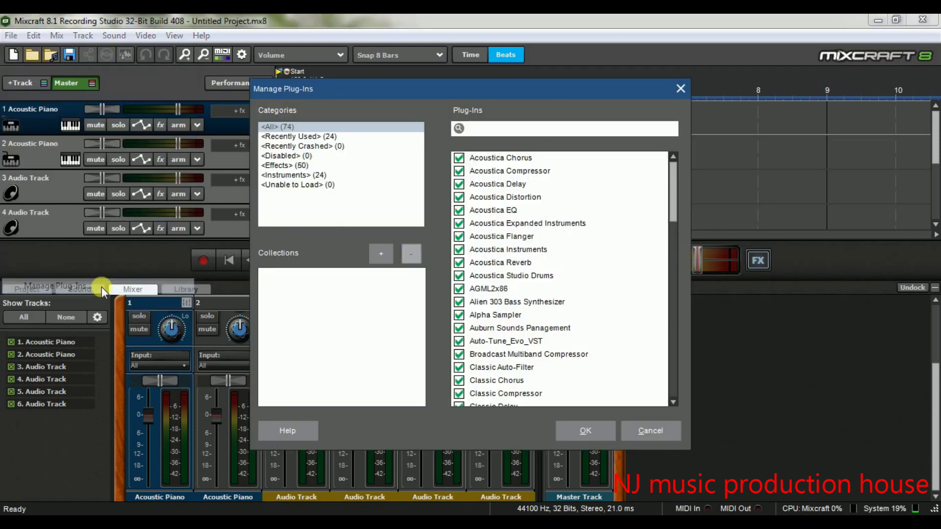
pyautogui.moveTo(674, 201); pyautogui.dragTo(611, 218)
pyautogui.click(459, 184)
pyautogui.click(458, 171)
pyautogui.click(458, 170)
pyautogui.click(459, 184)
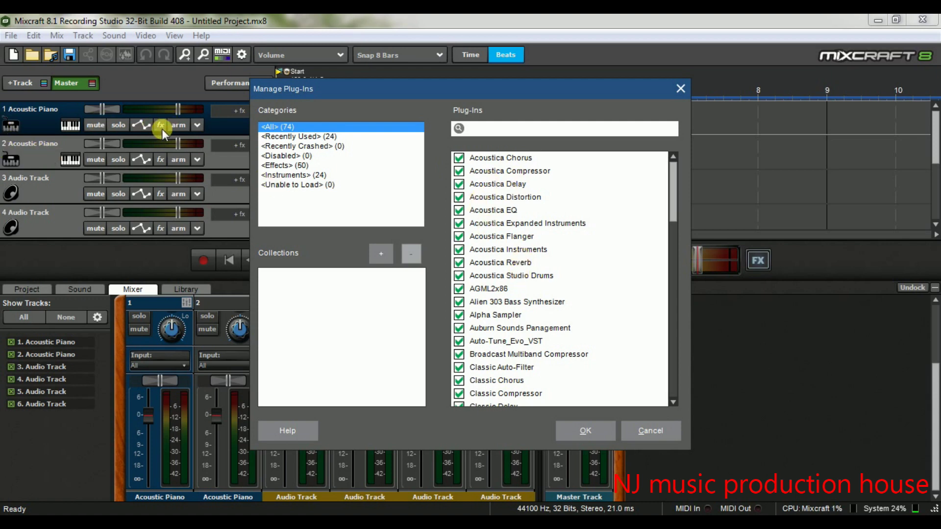
pyautogui.click(600, 433)
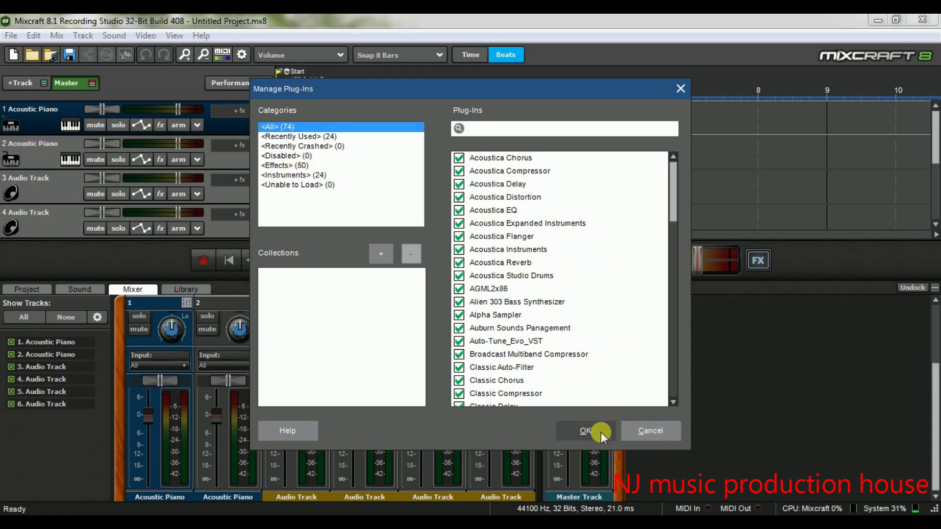
# Browse the effects available for track 1 (Acoustic Piano) and close its effect list without adding one.
pyautogui.click(160, 125)
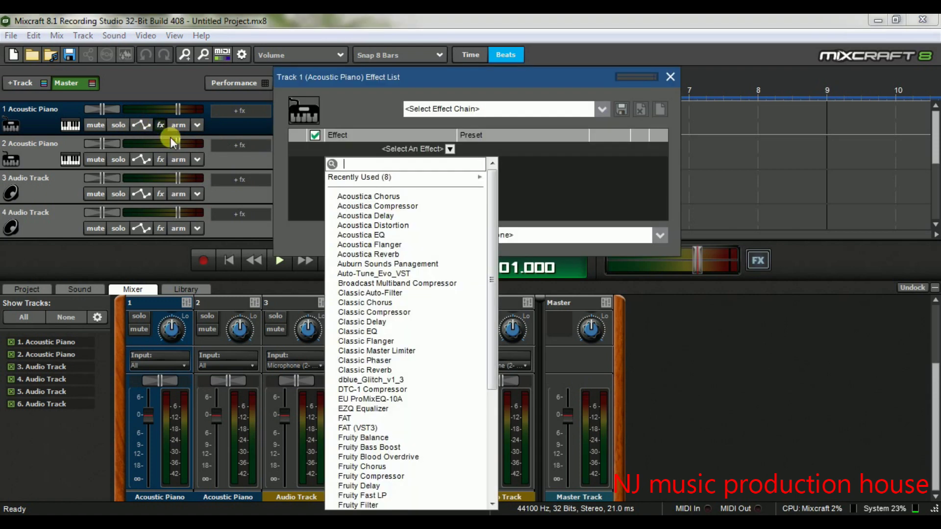
pyautogui.moveTo(490, 267); pyautogui.dragTo(491, 177)
pyautogui.click(670, 78)
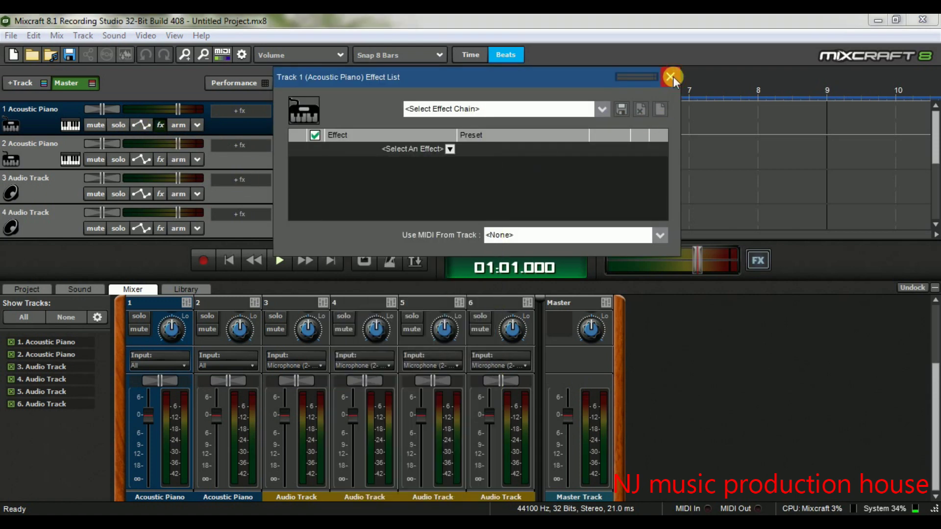
pyautogui.click(669, 78)
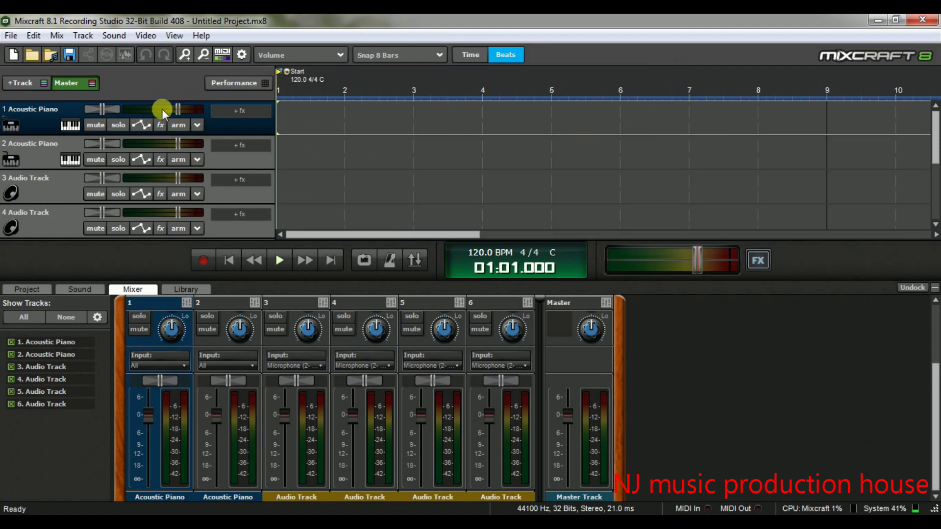
pyautogui.click(9, 35)
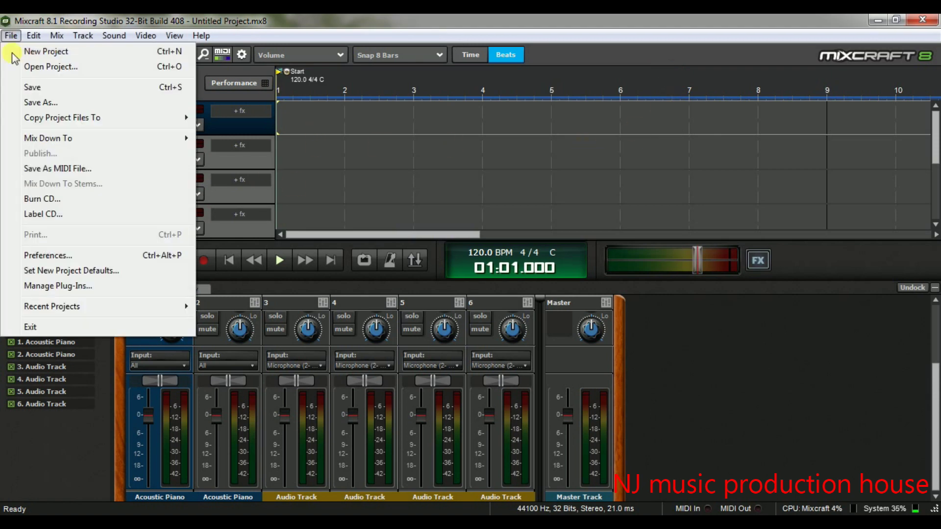
pyautogui.click(279, 122)
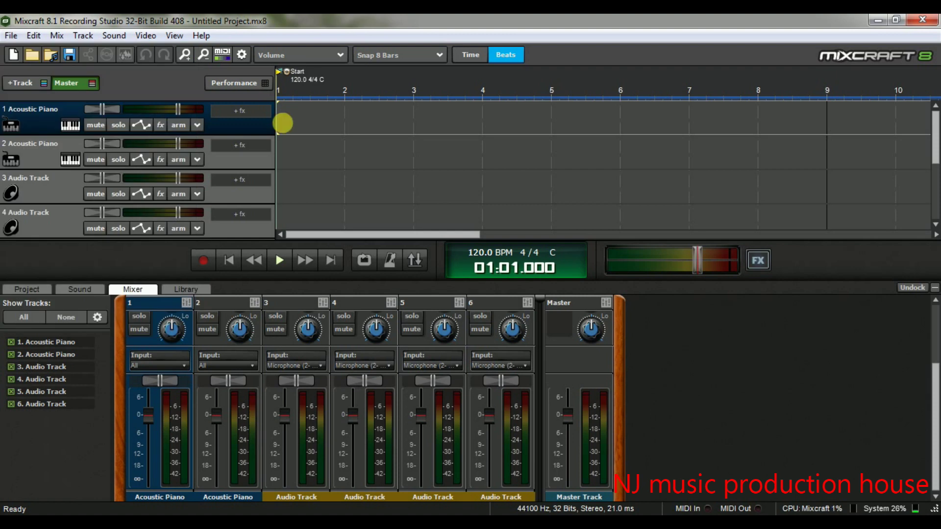
pyautogui.click(32, 36)
pyautogui.click(59, 38)
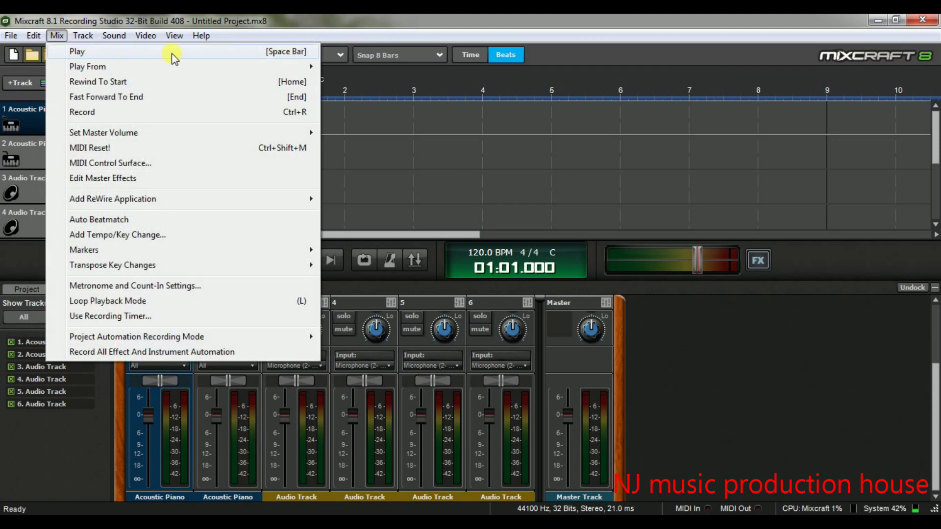
pyautogui.moveTo(142, 70)
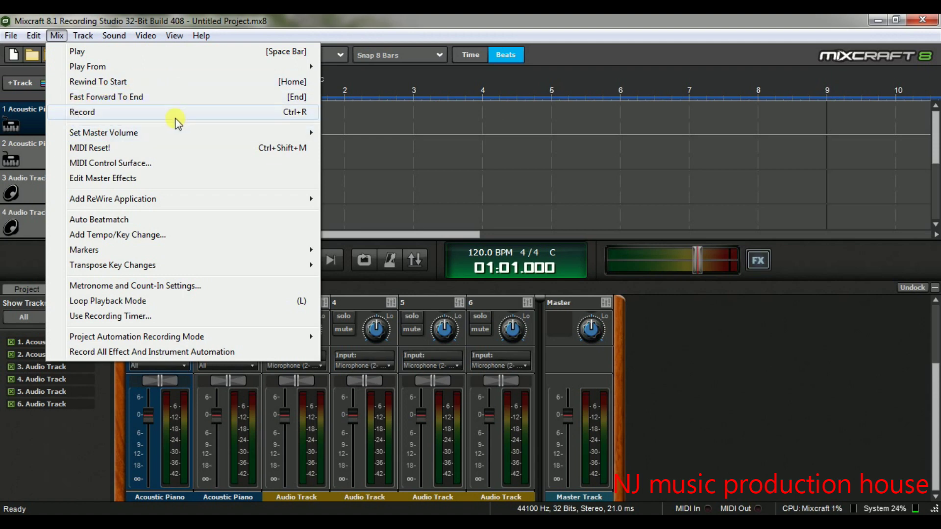
pyautogui.moveTo(104, 132)
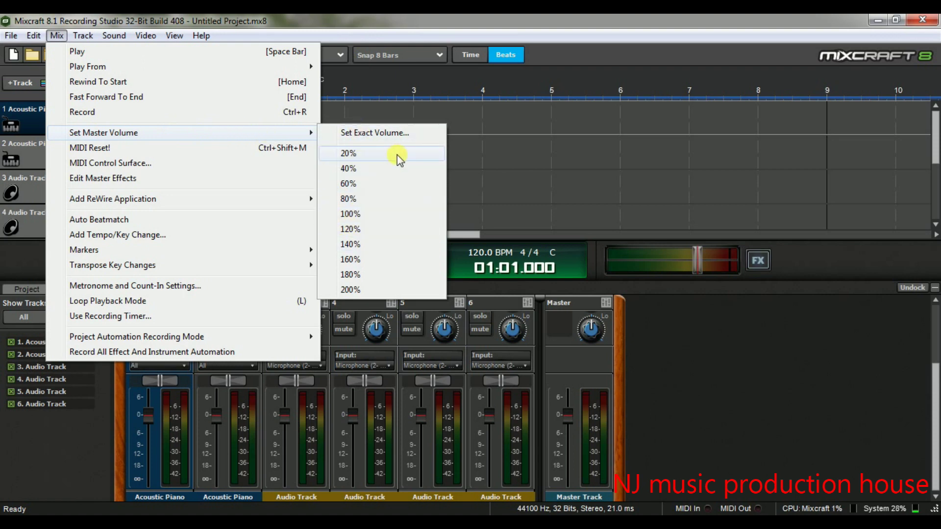
# Adjust the Master Track's volume, lowering it below its default level.
pyautogui.click(699, 263)
pyautogui.moveTo(699, 262)
pyautogui.mouseDown()
pyautogui.moveTo(752, 260)
pyautogui.moveTo(689, 260)
pyautogui.mouseUp()
pyautogui.moveTo(569, 424)
pyautogui.mouseDown()
pyautogui.moveTo(569, 411)
pyautogui.moveTo(568, 432)
pyautogui.mouseUp()
pyautogui.click(161, 181)
pyautogui.moveTo(160, 181); pyautogui.dragTo(172, 181)
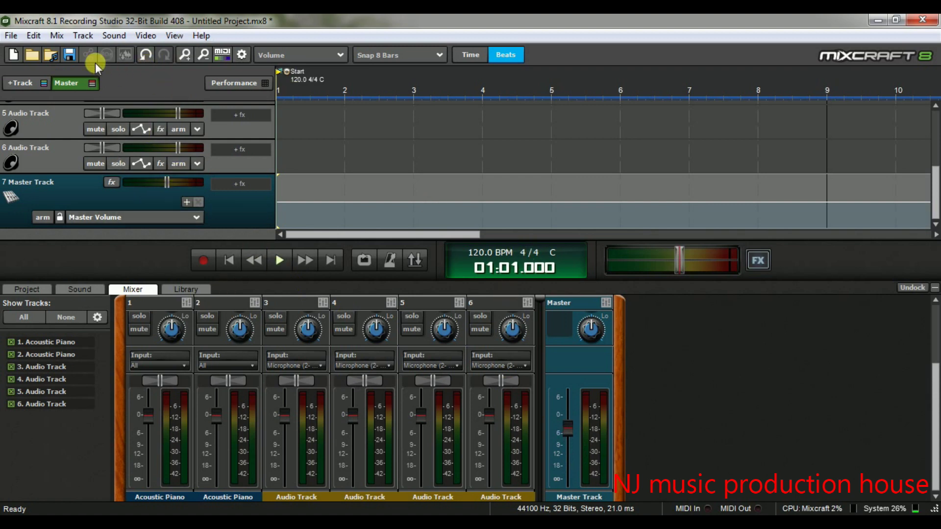
# Open the project's tempo and both time signature values for editing.
pyautogui.click(57, 36)
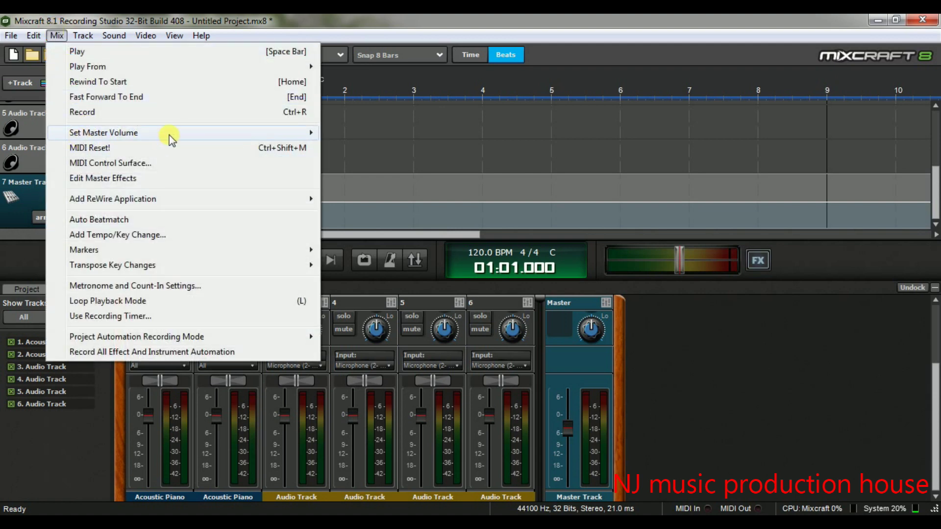
pyautogui.moveTo(171, 140)
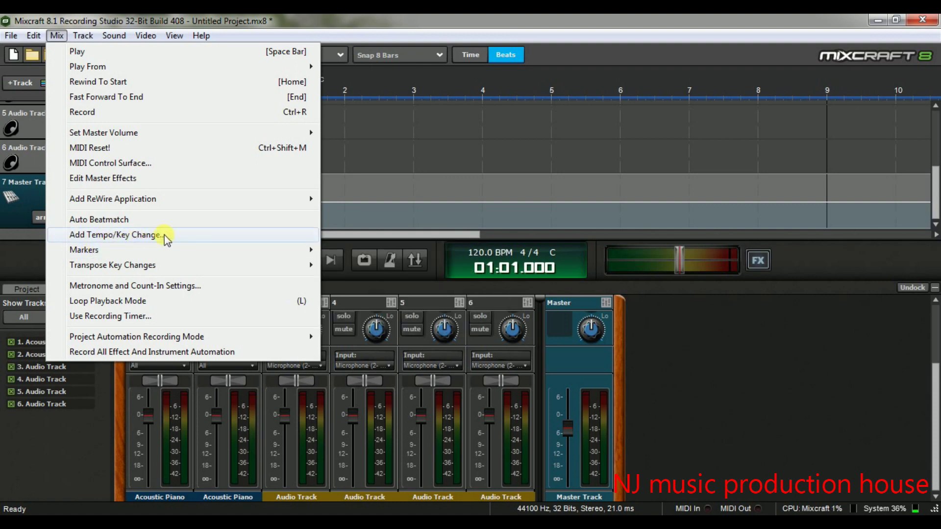
pyautogui.click(478, 252)
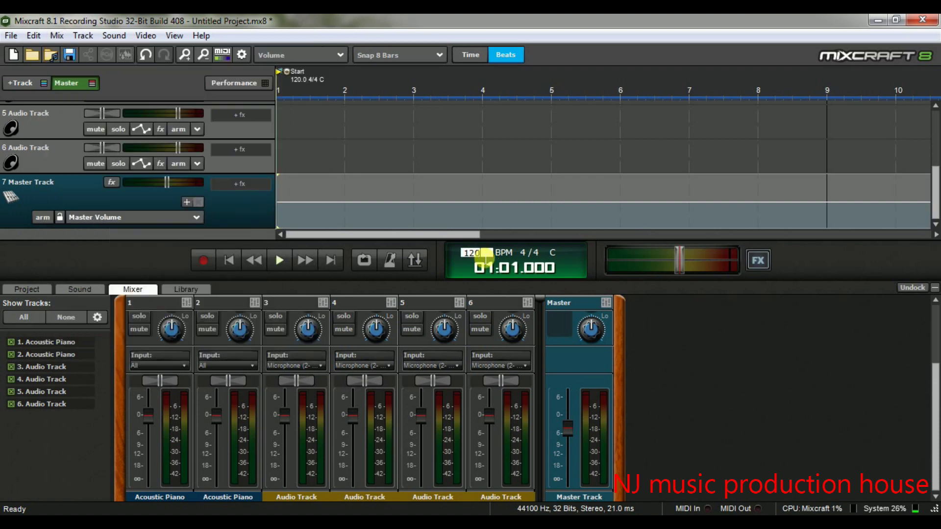
pyautogui.click(533, 252)
pyautogui.click(532, 252)
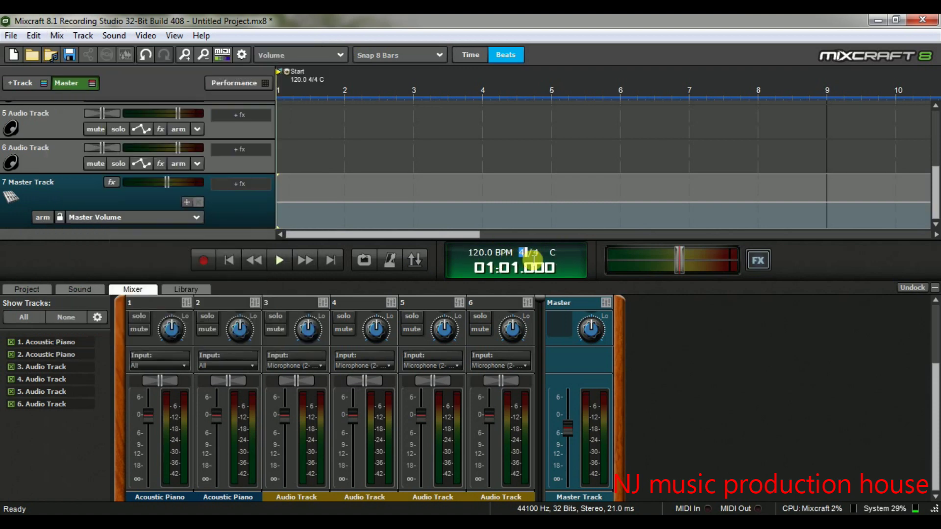
pyautogui.click(535, 252)
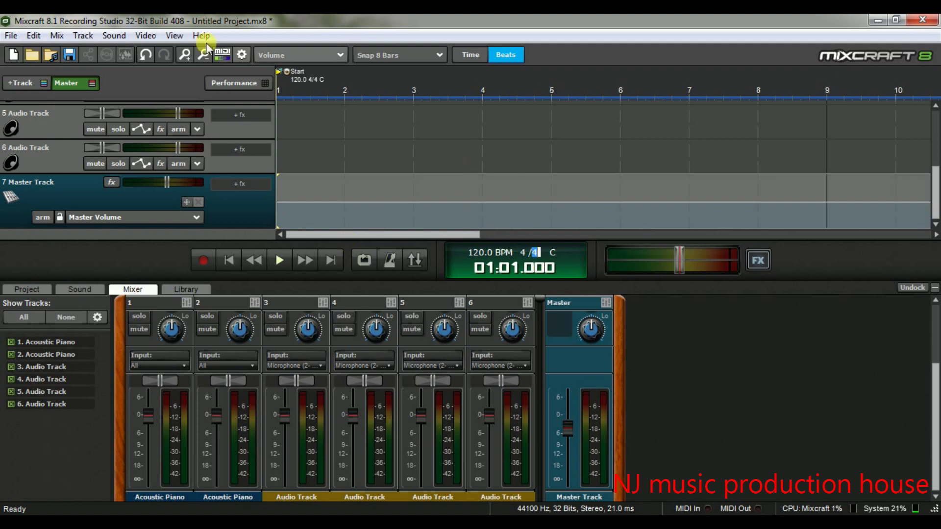
pyautogui.click(58, 35)
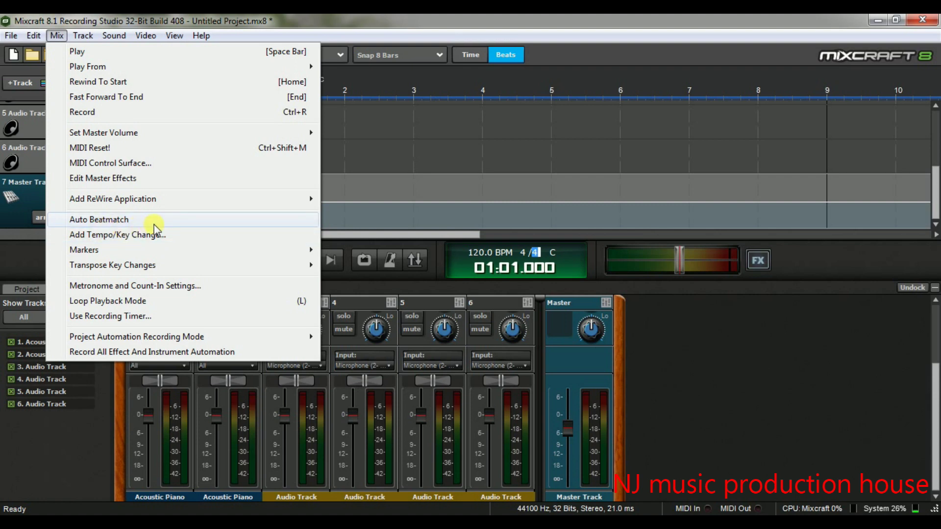
pyautogui.click(82, 33)
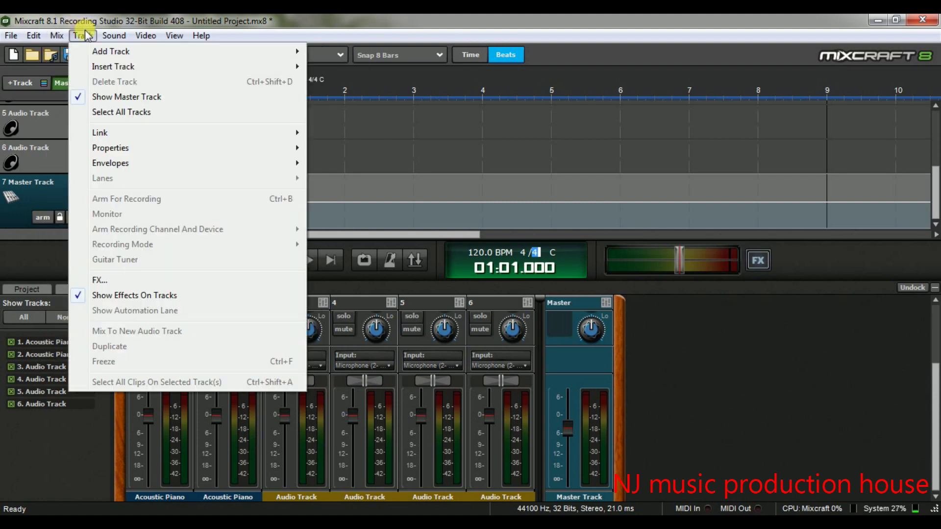
pyautogui.moveTo(126, 57)
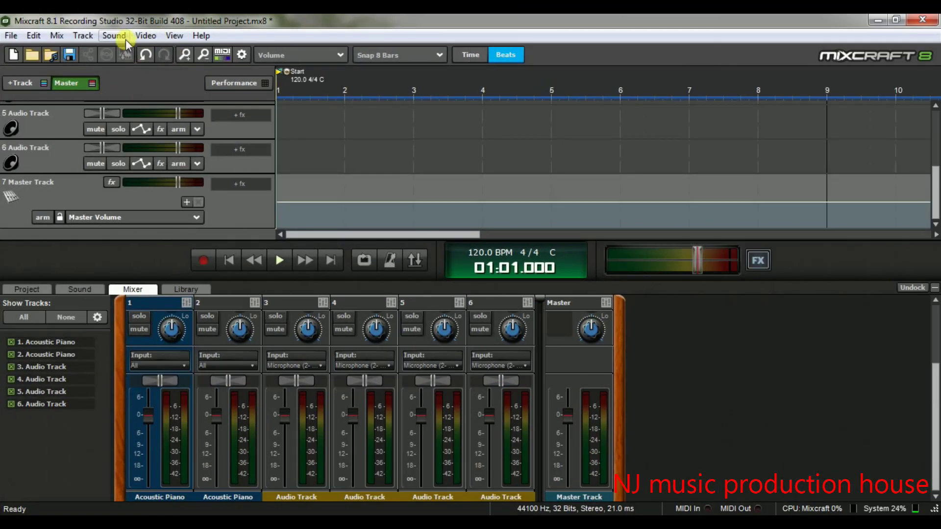
pyautogui.click(119, 35)
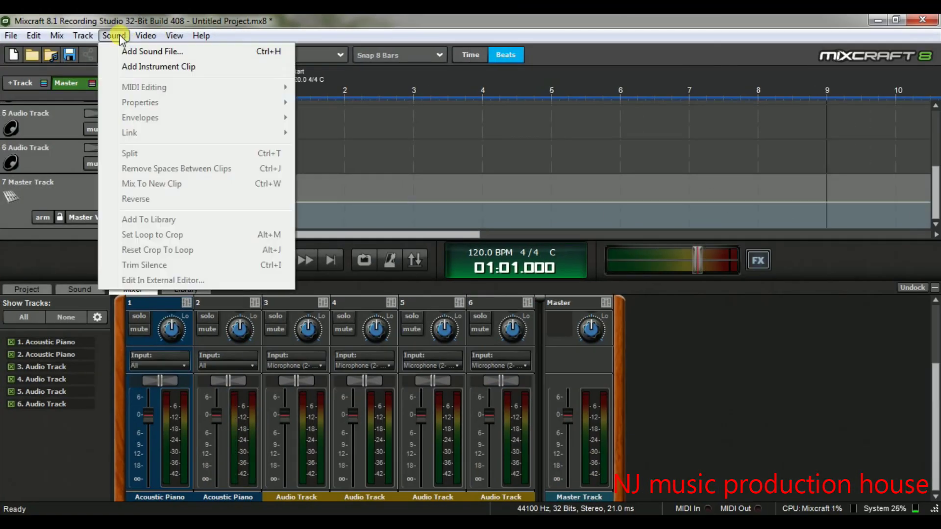
pyautogui.click(191, 53)
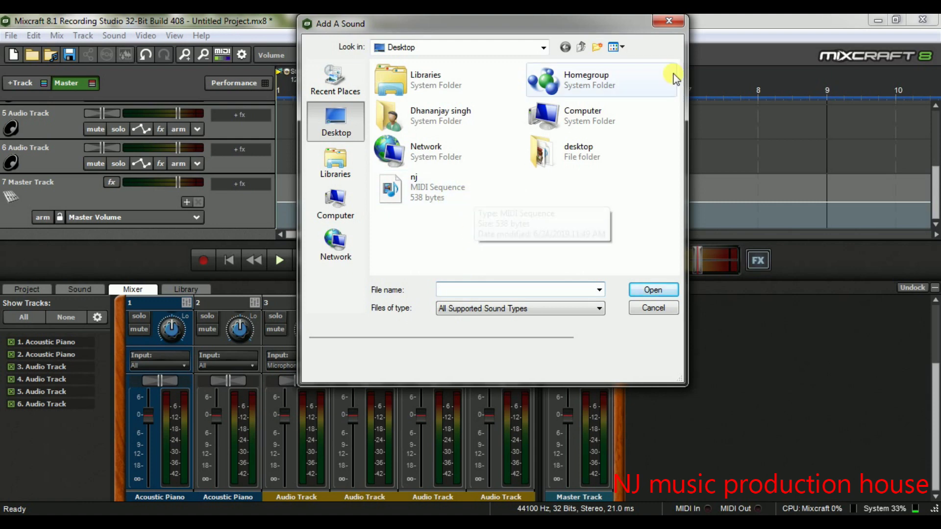
pyautogui.click(463, 187)
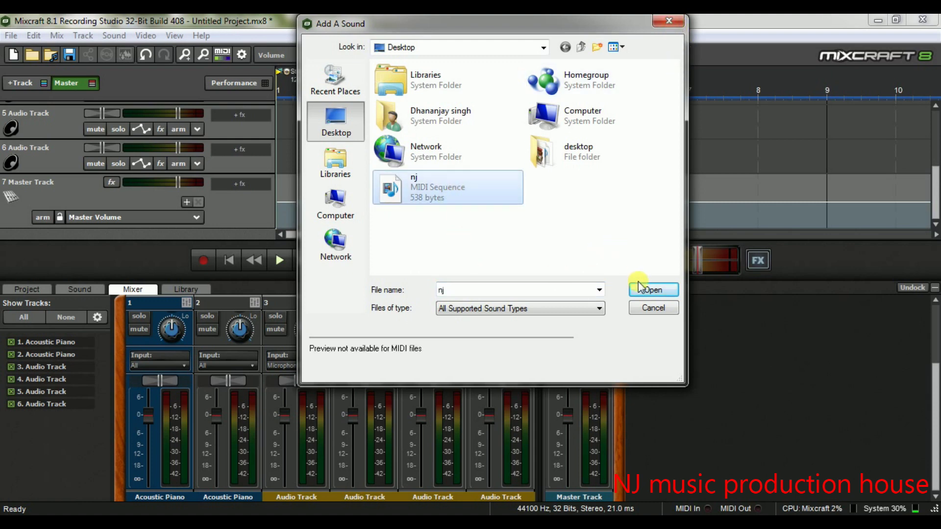
pyautogui.click(672, 22)
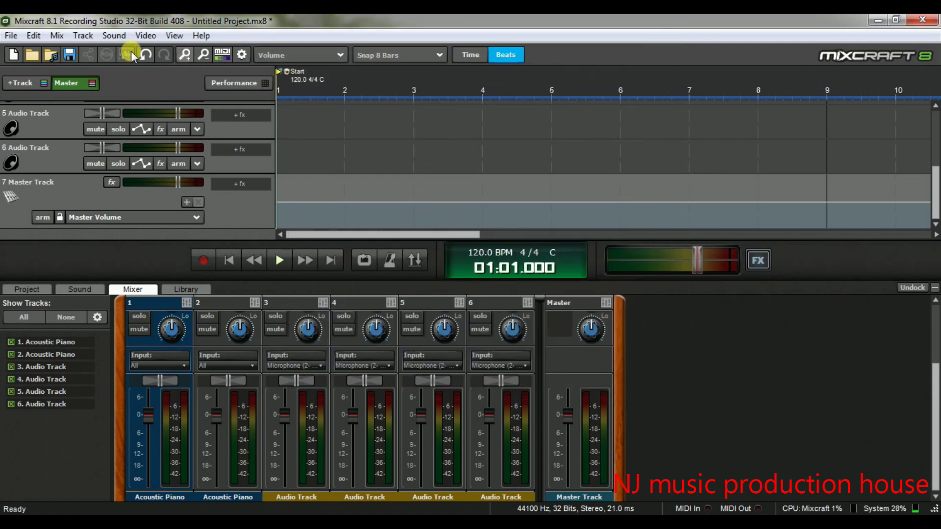
# Add an empty instrument clip at the start of track 1 (Acoustic Piano).
pyautogui.click(118, 37)
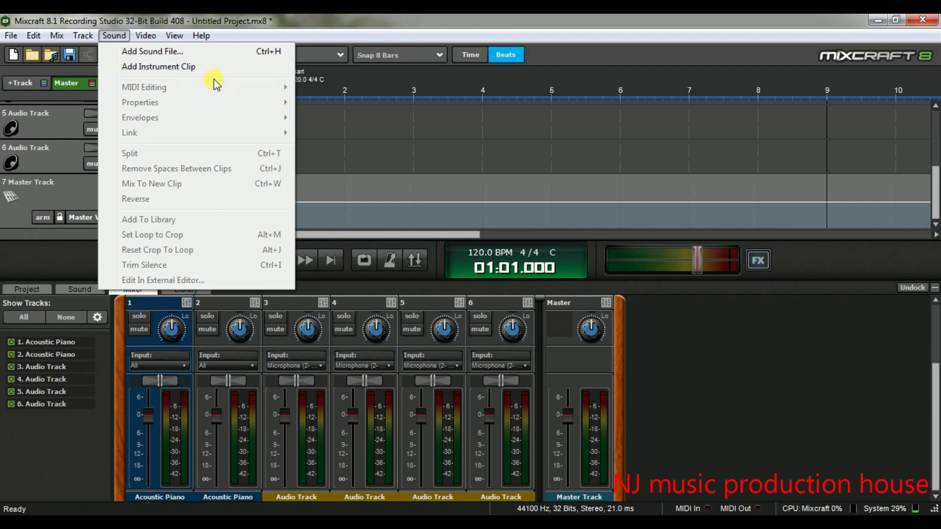
pyautogui.click(200, 69)
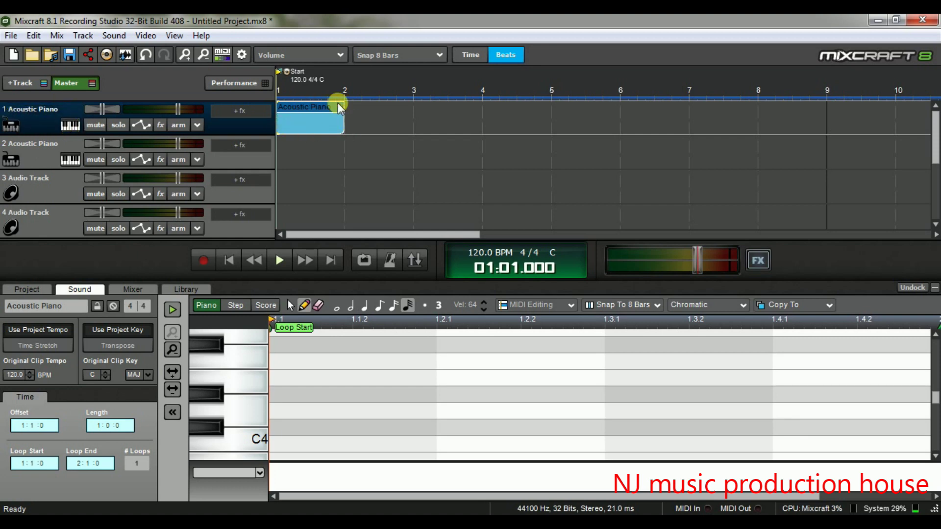
# Open the instrument settings for track 1 (Acoustic Piano) and browse its categories and presets.
pyautogui.click(69, 127)
pyautogui.moveTo(475, 86); pyautogui.dragTo(551, 83)
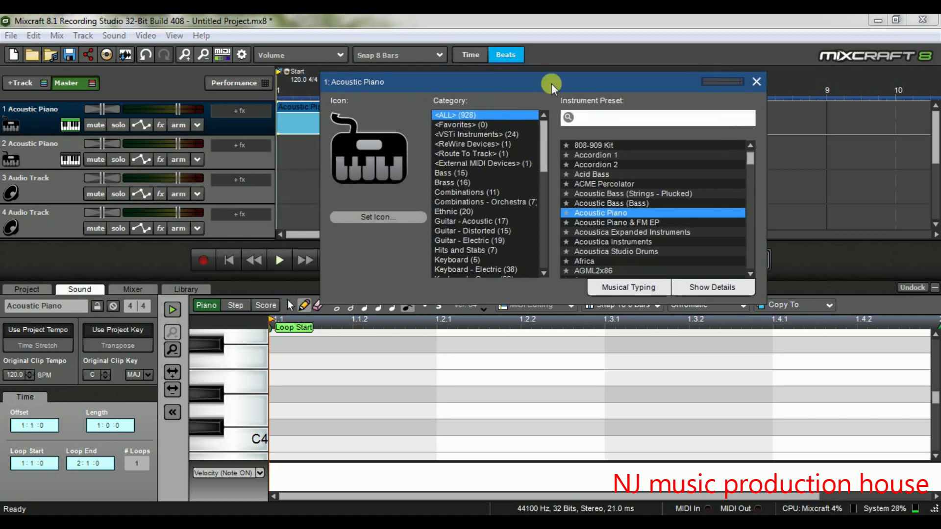
pyautogui.moveTo(748, 161)
pyautogui.mouseDown()
pyautogui.moveTo(750, 260)
pyautogui.moveTo(750, 156)
pyautogui.mouseUp()
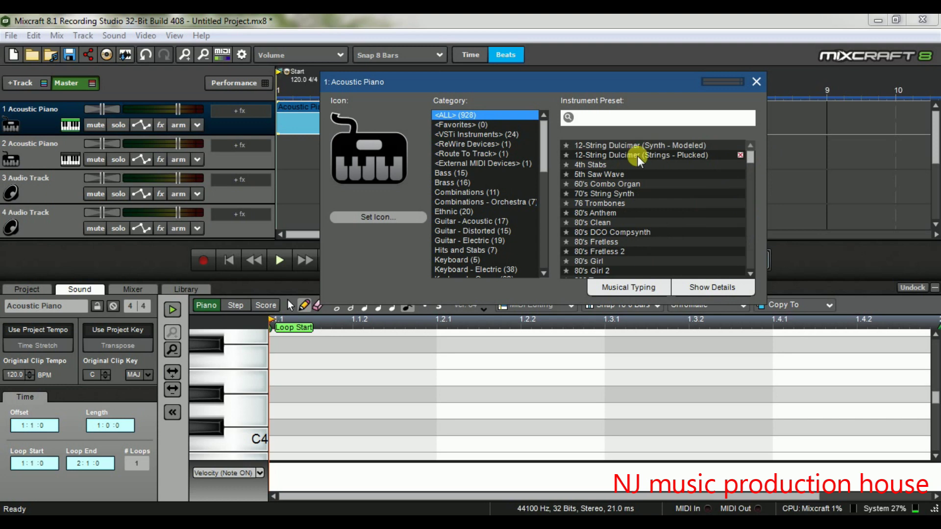
pyautogui.moveTo(542, 147)
pyautogui.mouseDown()
pyautogui.moveTo(553, 234)
pyautogui.moveTo(545, 142)
pyautogui.mouseUp()
# Open the Musical Typing keyboard for track 1, close the instrument preset window and reposition the keyboard.
pyautogui.click(632, 287)
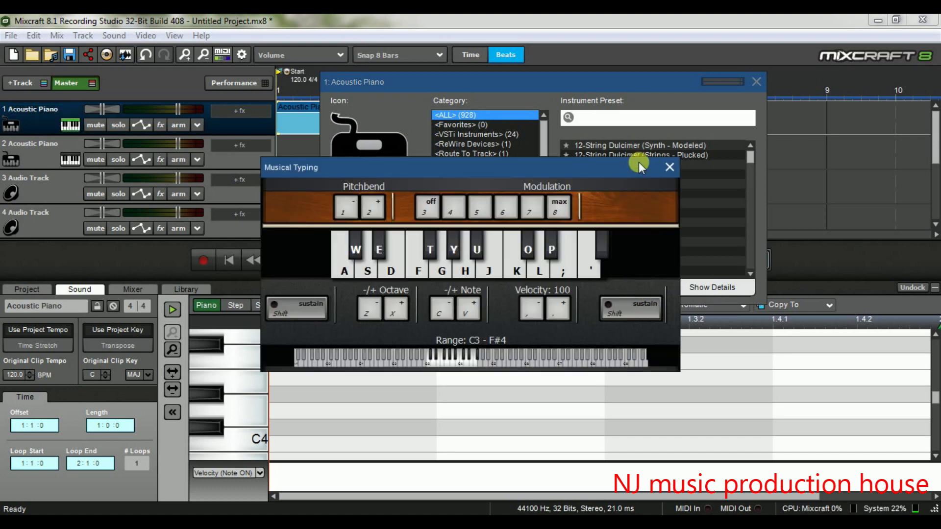
pyautogui.click(756, 81)
pyautogui.moveTo(592, 162); pyautogui.dragTo(708, 144)
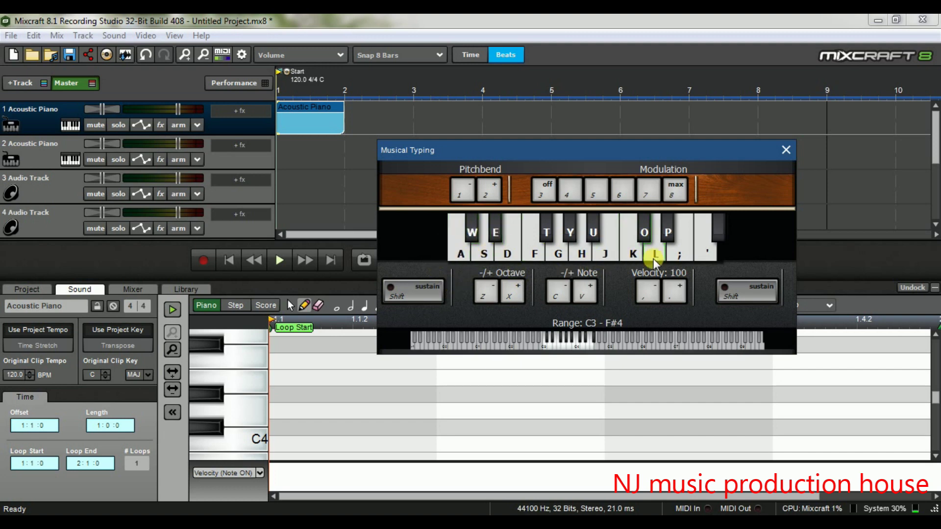
pyautogui.moveTo(616, 157); pyautogui.dragTo(587, 118)
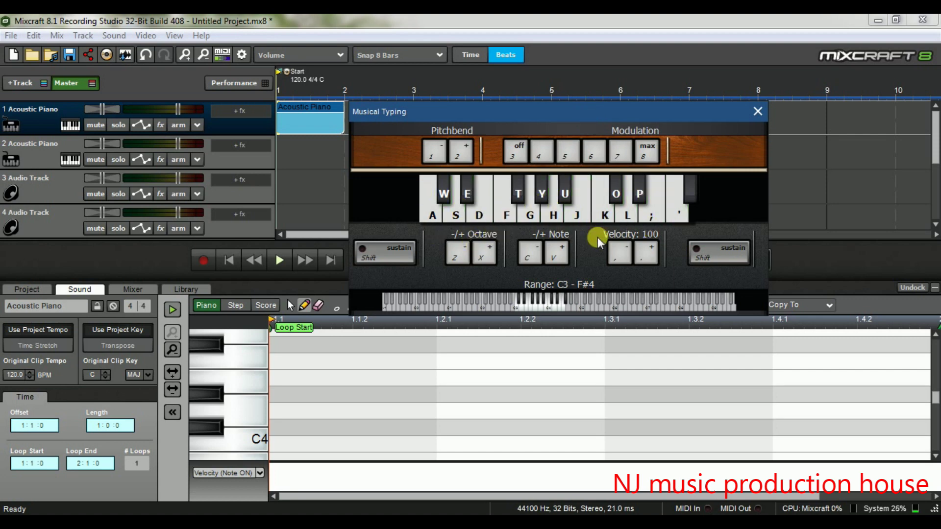
pyautogui.moveTo(572, 118); pyautogui.dragTo(575, 191)
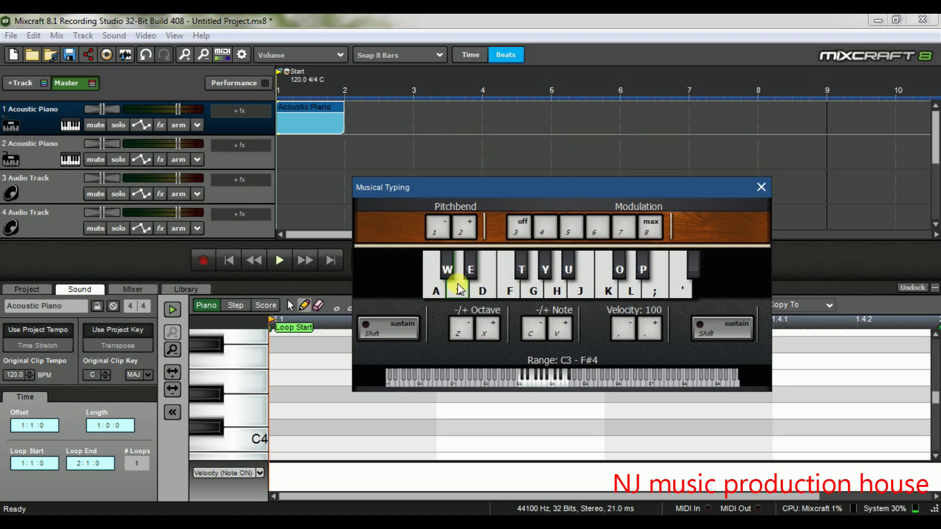
# Audition track 1's piano by playing the A, S and D notes on the Musical Typing keyboard, and close the keyboard.
pyautogui.press('y')
pyautogui.press('a')
pyautogui.press('a')
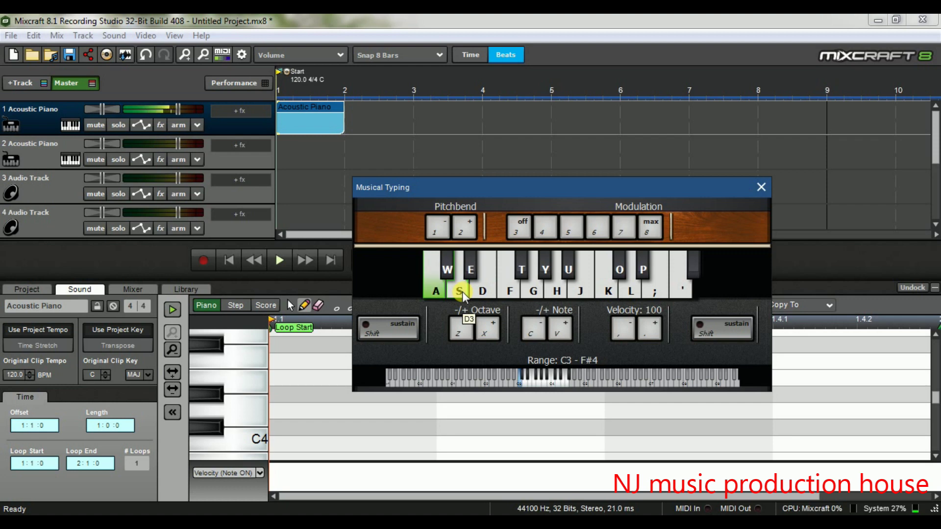
pyautogui.press('a')
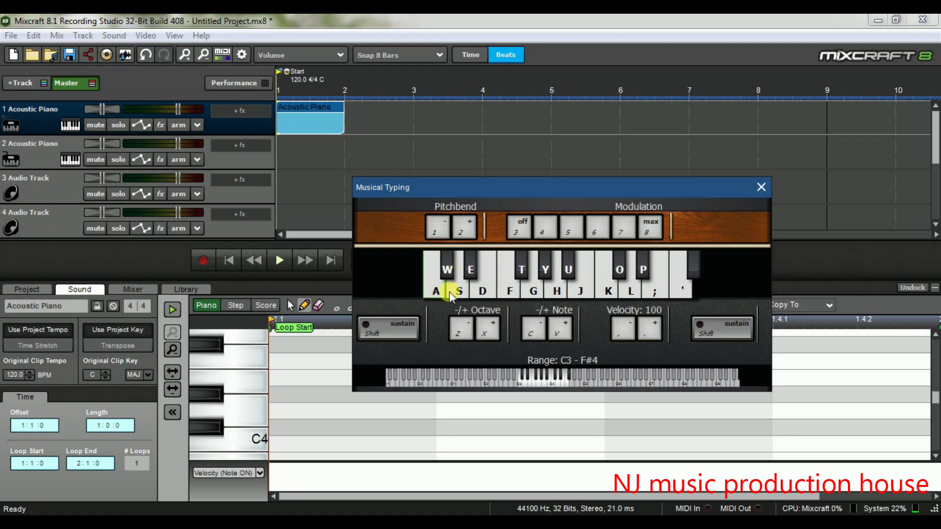
pyautogui.press('a')
pyautogui.press('s')
pyautogui.press('d')
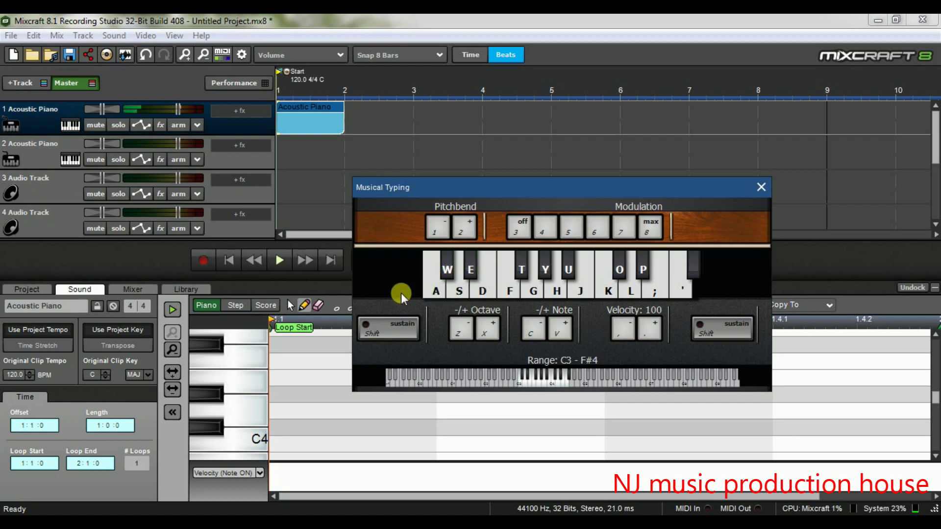
pyautogui.moveTo(628, 193); pyautogui.dragTo(555, 114)
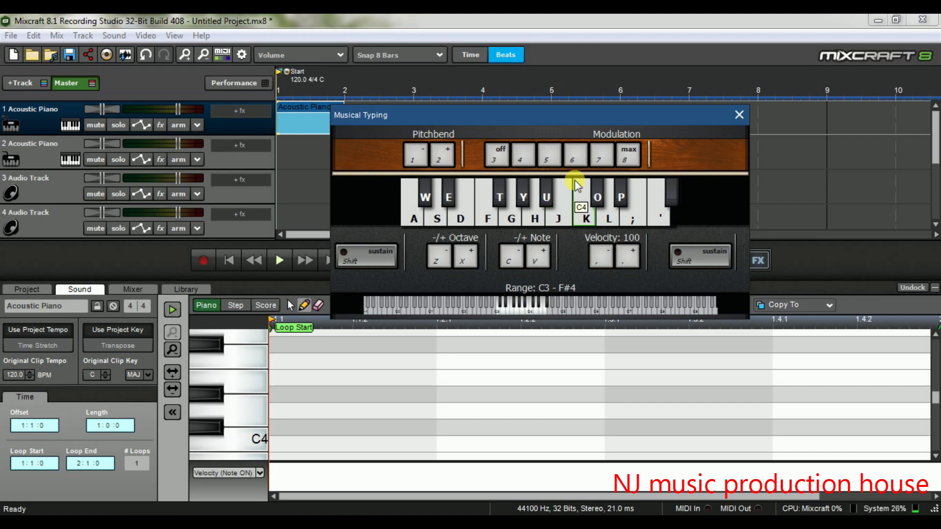
pyautogui.click(738, 116)
# Delete the empty Acoustic Piano clip from track 1 and show the mixer.
pyautogui.rightClick(336, 112)
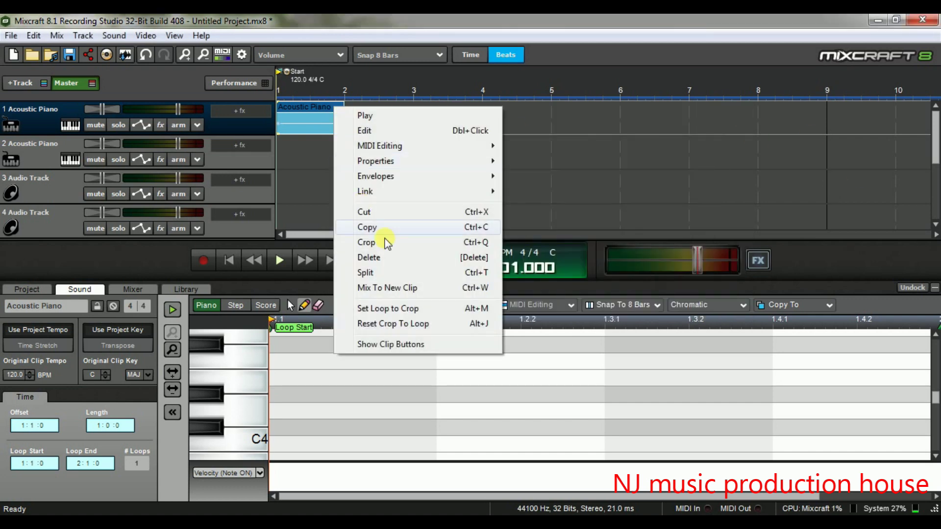
pyautogui.click(405, 256)
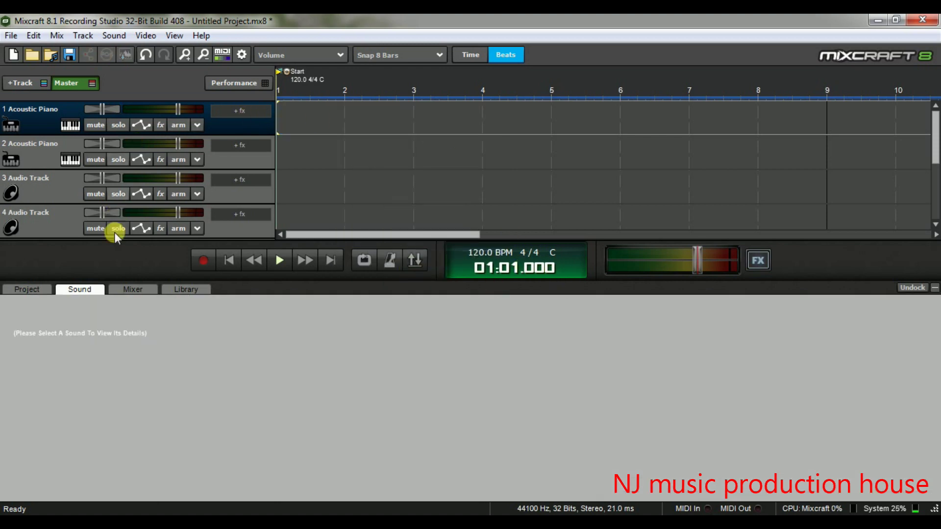
pyautogui.click(133, 289)
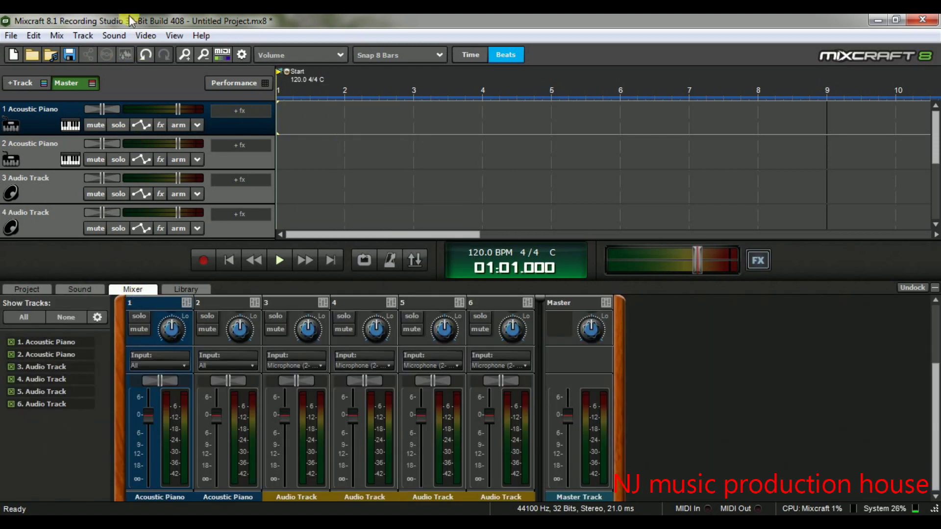
# Examine the available video commands and view options.
pyautogui.click(156, 34)
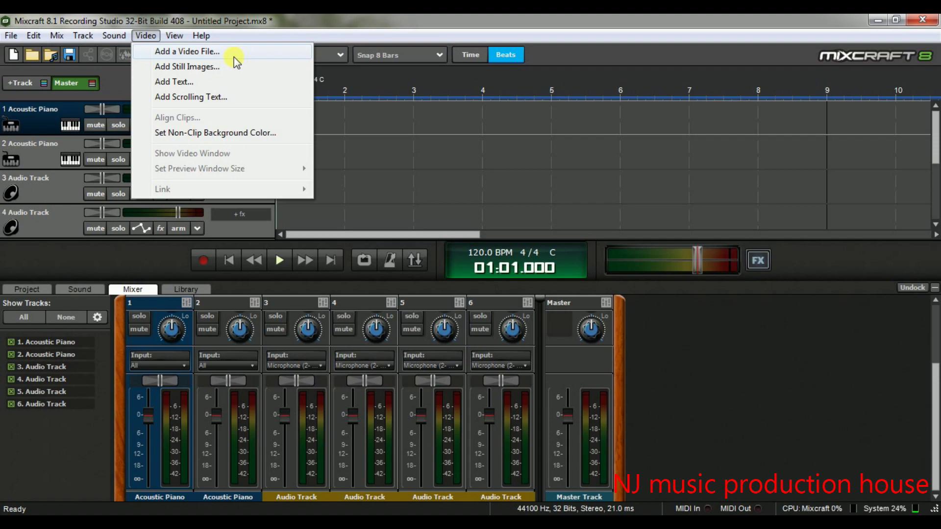
pyautogui.click(331, 110)
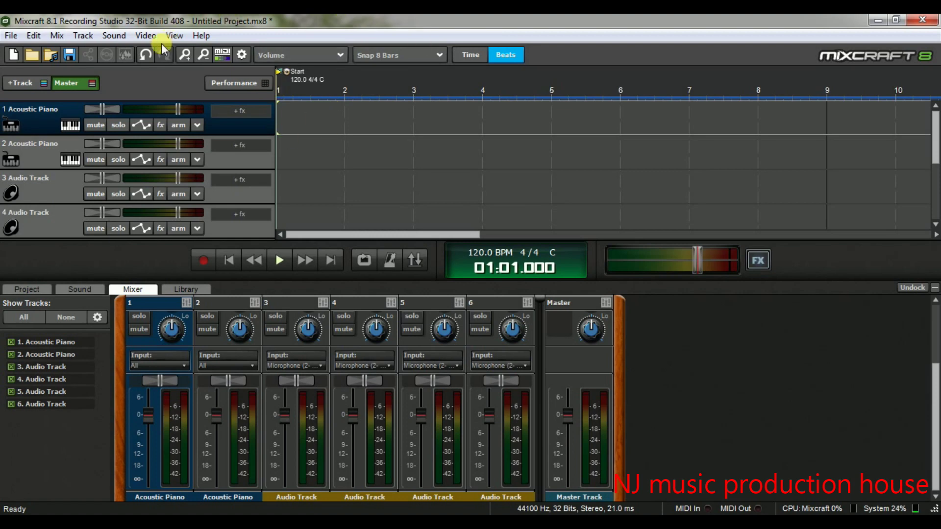
pyautogui.click(175, 35)
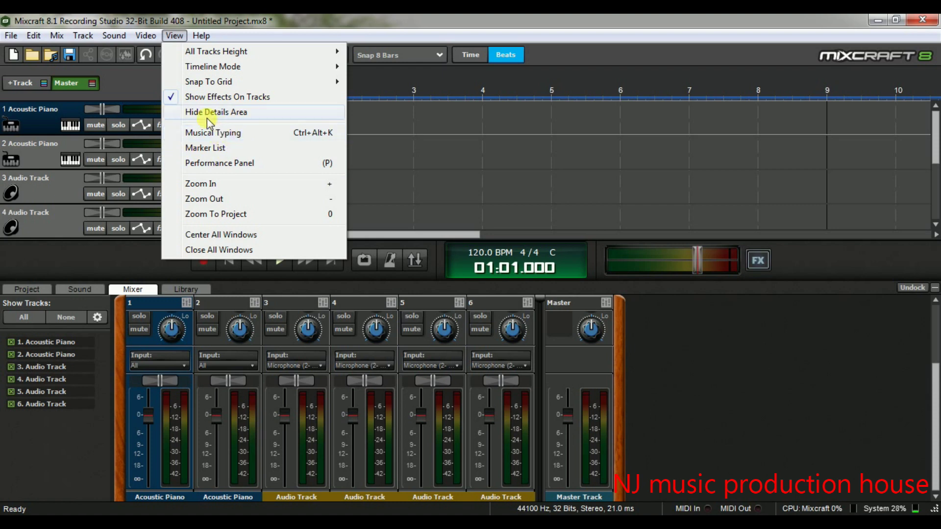
# Open and close the Musical Typing keyboard, once through track 1's instrument settings and once through the view commands.
pyautogui.click(72, 124)
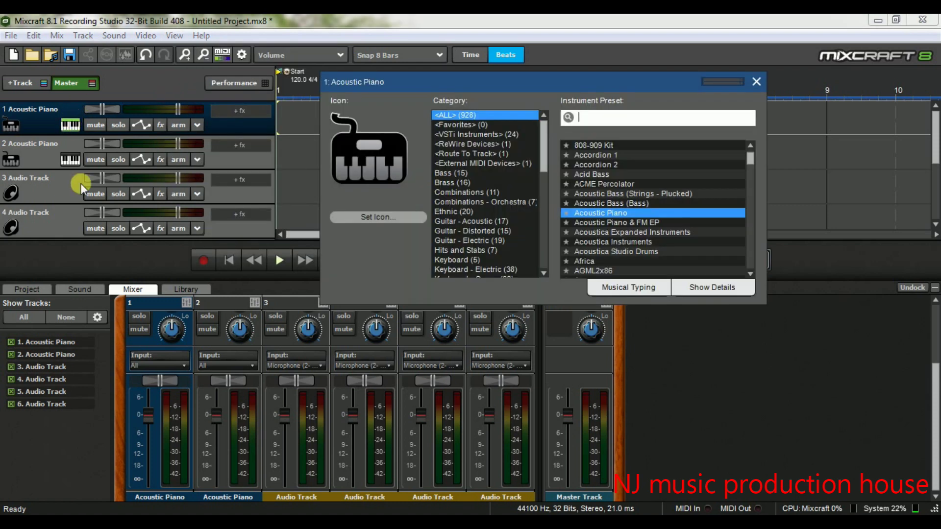
pyautogui.click(632, 289)
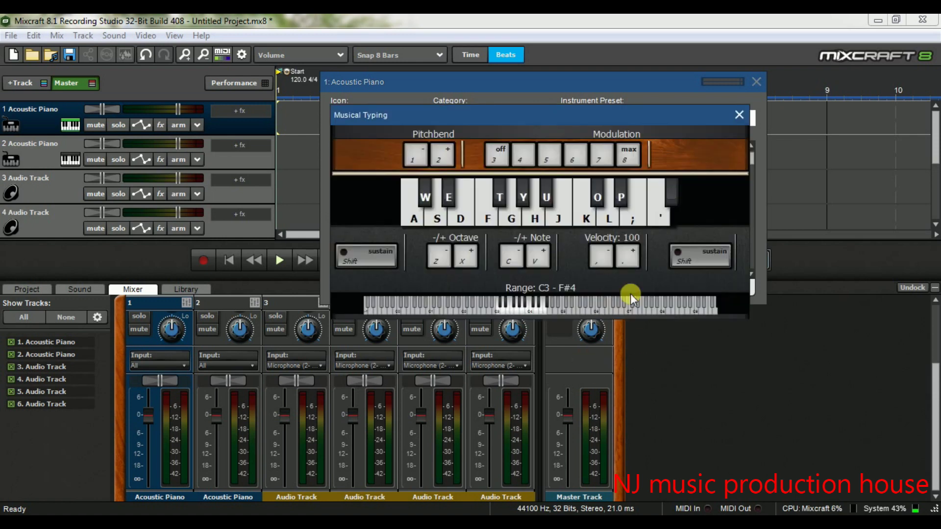
pyautogui.click(739, 115)
pyautogui.click(755, 81)
pyautogui.click(174, 35)
pyautogui.click(243, 132)
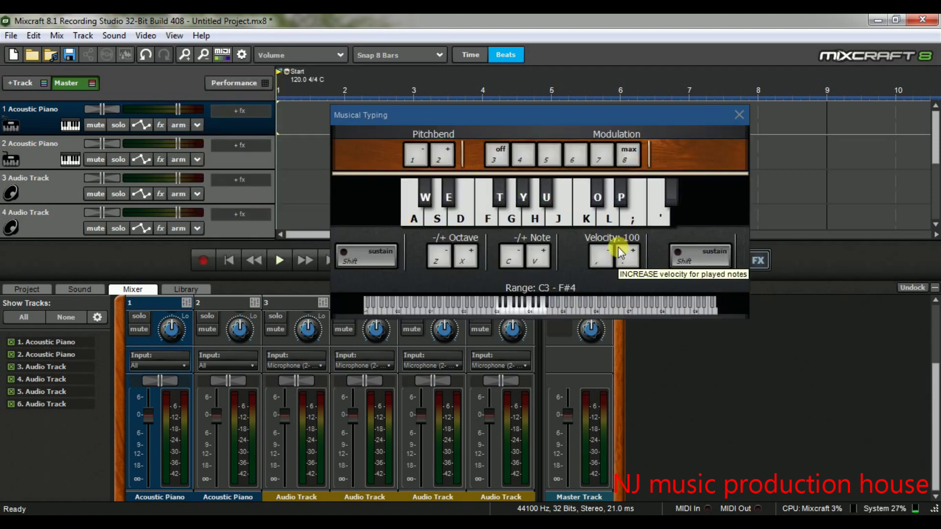
pyautogui.click(737, 114)
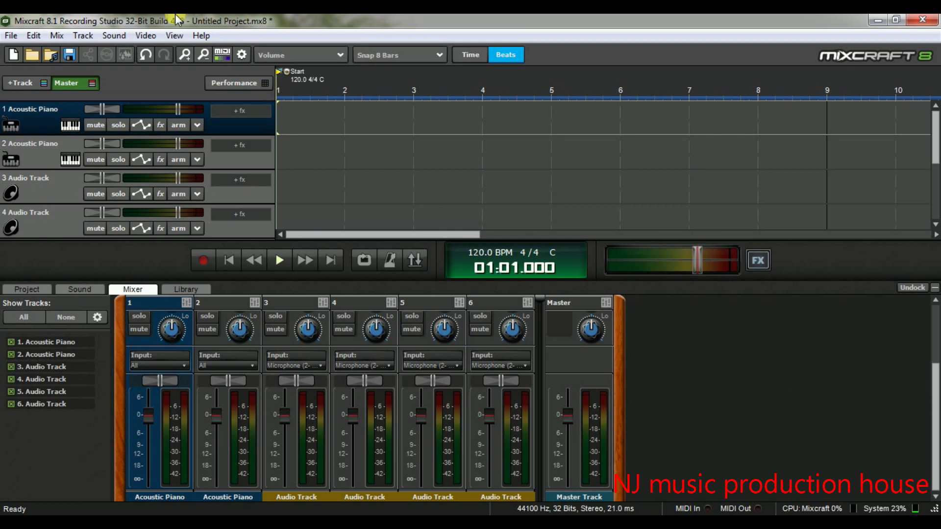
# Examine the view's zoom and window commands, and select track 4 followed by track 1.
pyautogui.click(174, 35)
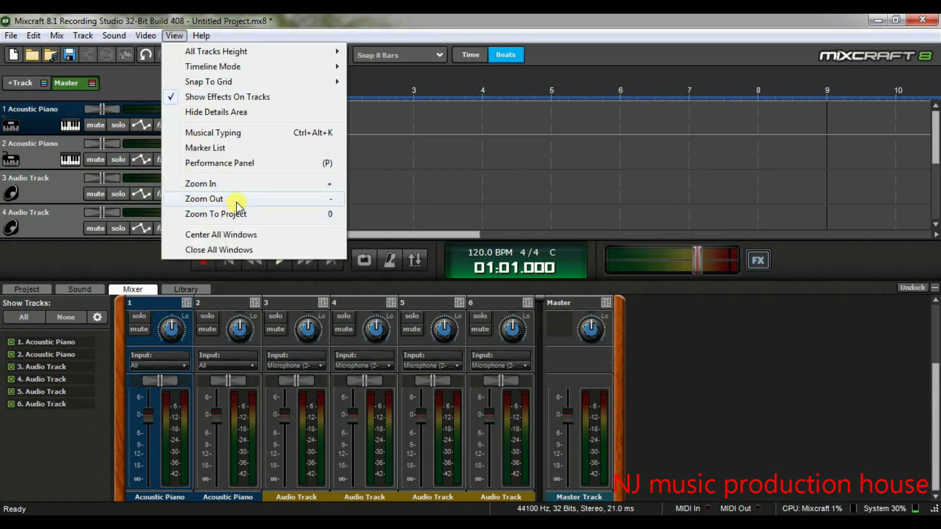
pyautogui.click(519, 146)
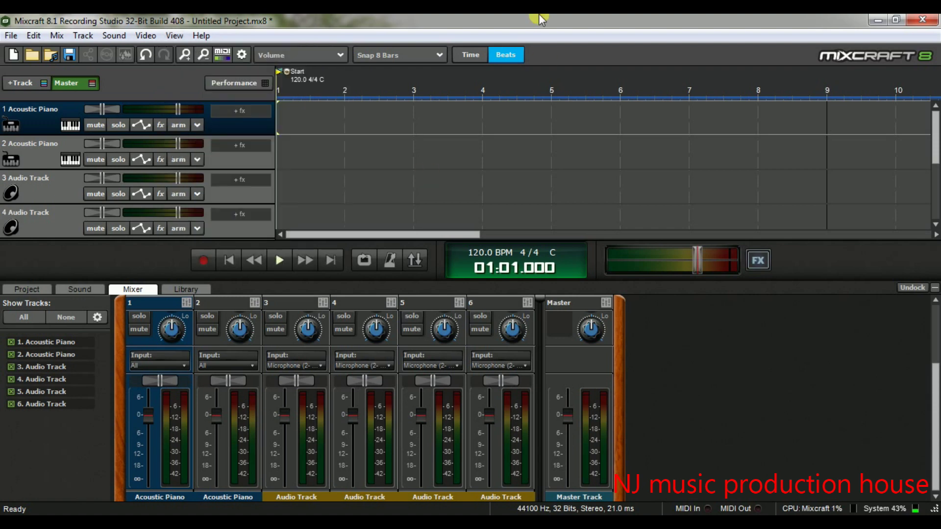
pyautogui.click(435, 213)
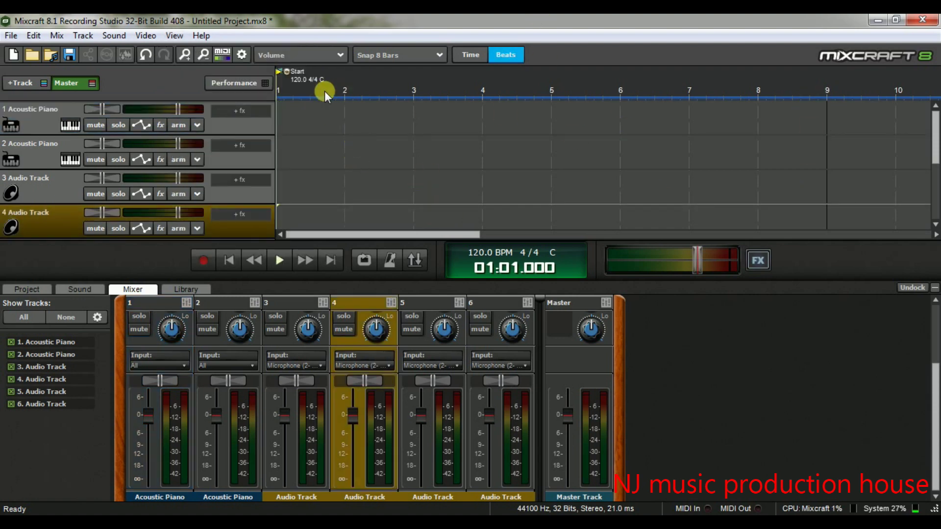
pyautogui.click(303, 109)
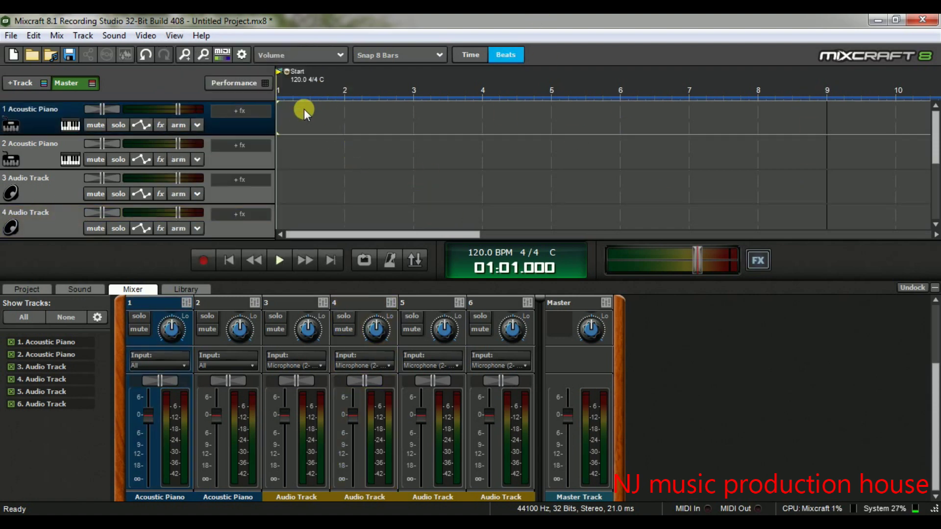
# Examine the help commands for the help file, video tutorials and updates.
pyautogui.click(172, 35)
pyautogui.click(201, 35)
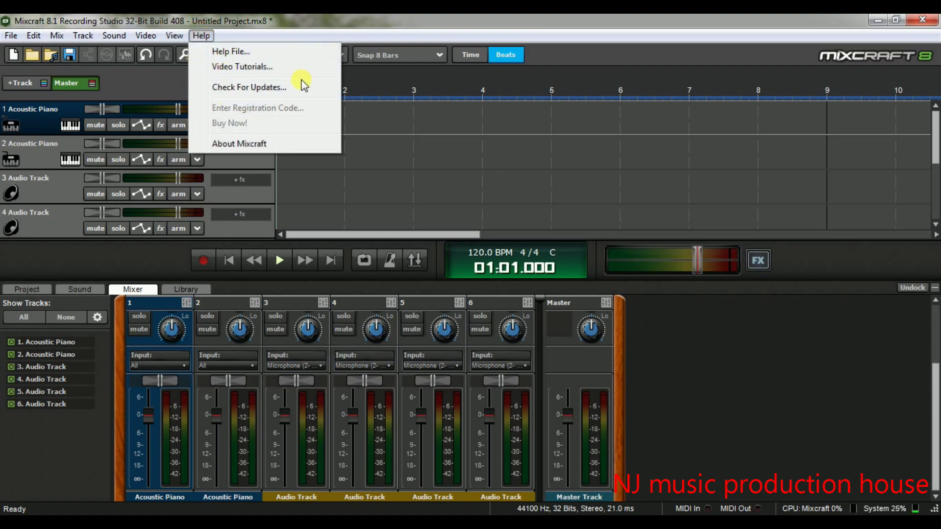
pyautogui.click(358, 22)
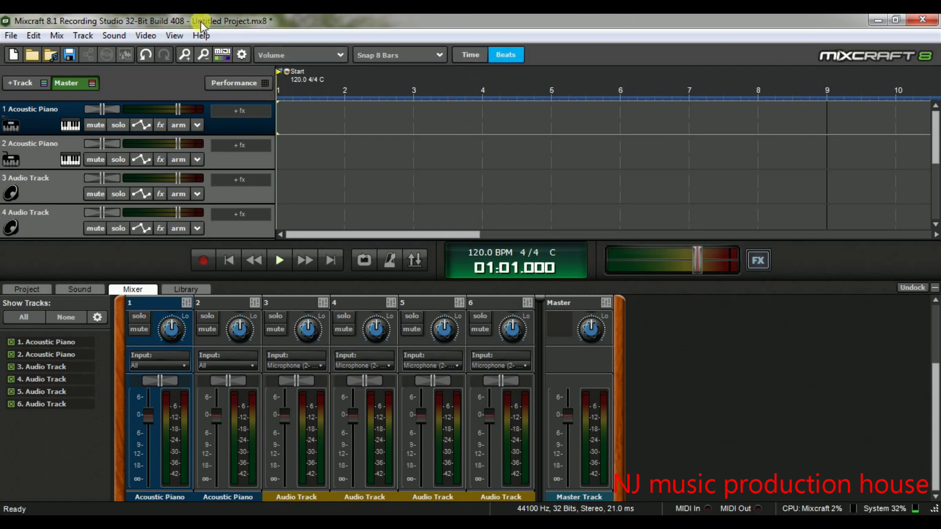
# Examine the sound commands, and open and dismiss the Add A Sound dialog without adding a file.
pyautogui.click(208, 36)
pyautogui.click(115, 36)
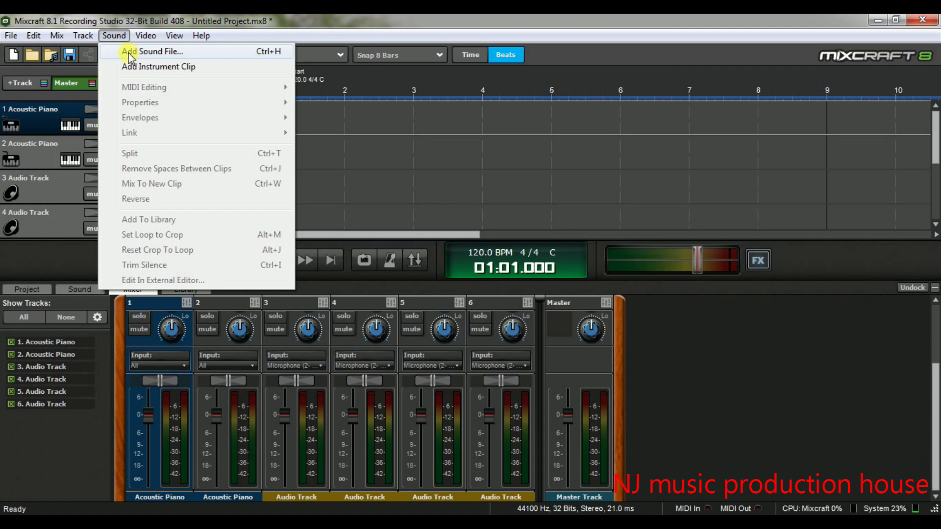
pyautogui.click(144, 35)
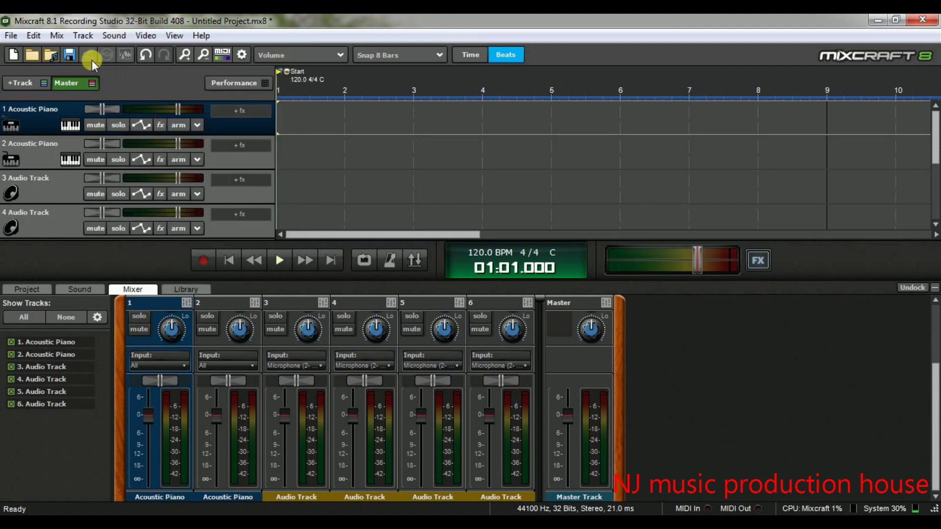
pyautogui.click(51, 53)
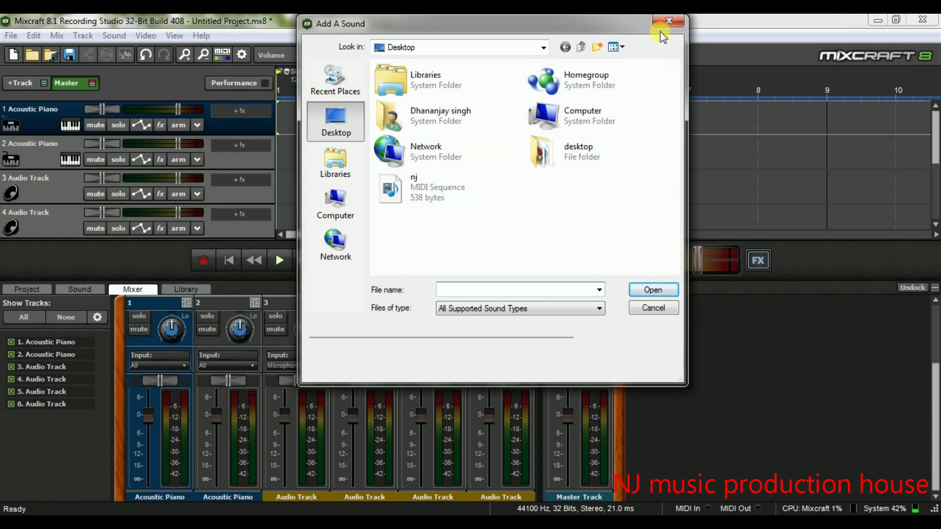
pyautogui.click(668, 20)
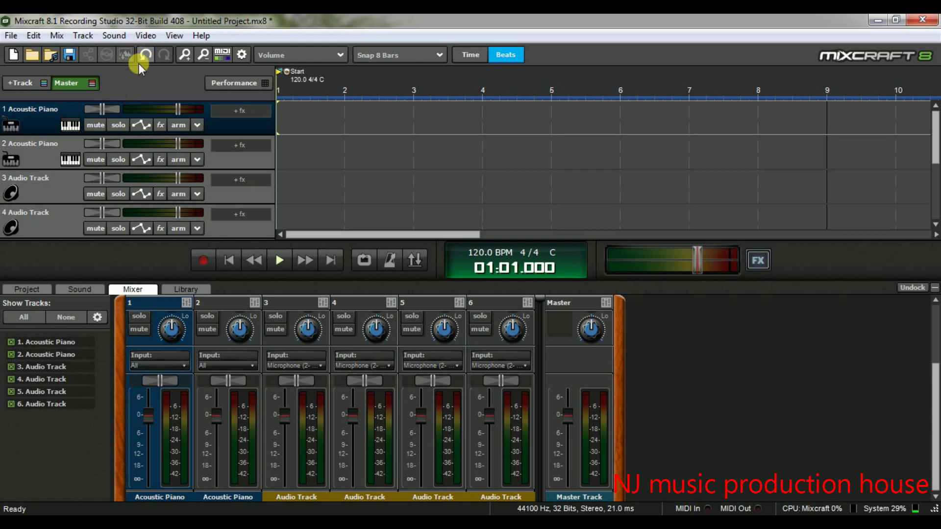
# Examine the edit commands and the view options again.
pyautogui.click(34, 36)
pyautogui.click(35, 36)
pyautogui.click(173, 36)
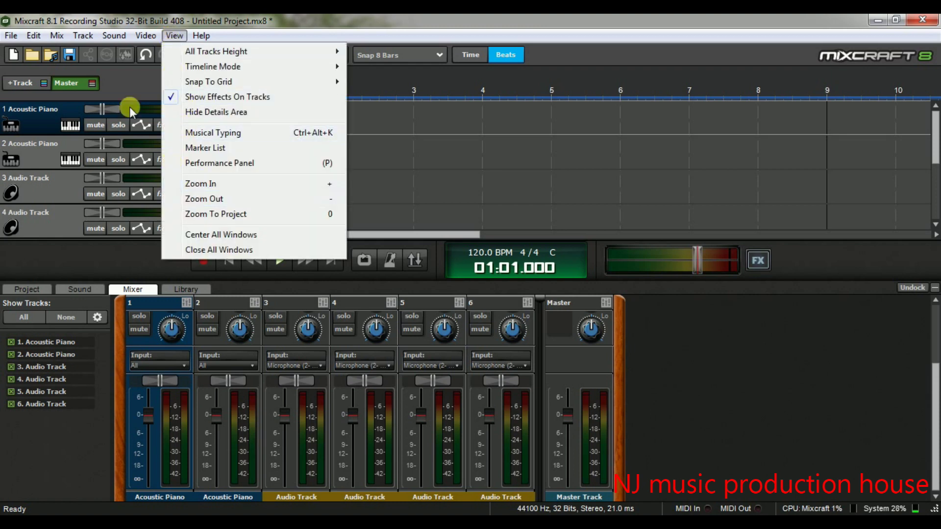
pyautogui.click(138, 88)
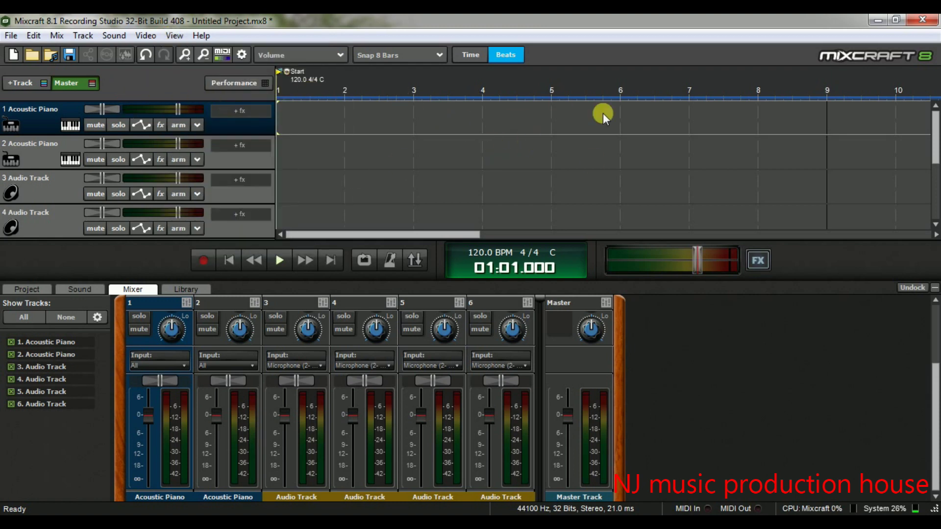
# Zoom the timeline in and back out, and look over the file commands.
pyautogui.click(185, 52)
pyautogui.click(204, 58)
pyautogui.click(17, 34)
pyautogui.click(256, 23)
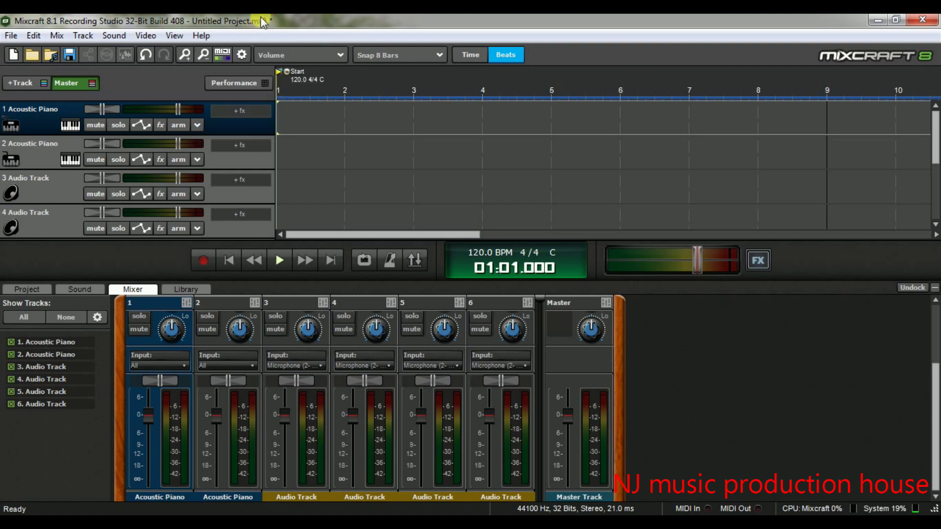
# Look over the General and Display preferences, closing the Preferences window without changing anything.
pyautogui.click(242, 56)
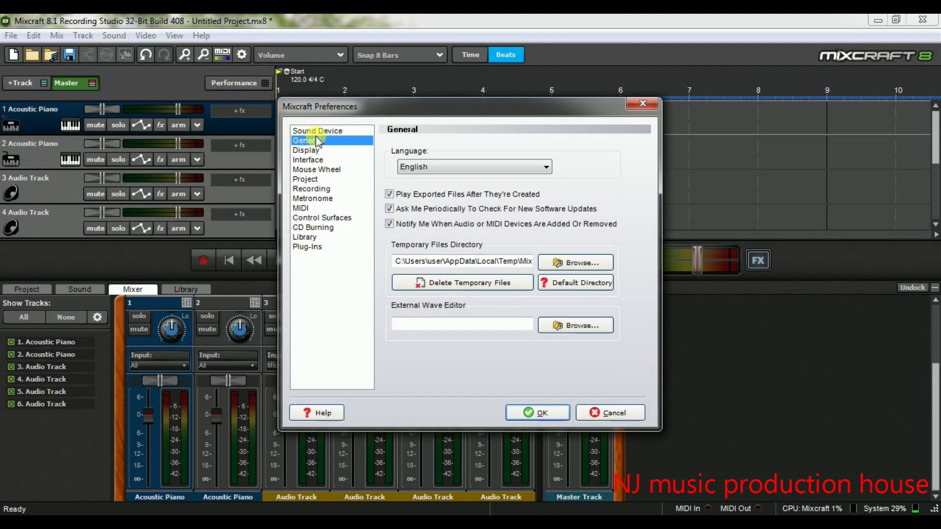
pyautogui.click(307, 150)
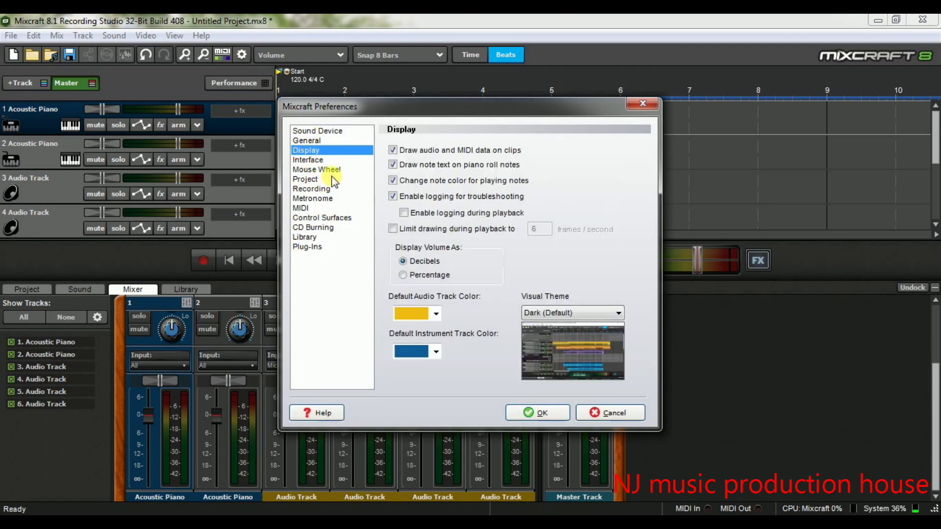
pyautogui.click(642, 103)
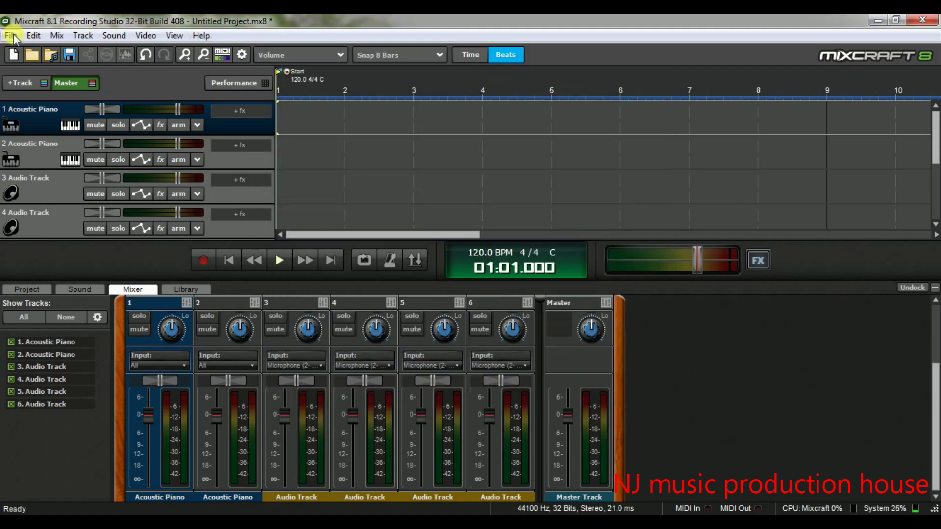
pyautogui.click(11, 35)
pyautogui.click(61, 255)
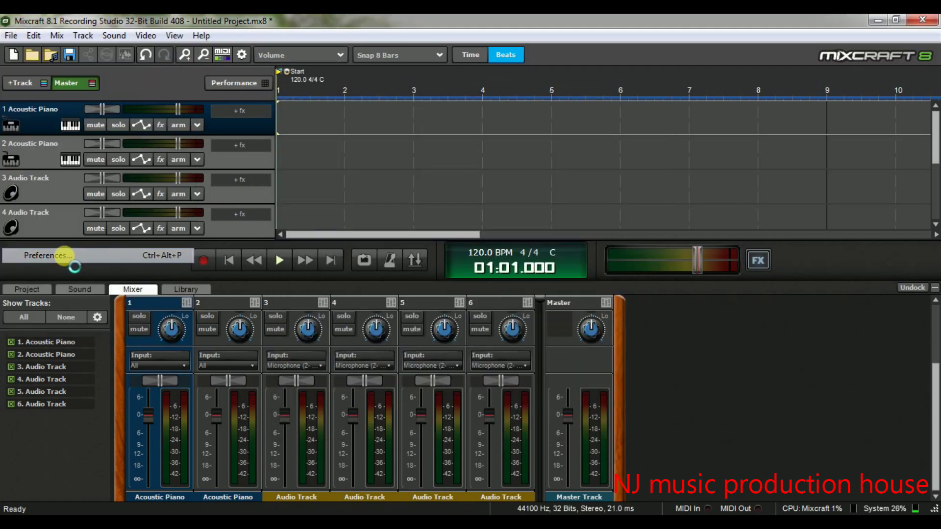
pyautogui.click(642, 103)
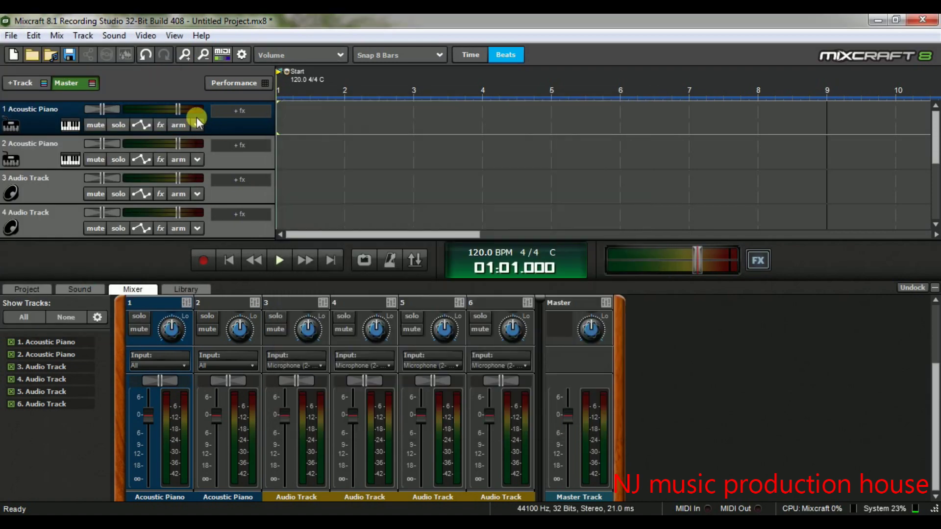
# Examine the automation parameter choices and the snap settings without changing either.
pyautogui.click(250, 71)
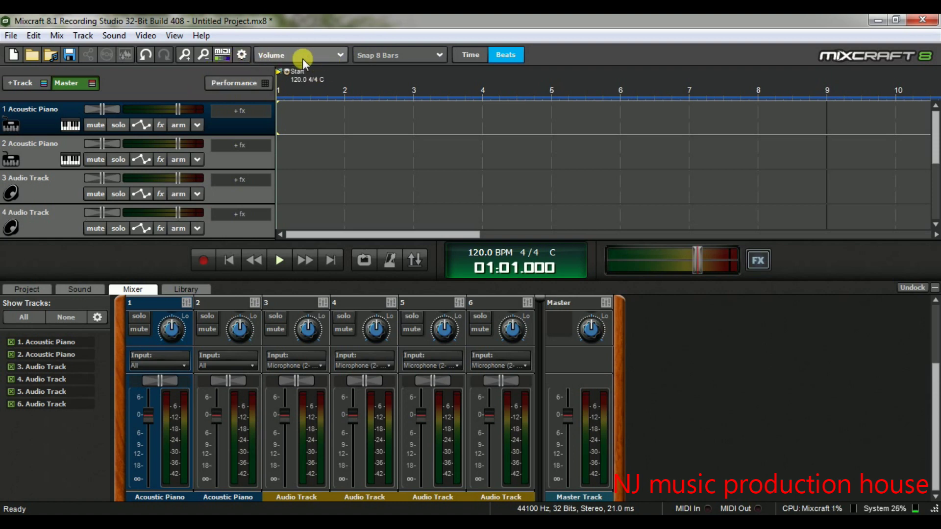
pyautogui.click(342, 54)
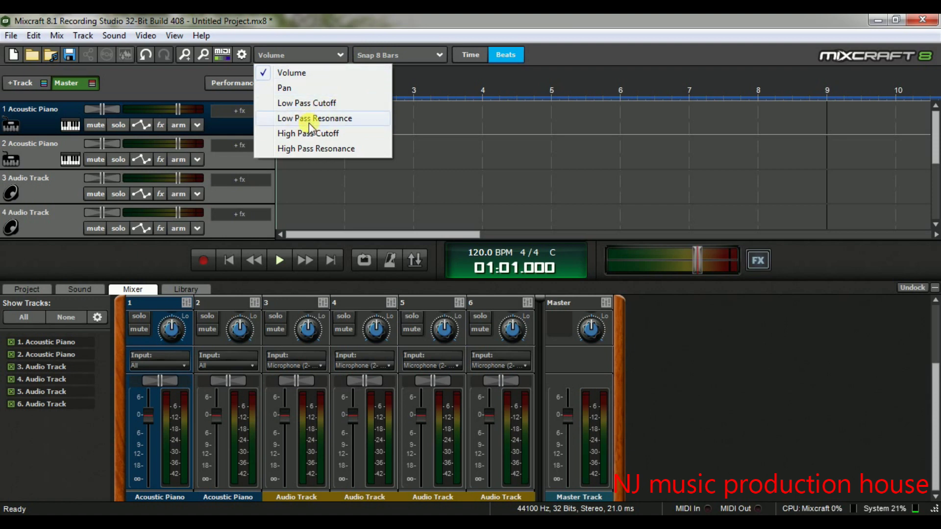
pyautogui.click(326, 34)
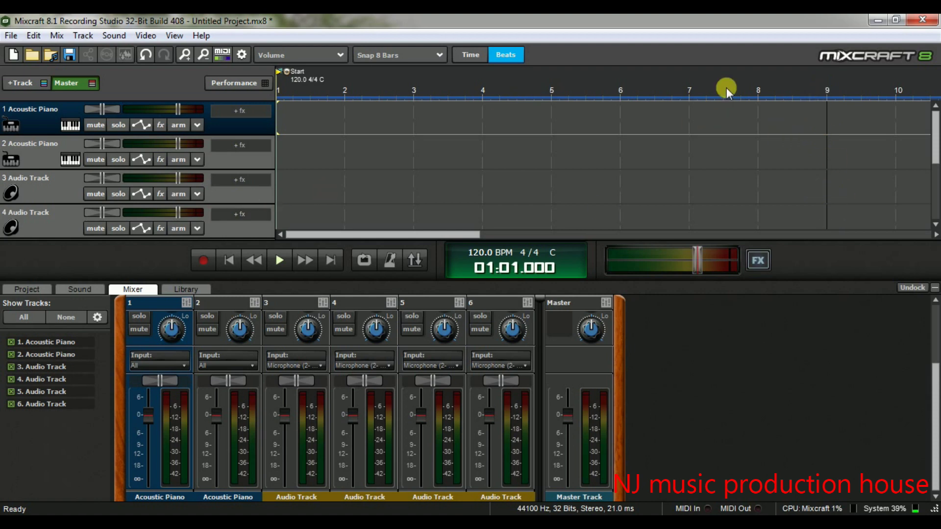
pyautogui.click(407, 55)
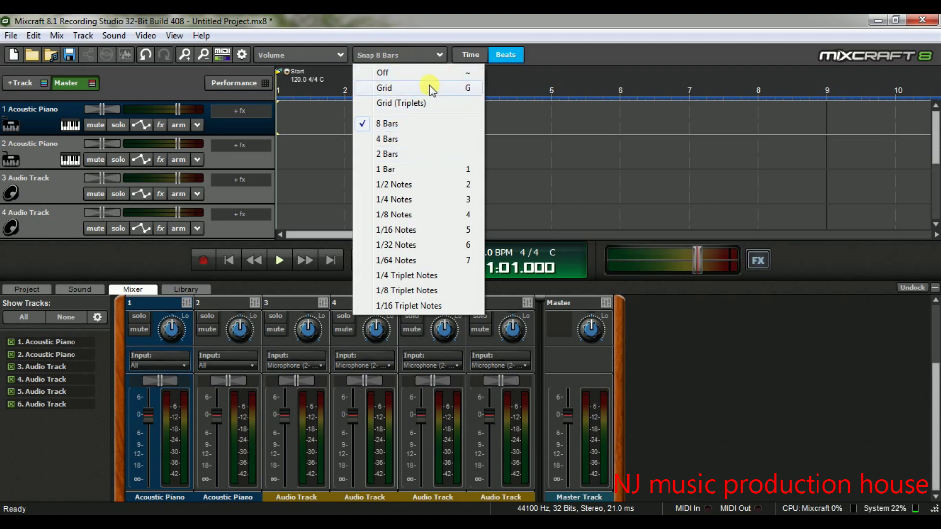
pyautogui.click(458, 25)
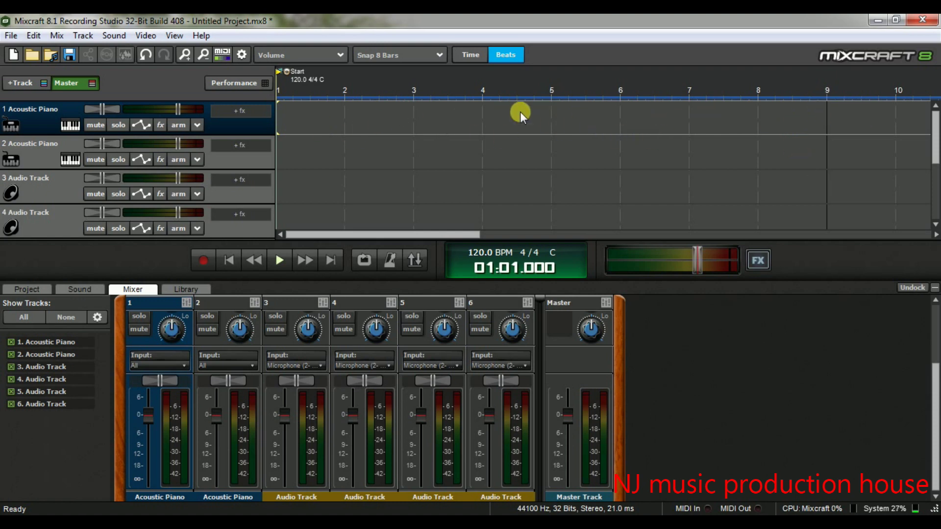
# Turn snapping off and place the playhead in the middle of bar 1, at about 01:03.080.
pyautogui.click(428, 54)
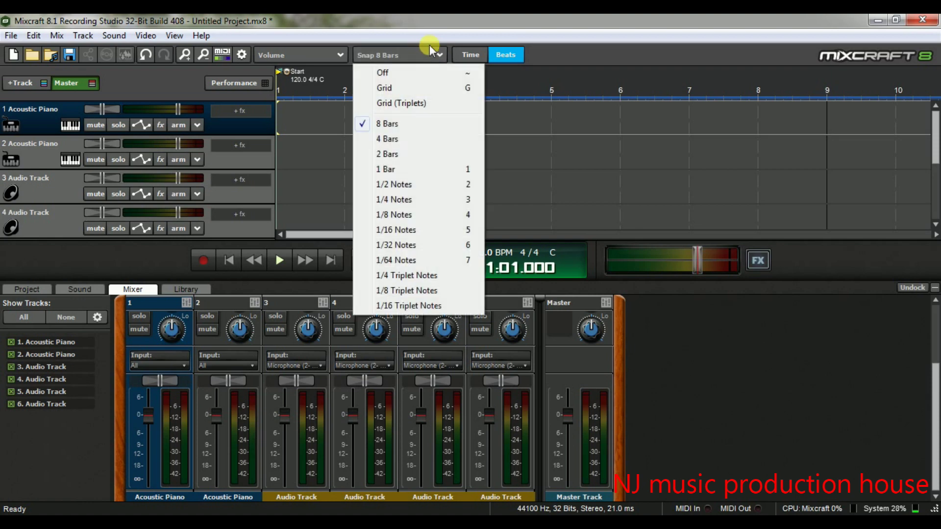
pyautogui.click(399, 75)
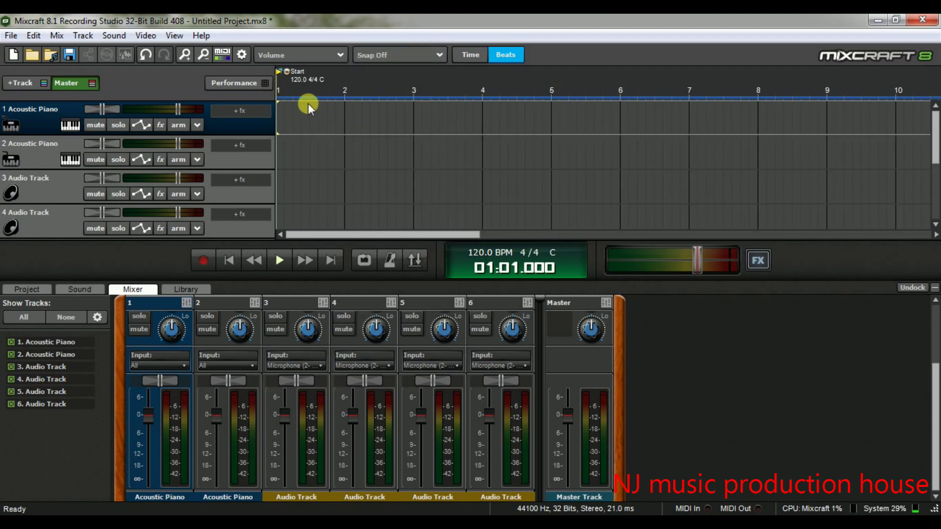
pyautogui.click(340, 123)
pyautogui.click(312, 118)
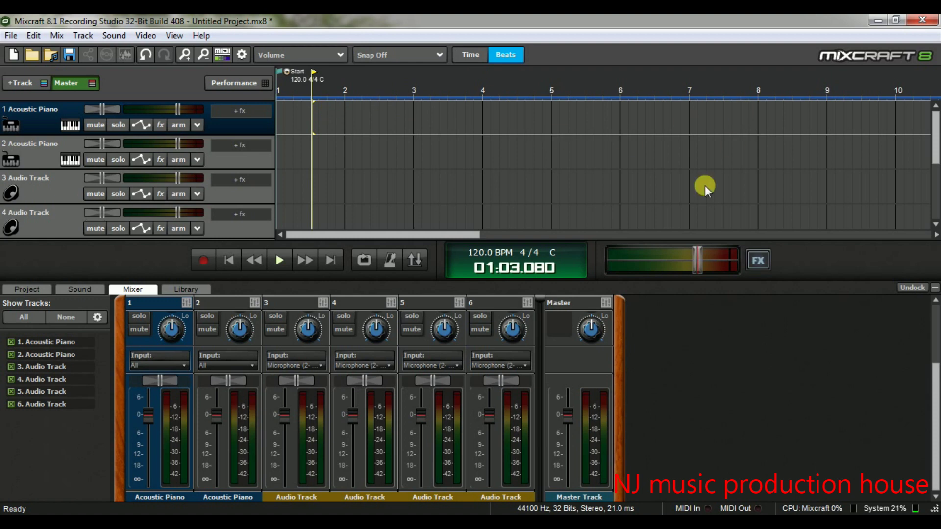
# Switch the timeline ruler to time and back to beats, and look over the commands for adding tracks.
pyautogui.click(470, 53)
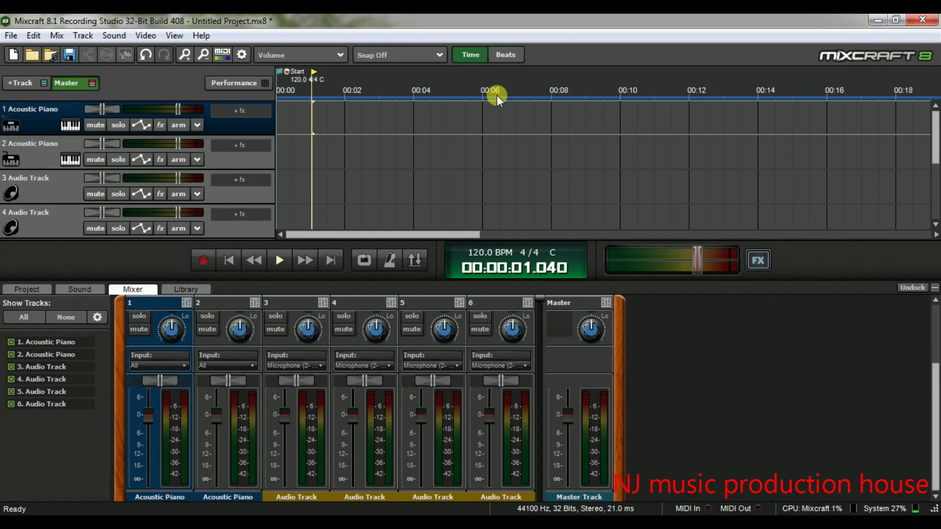
pyautogui.click(496, 55)
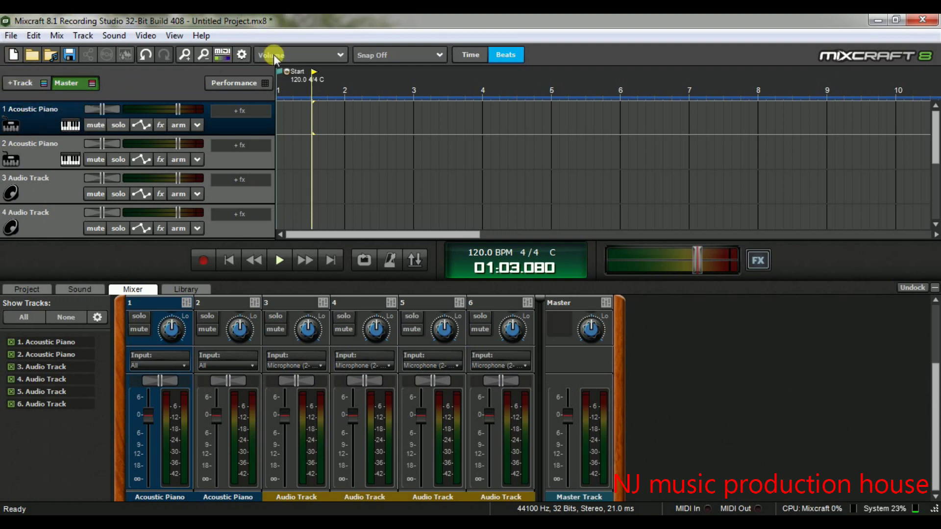
pyautogui.click(91, 37)
pyautogui.moveTo(145, 36)
pyautogui.click(174, 20)
pyautogui.click(23, 85)
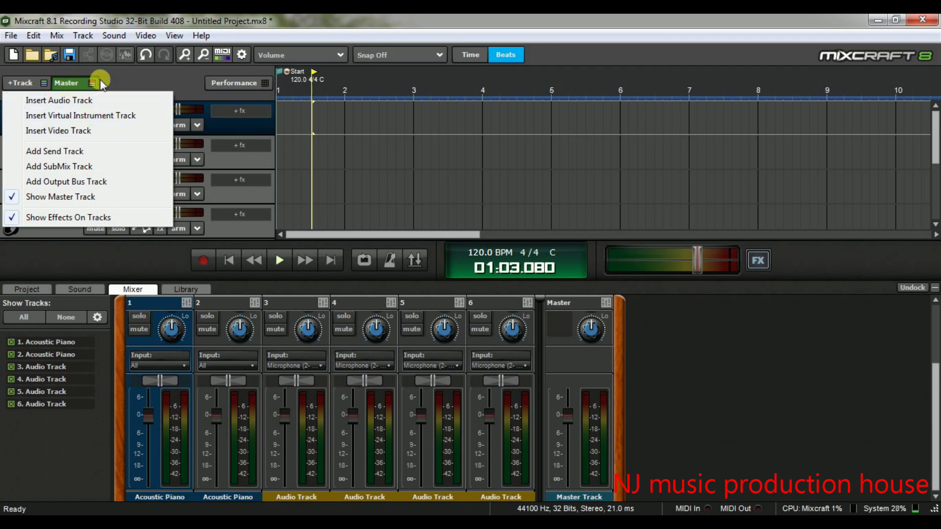
pyautogui.click(119, 79)
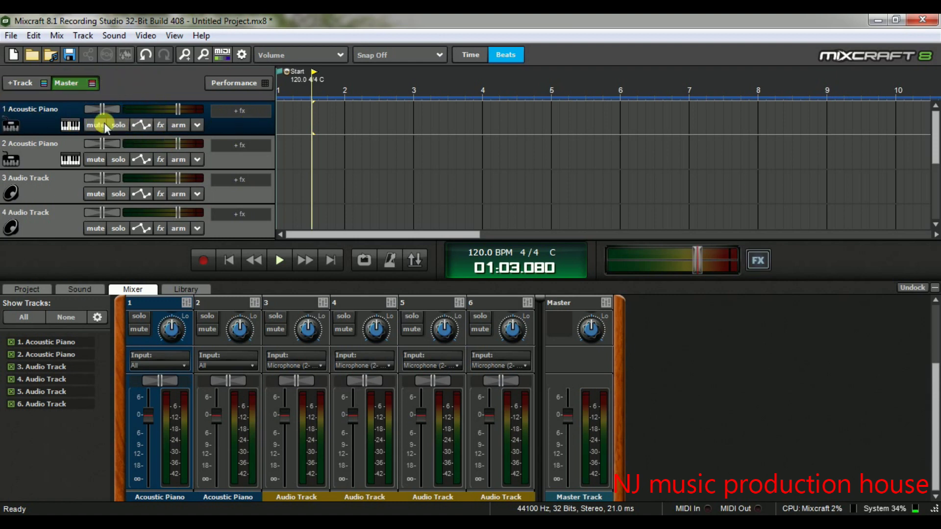
# Hide the Master track from the track list and check the remaining tracks.
pyautogui.scroll(-5, 503, 222)
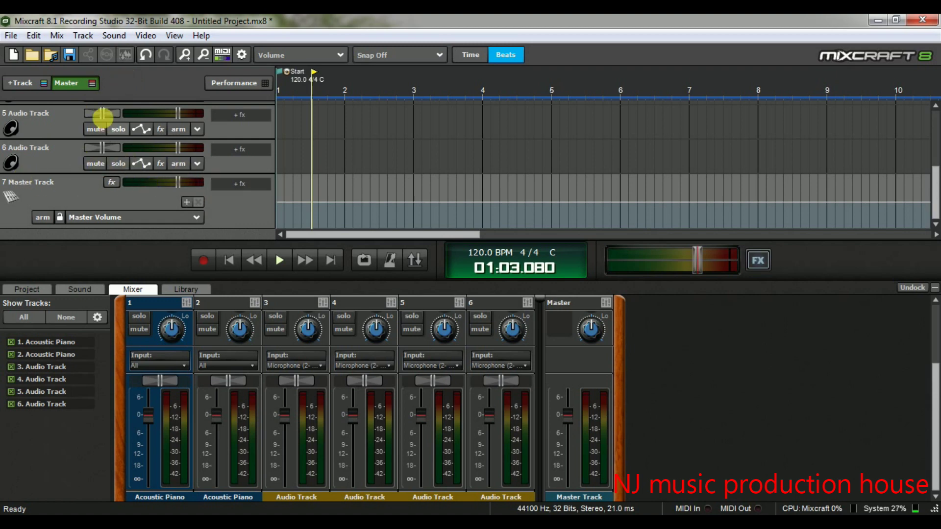
pyautogui.click(88, 81)
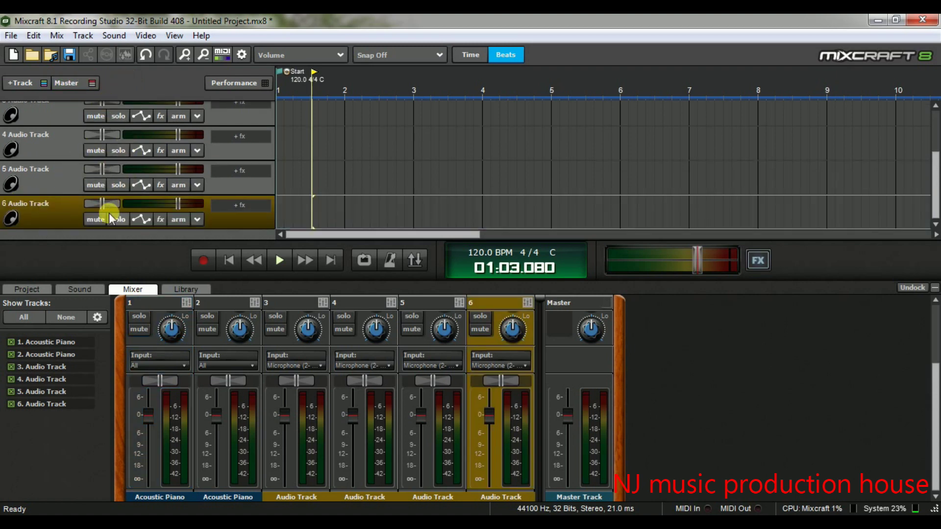
pyautogui.moveTo(935, 196); pyautogui.dragTo(935, 125)
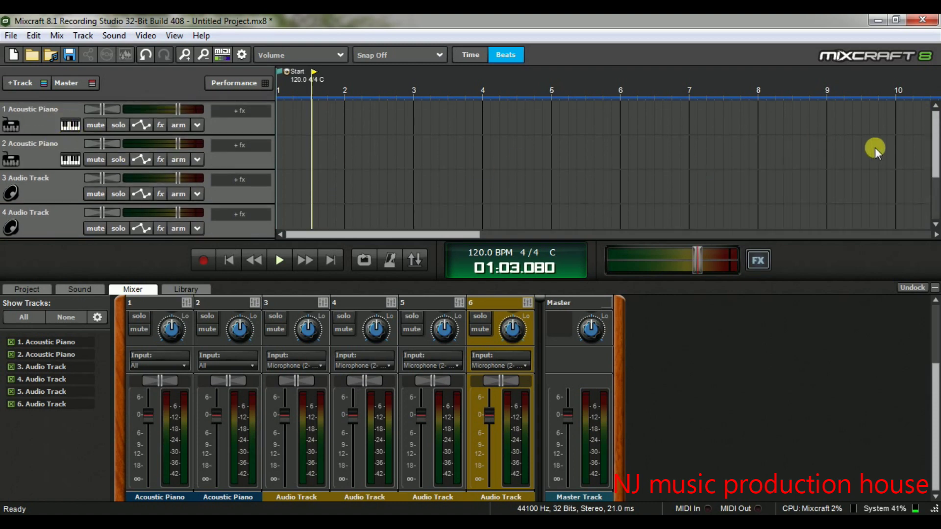
pyautogui.click(935, 204)
pyautogui.scroll(-1, 935, 203)
pyautogui.scroll(2, 934, 204)
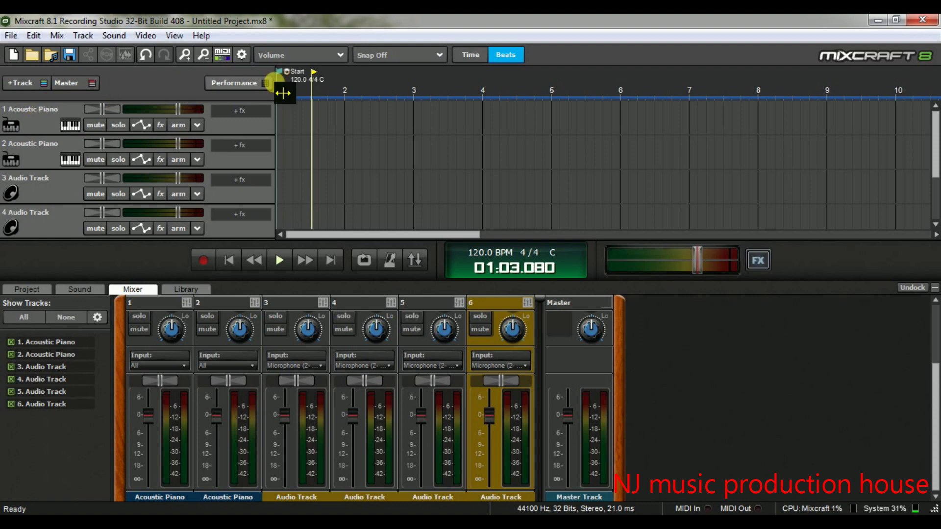
# Show the Performance panel and hide it again.
pyautogui.click(265, 84)
pyautogui.click(265, 84)
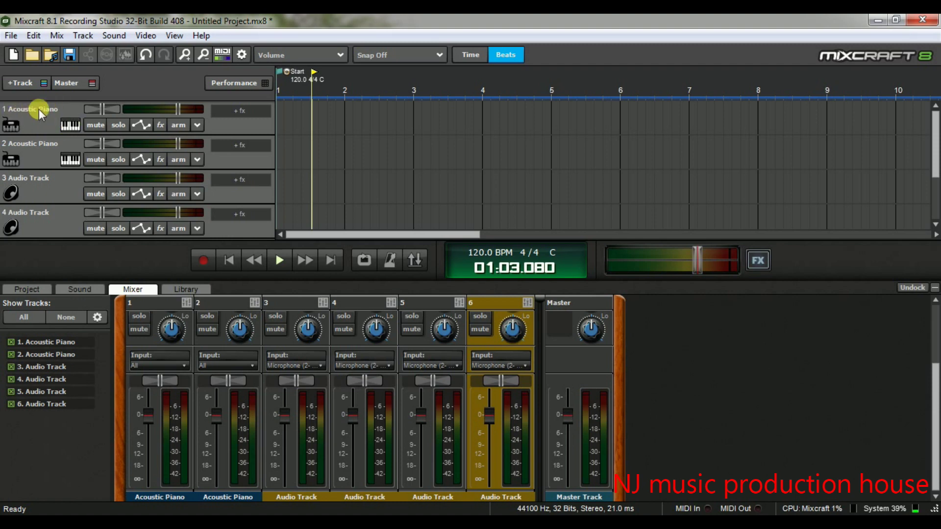
# Search track 1's instrument presets for "guit" and assign Synth Guitar 2.
pyautogui.click(70, 125)
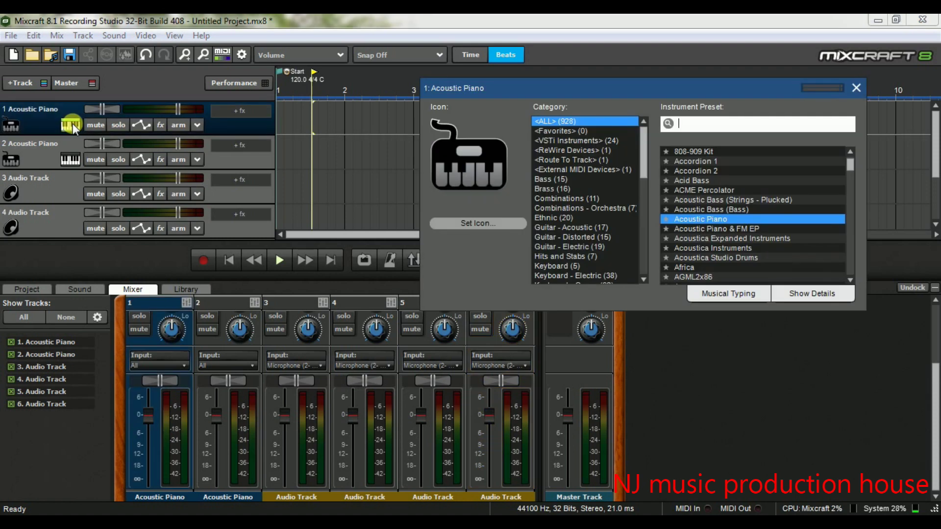
pyautogui.click(667, 123)
pyautogui.write('guit')
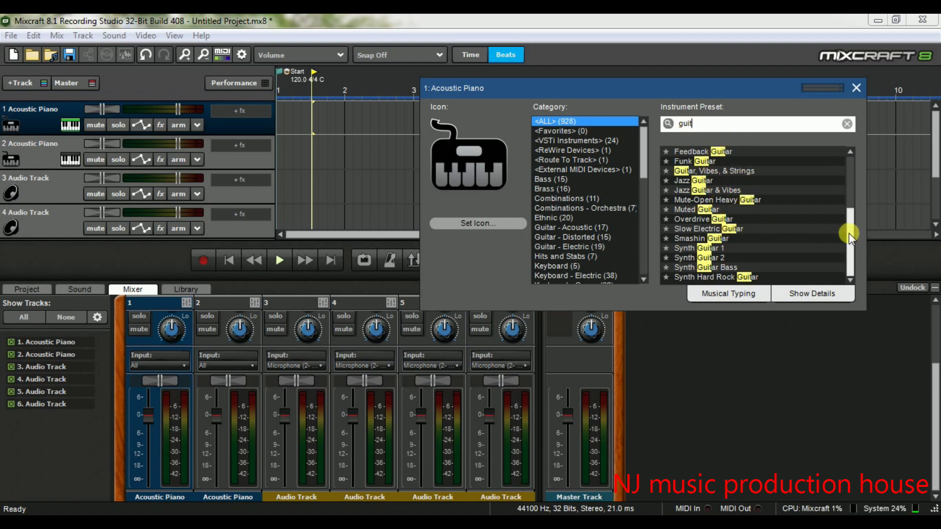
pyautogui.moveTo(848, 231)
pyautogui.mouseDown()
pyautogui.moveTo(848, 210)
pyautogui.moveTo(851, 238)
pyautogui.mouseUp()
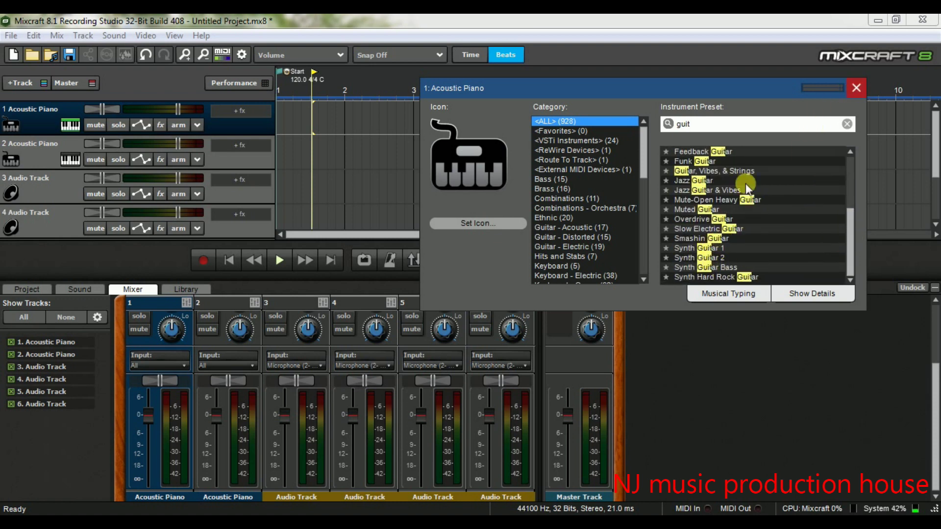
pyautogui.click(692, 256)
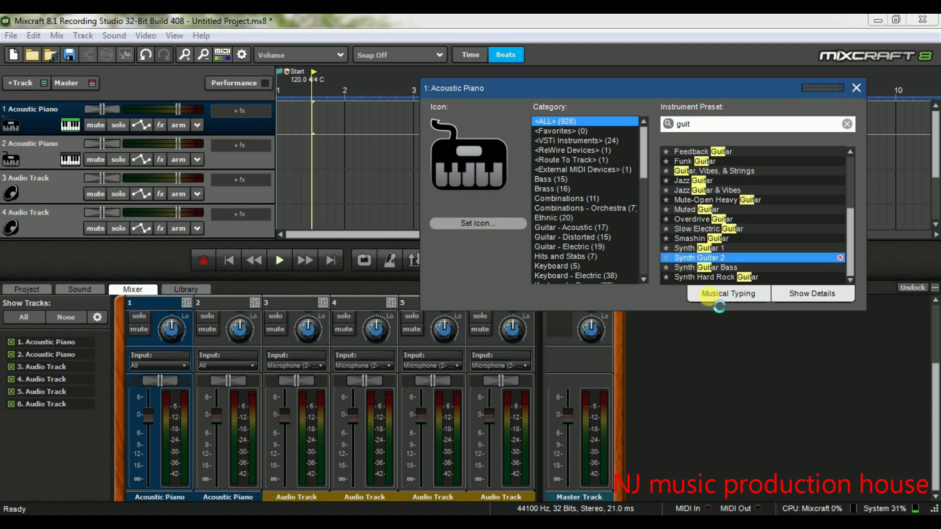
# Try out the Synth Guitar 2 sound by playing notes on the Musical Typing keyboard, and close the keyboard.
pyautogui.click(743, 293)
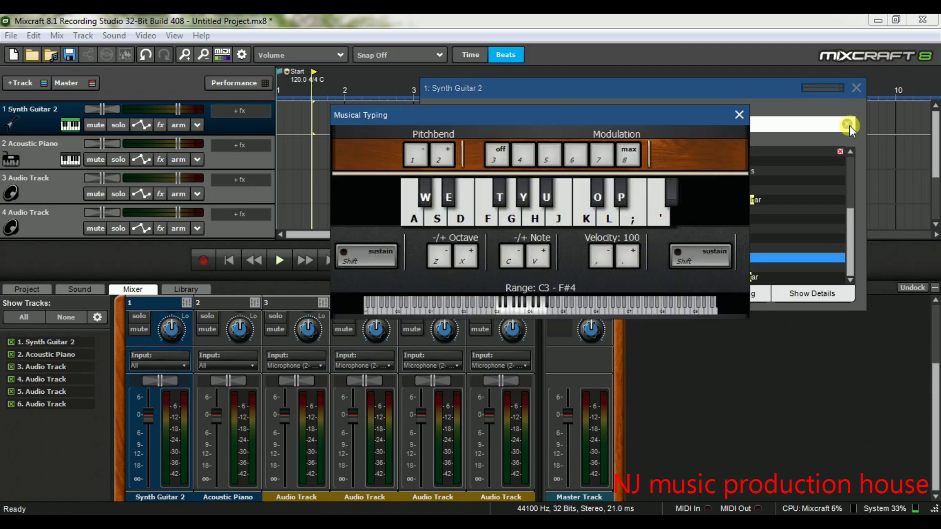
pyautogui.click(856, 88)
pyautogui.moveTo(574, 117); pyautogui.dragTo(626, 119)
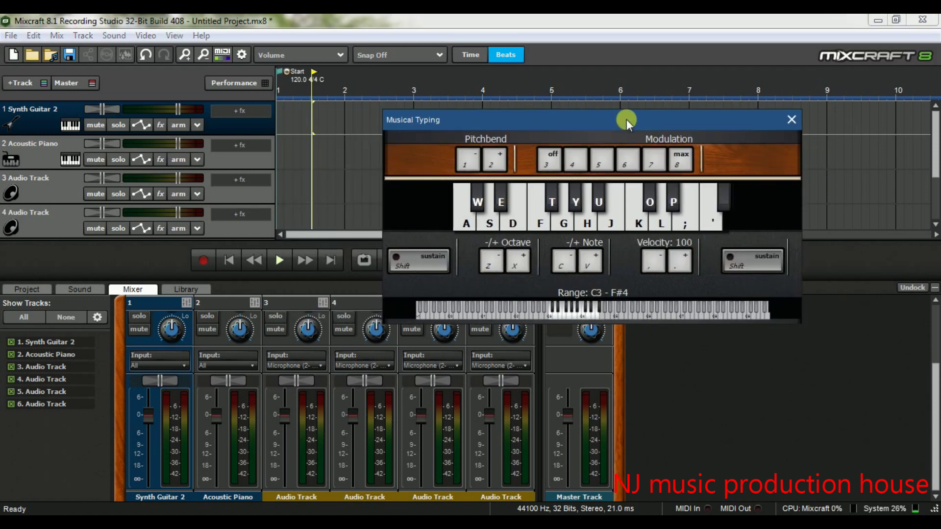
pyautogui.click(544, 218)
pyautogui.click(672, 205)
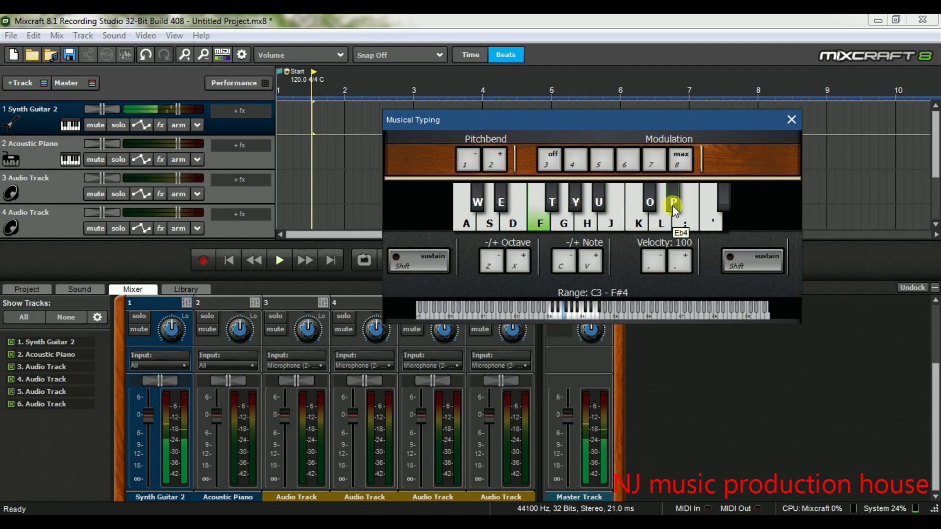
pyautogui.press('w')
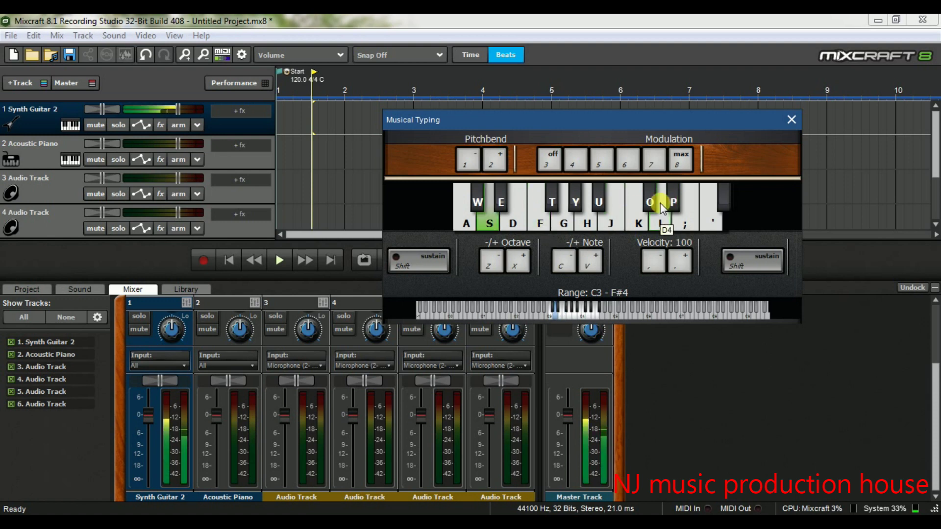
pyautogui.press('f')
pyautogui.press('e')
pyautogui.press('f')
pyautogui.press('e')
pyautogui.press('s')
pyautogui.press('f')
pyautogui.press('s')
pyautogui.press('g')
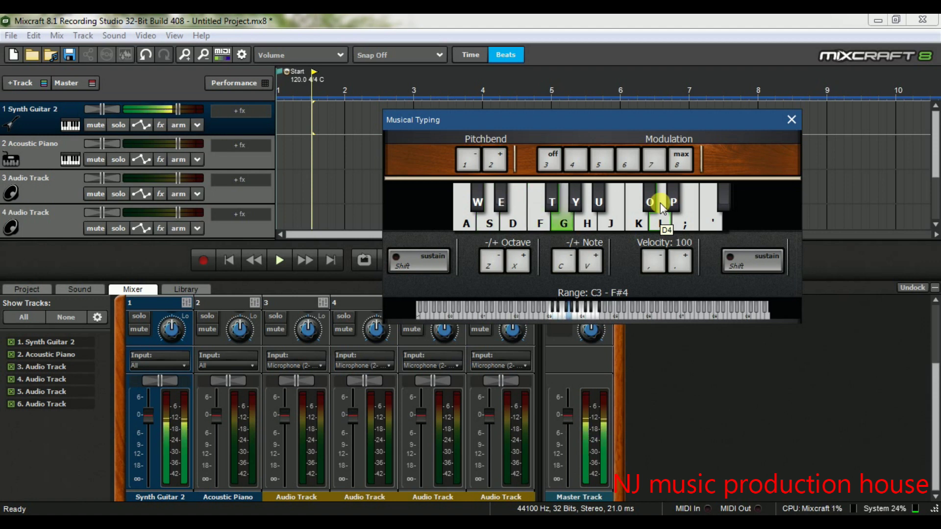
pyautogui.click(791, 121)
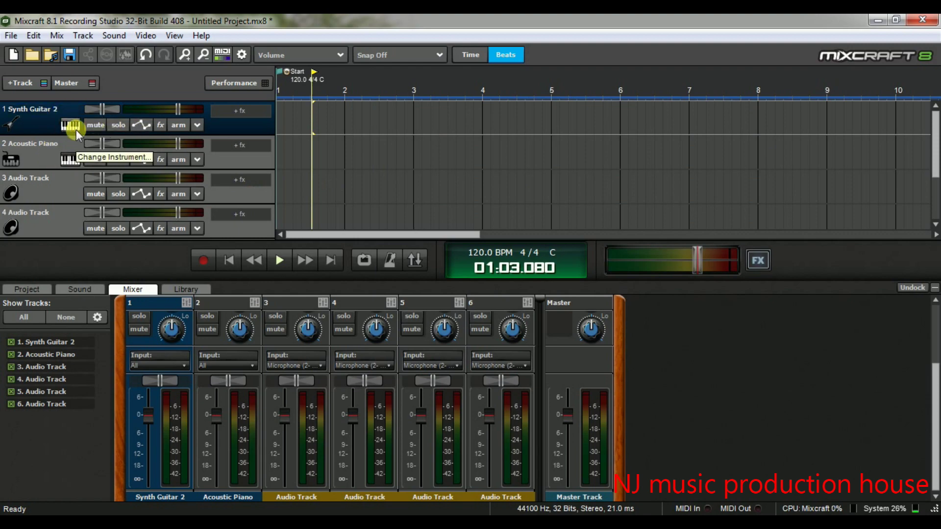
# Move the playhead back near the start of bar 1, to about 01:01.280.
pyautogui.click(313, 109)
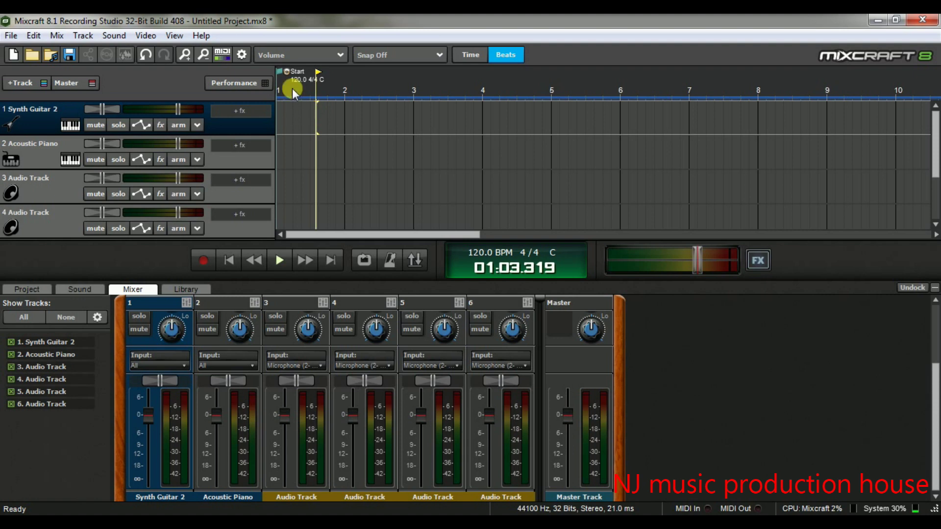
pyautogui.click(281, 73)
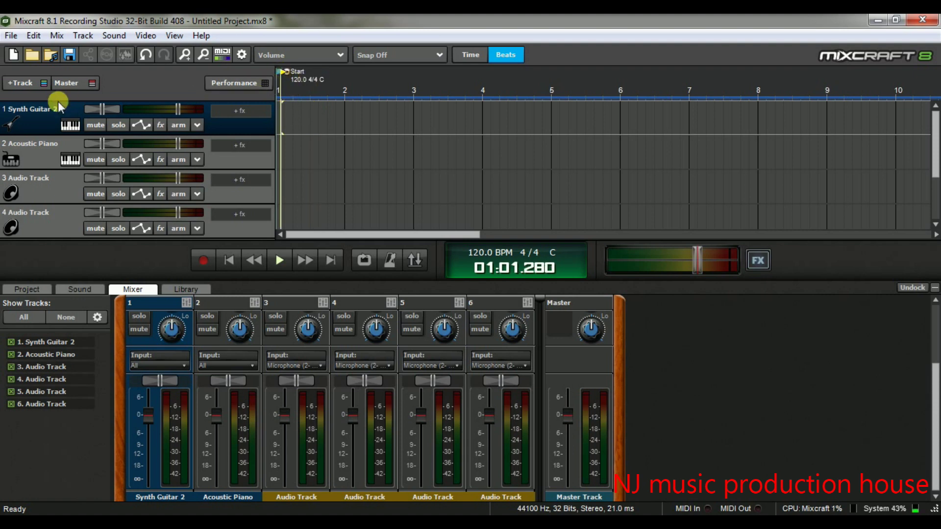
# Bring up the Musical Typing keyboard for track 1, close the instrument preset window, and move the keyboard clear of the track.
pyautogui.click(69, 124)
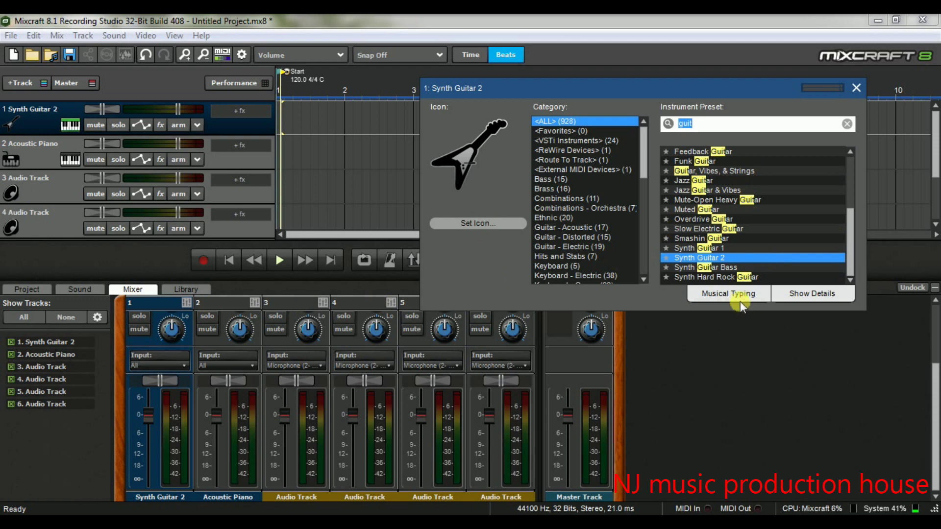
pyautogui.click(740, 295)
pyautogui.click(856, 88)
pyautogui.moveTo(642, 115); pyautogui.dragTo(736, 199)
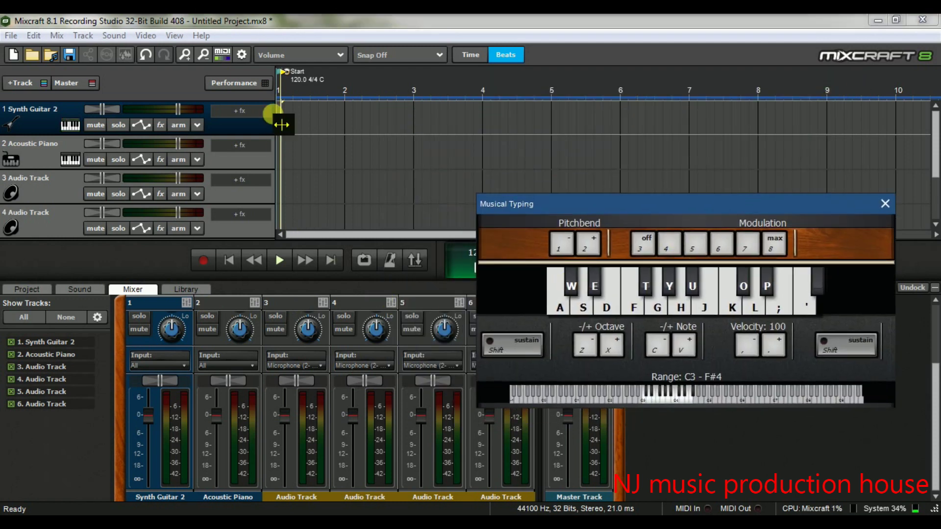
# Record a short Synth Guitar 2 melody on track 1 from bar 1 to about bar 4, and close the Musical Typing keyboard.
pyautogui.click(206, 262)
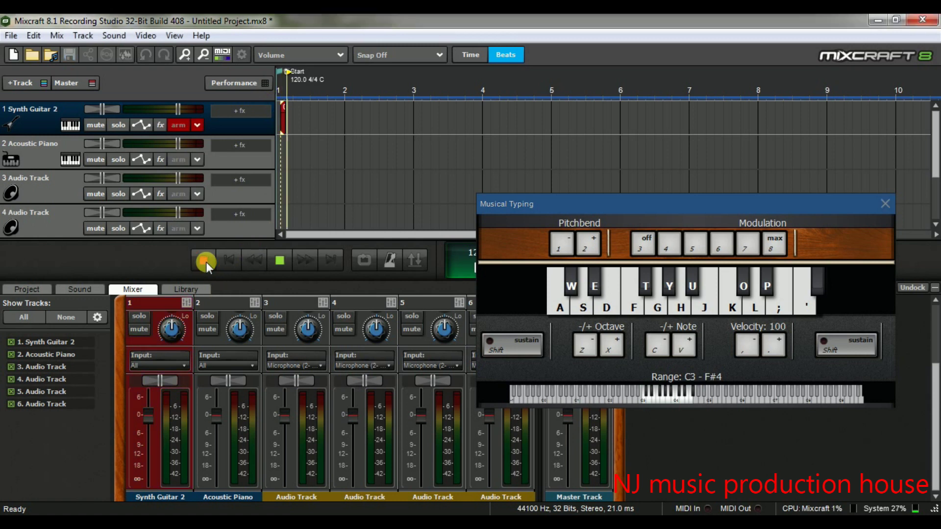
pyautogui.press('s')
pyautogui.press('w')
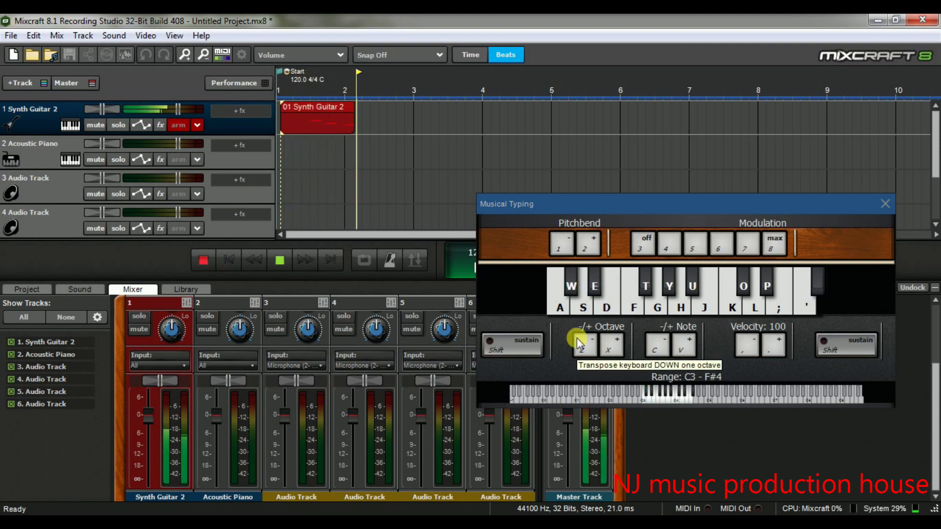
pyautogui.press('f')
pyautogui.press('e')
pyautogui.press('f')
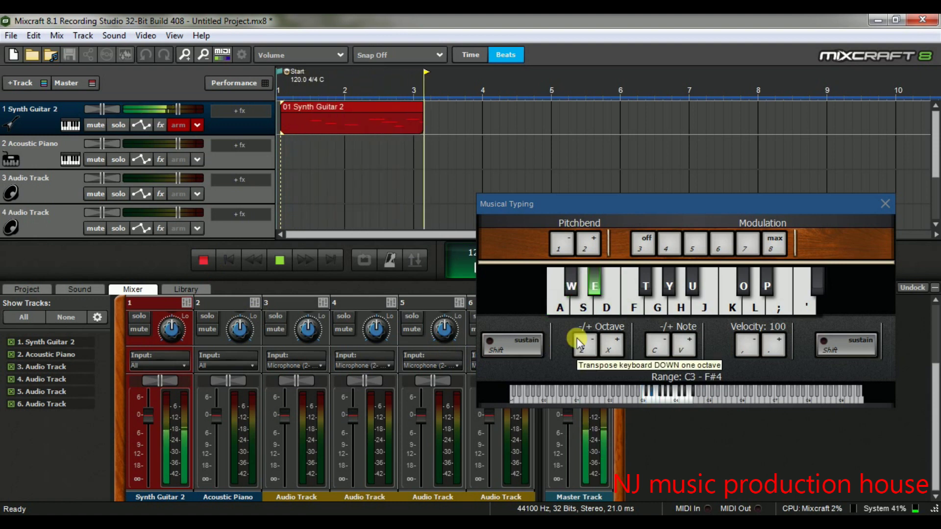
pyautogui.press('e')
pyautogui.press('s')
pyautogui.press('f')
pyautogui.press('space')
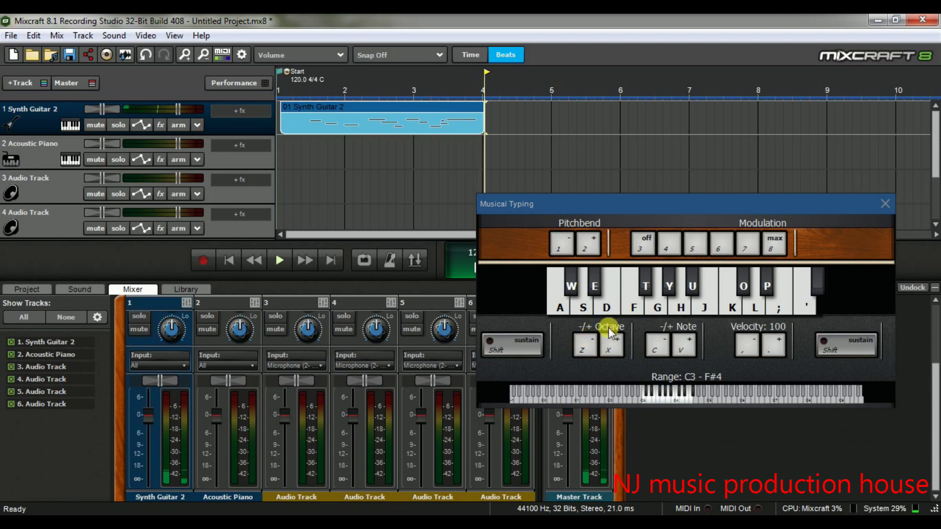
pyautogui.click(884, 202)
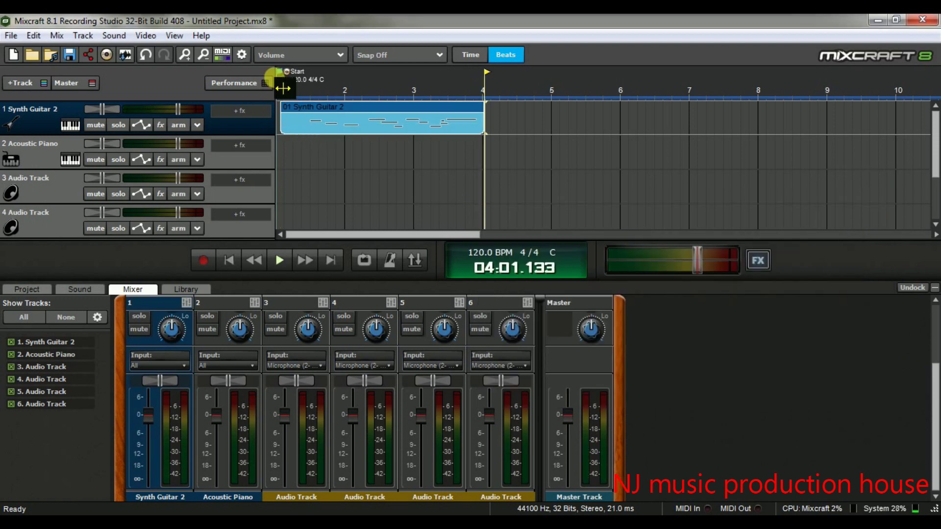
# Play the recorded Synth Guitar 2 clip from the start of bar 1 and return the playhead to its beginning.
pyautogui.click(278, 72)
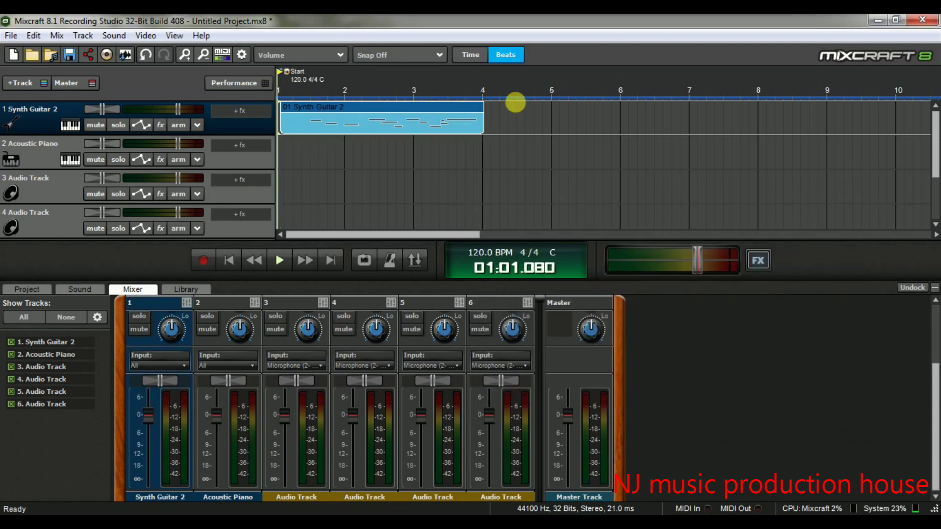
pyautogui.press('space')
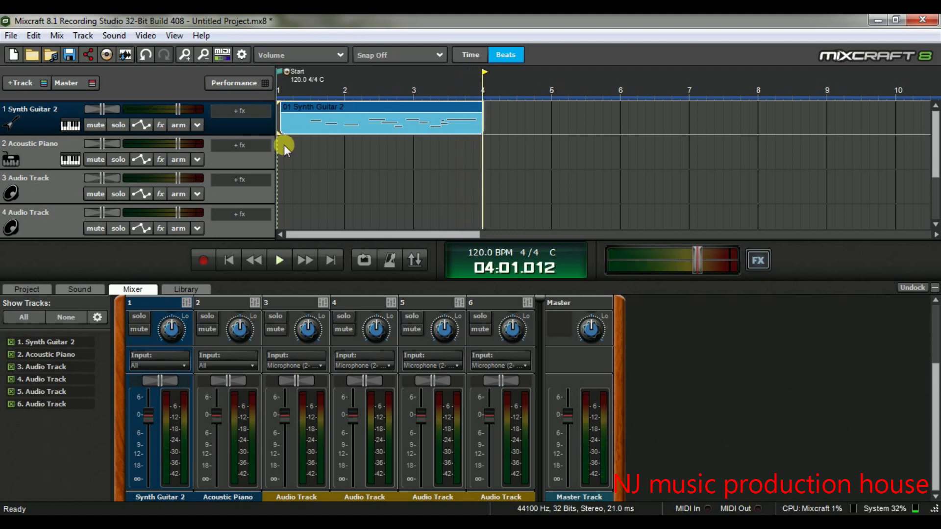
pyautogui.click(280, 78)
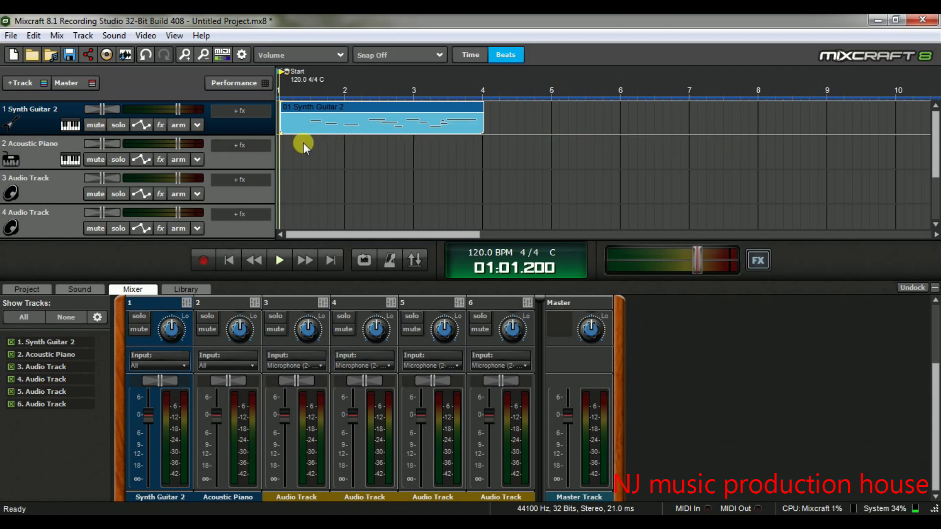
# Mute track 1 during playback, and unmute it again.
pyautogui.click(99, 125)
pyautogui.press('space')
pyautogui.click(99, 125)
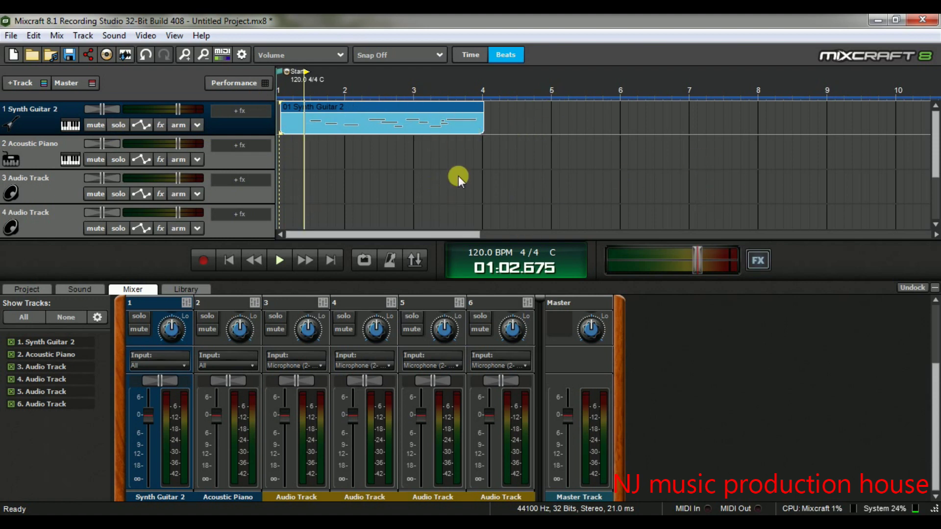
# Solo track 1 while playing the clip, stop playback, and turn the solo off again.
pyautogui.click(114, 128)
pyautogui.press('space')
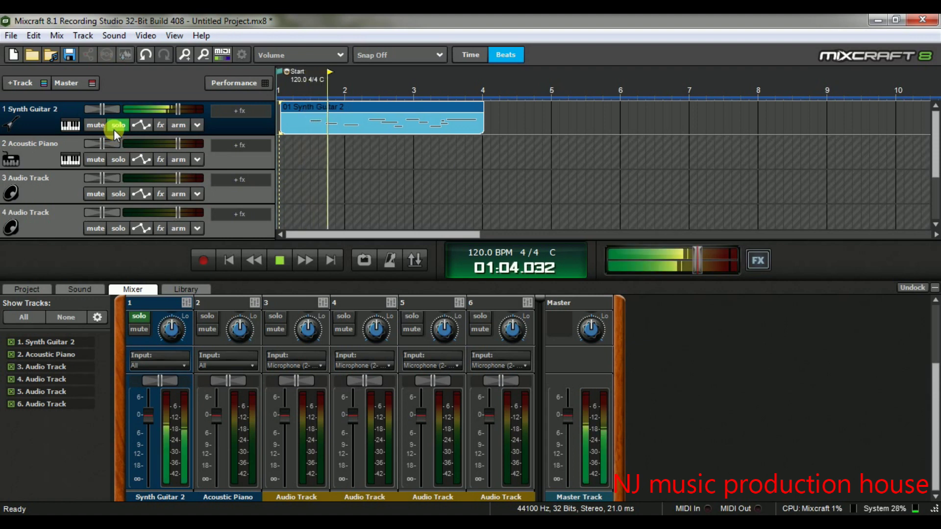
pyautogui.press('space')
pyautogui.click(114, 128)
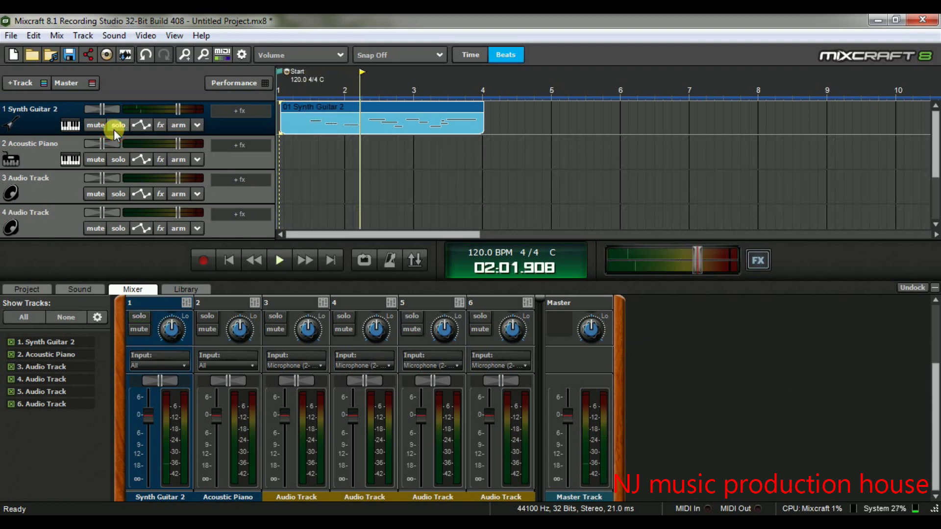
# Try out track 1's pan control while the clip plays.
pyautogui.moveTo(101, 109)
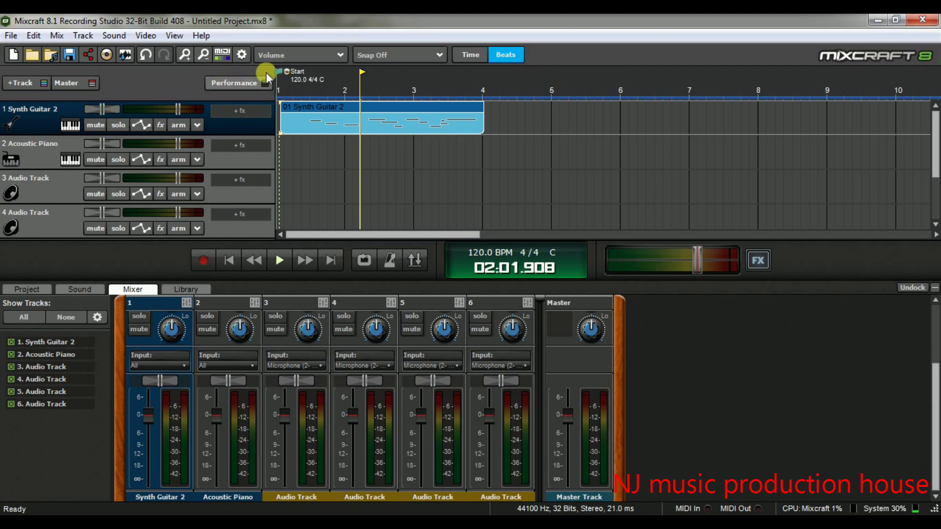
pyautogui.press('space')
pyautogui.moveTo(100, 107); pyautogui.dragTo(119, 126)
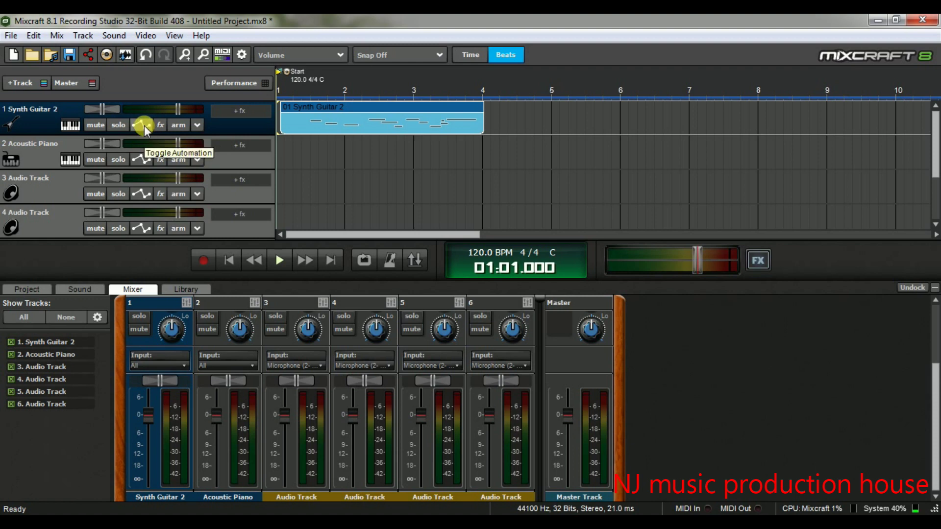
# Show track 1's automation lane, switch the automation type to Pan and back to Volume, and hide the lane.
pyautogui.click(144, 125)
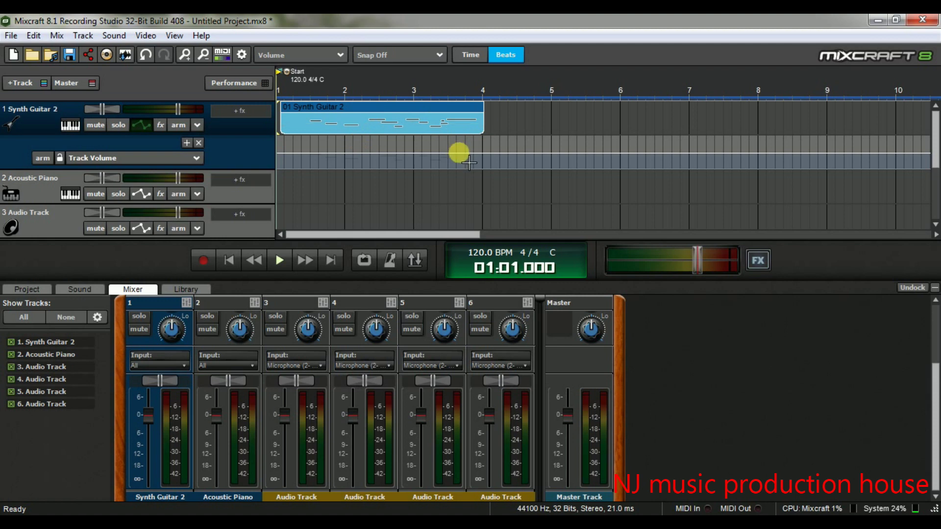
pyautogui.click(316, 54)
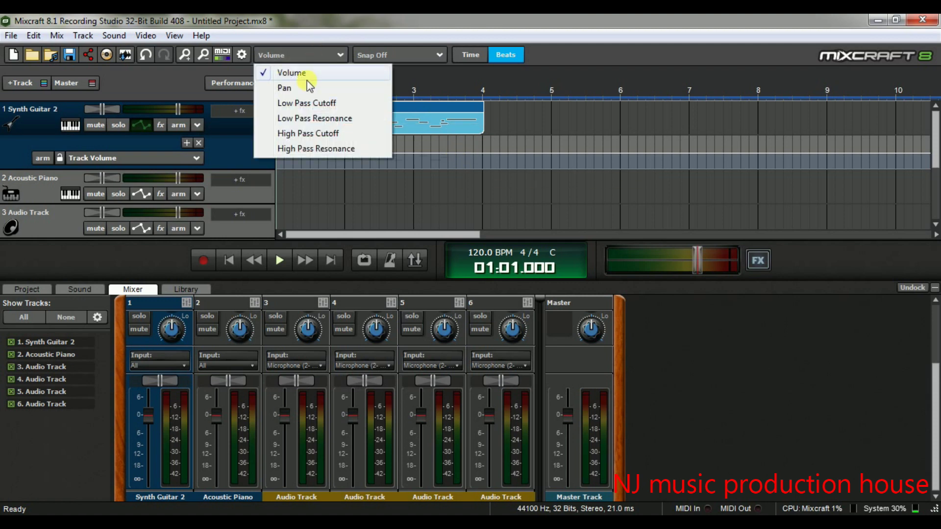
pyautogui.click(294, 87)
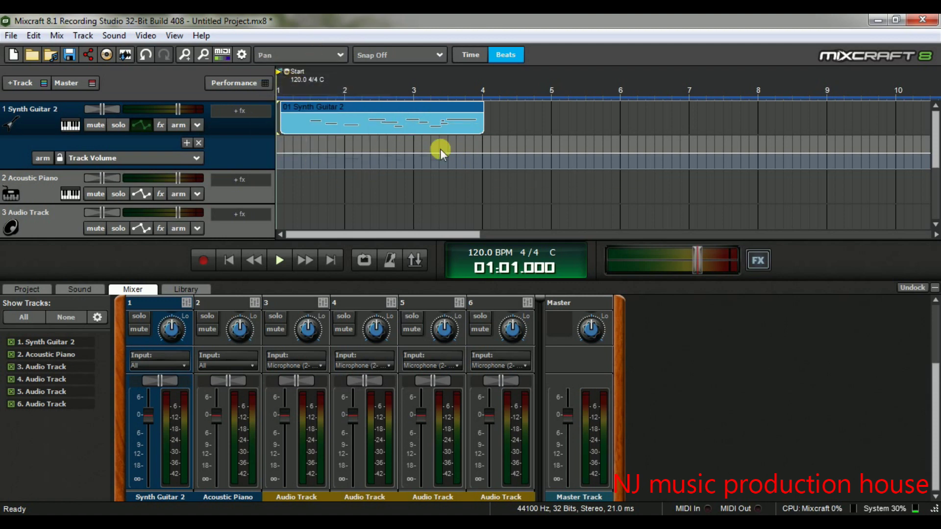
pyautogui.click(327, 55)
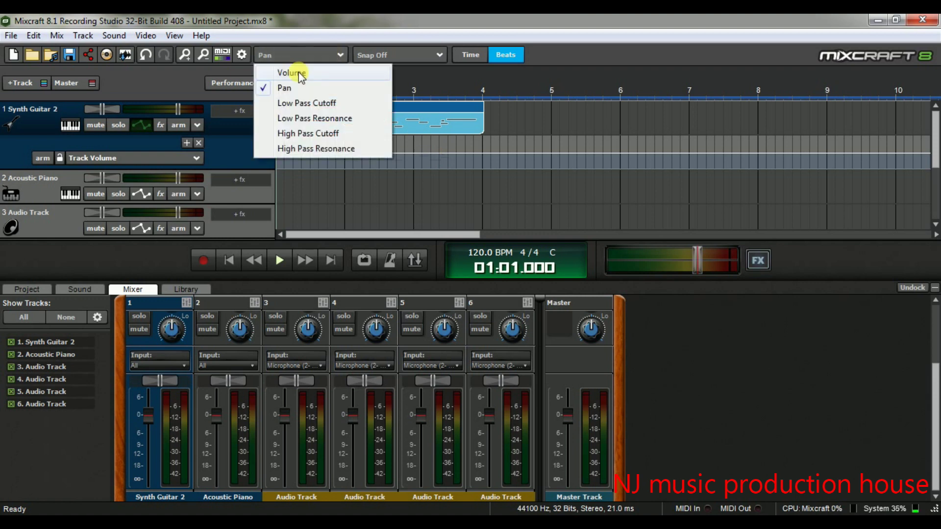
pyautogui.click(298, 72)
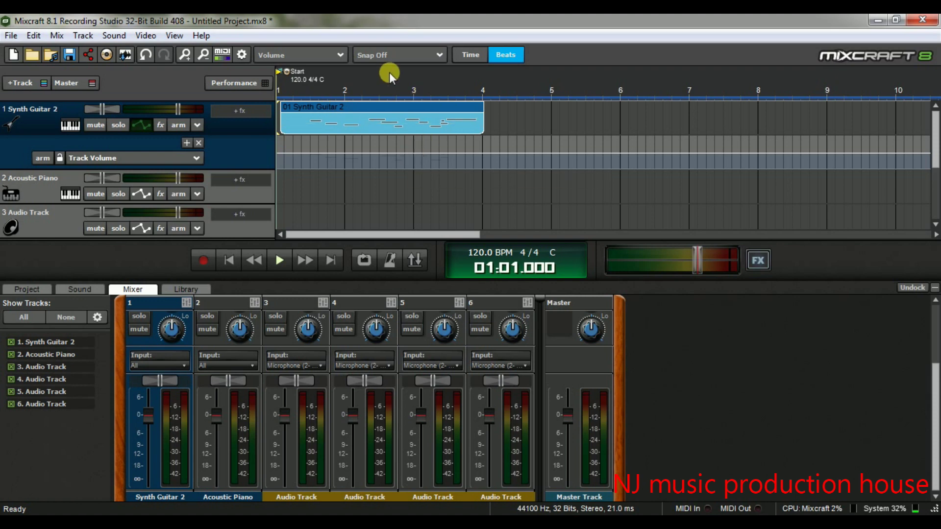
pyautogui.click(141, 125)
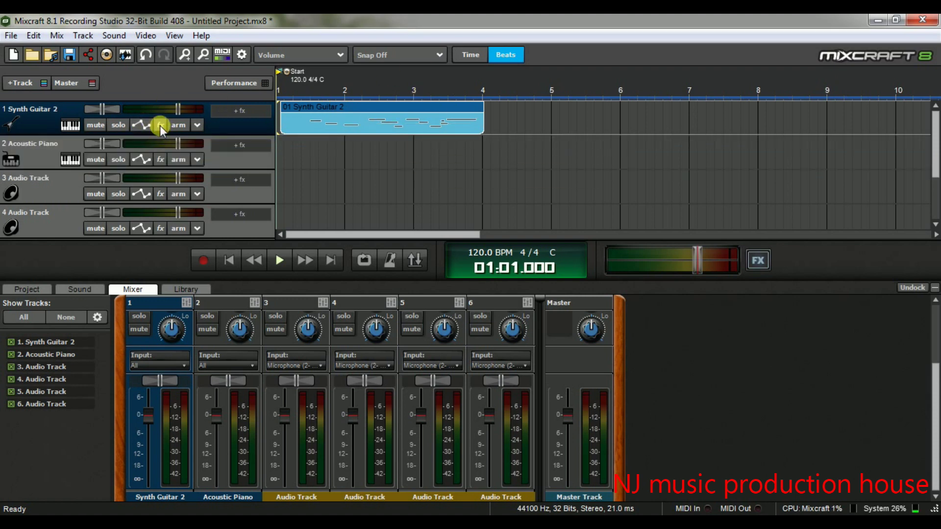
# Look through the effects available for track 1 in its effect list, and close it without adding one.
pyautogui.click(159, 126)
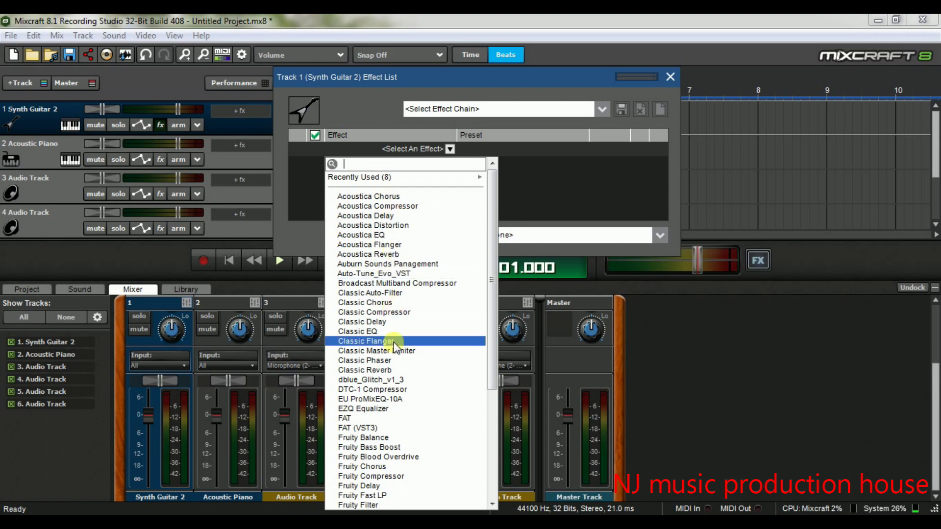
pyautogui.moveTo(487, 256); pyautogui.dragTo(369, 235)
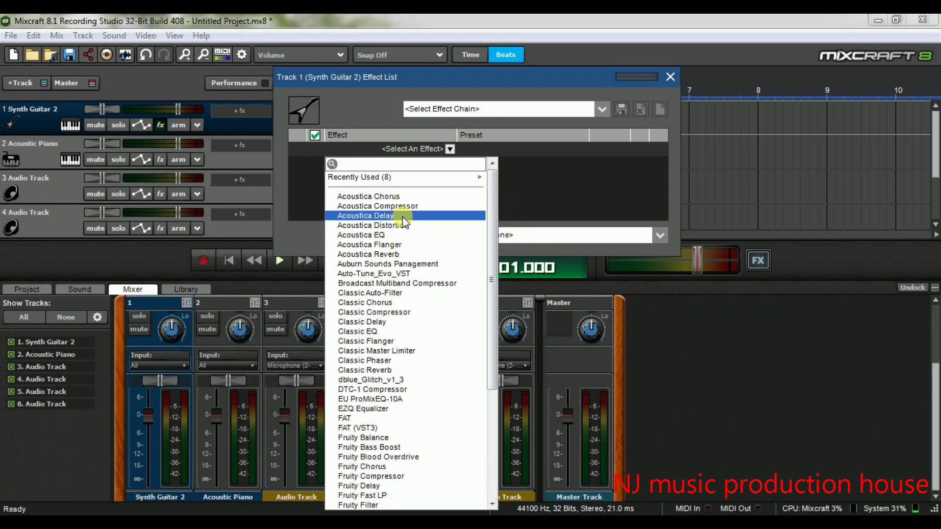
pyautogui.click(531, 116)
pyautogui.click(531, 113)
pyautogui.click(553, 95)
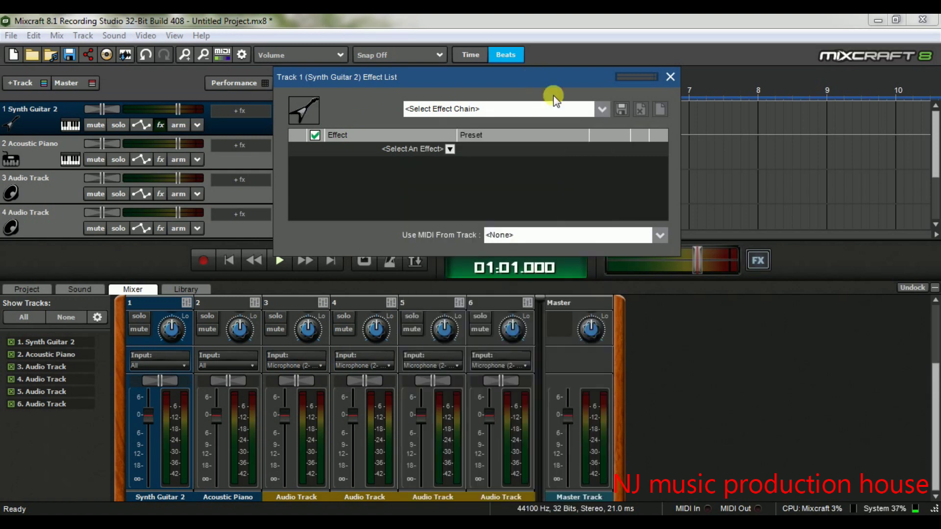
pyautogui.click(669, 75)
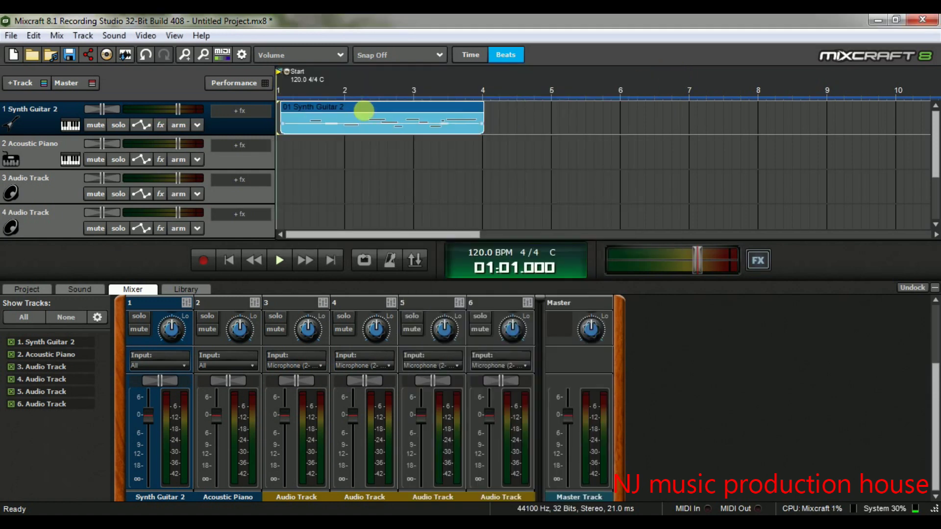
# Add the Acoustica EQ effect to track 1 and play part of the clip with it.
pyautogui.click(164, 128)
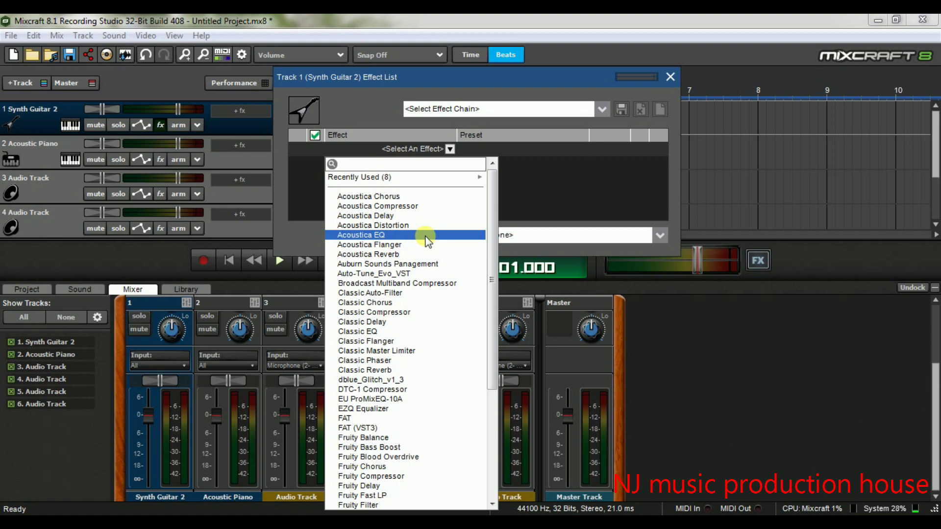
pyautogui.click(387, 235)
pyautogui.moveTo(528, 80); pyautogui.dragTo(602, 183)
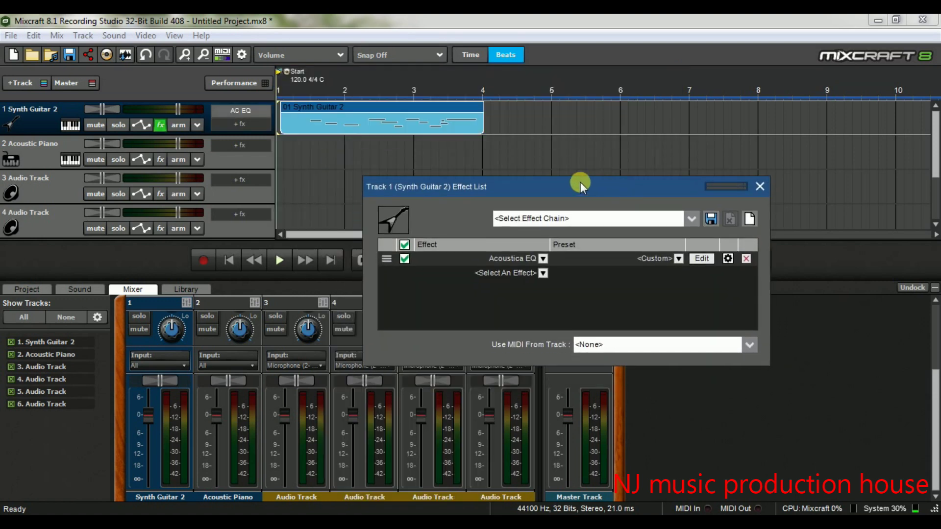
pyautogui.press('space')
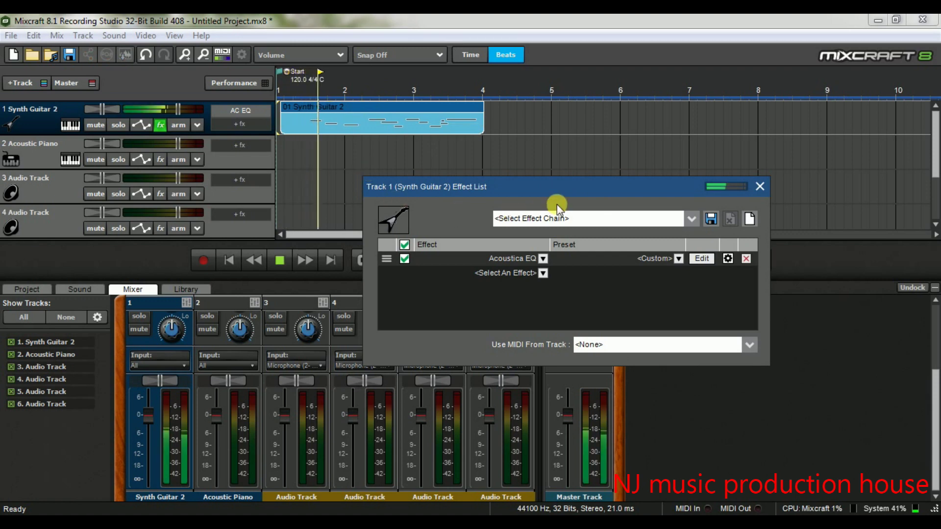
pyautogui.press('space')
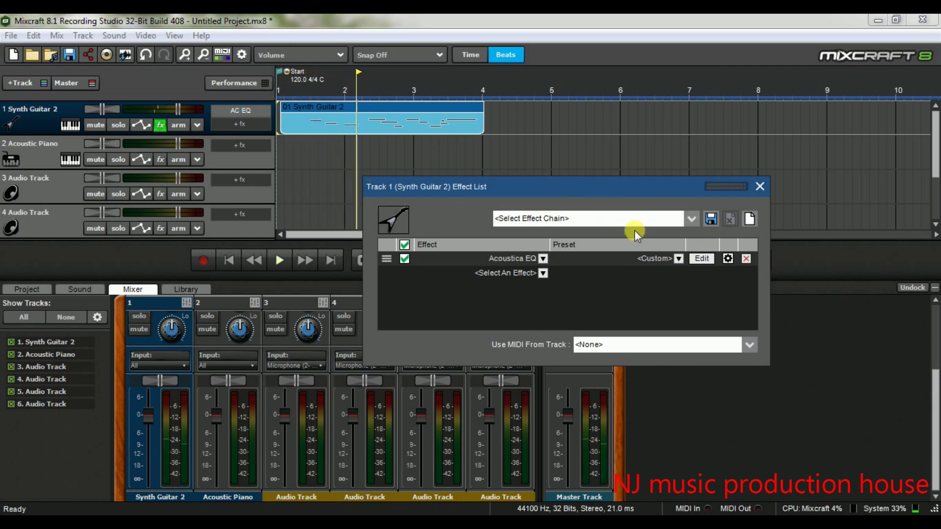
# In track 1's Acoustica EQ, lower the 63, 500 and 8K bands to near -18 dB and raise 2K to about 18 dB.
pyautogui.click(702, 259)
pyautogui.moveTo(580, 209); pyautogui.dragTo(654, 90)
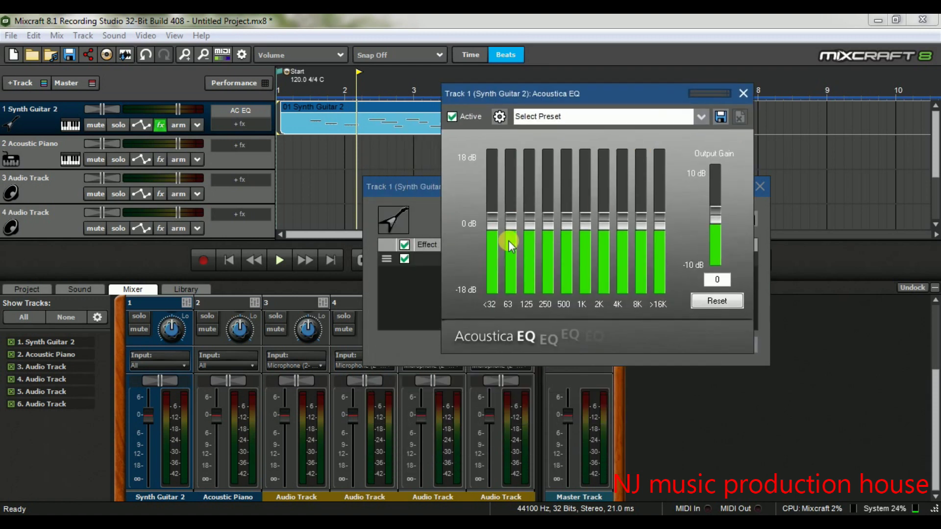
pyautogui.moveTo(507, 240); pyautogui.dragTo(510, 284)
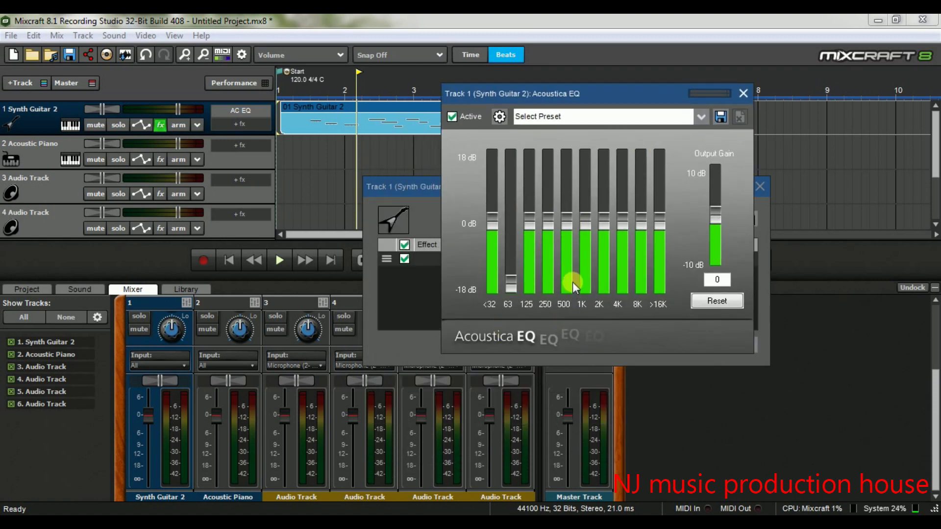
pyautogui.moveTo(606, 218); pyautogui.dragTo(604, 158)
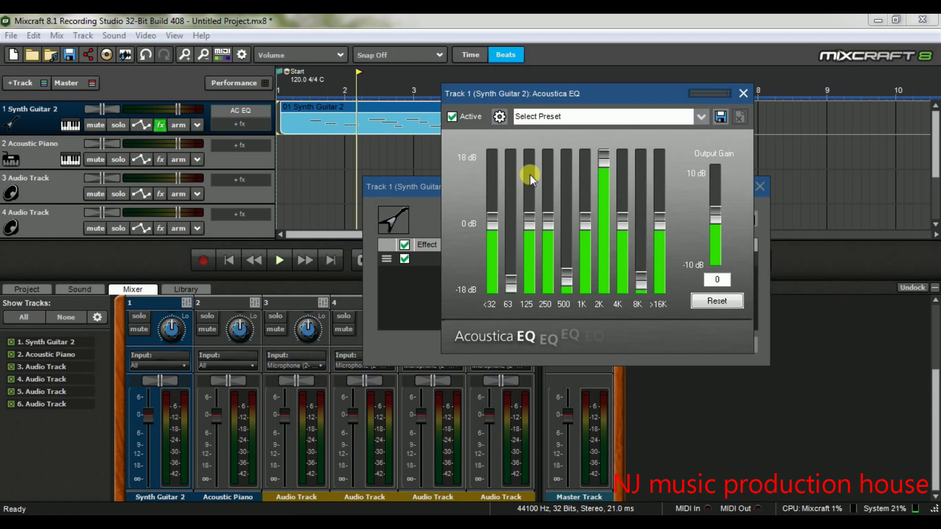
pyautogui.moveTo(724, 101); pyautogui.dragTo(701, 102)
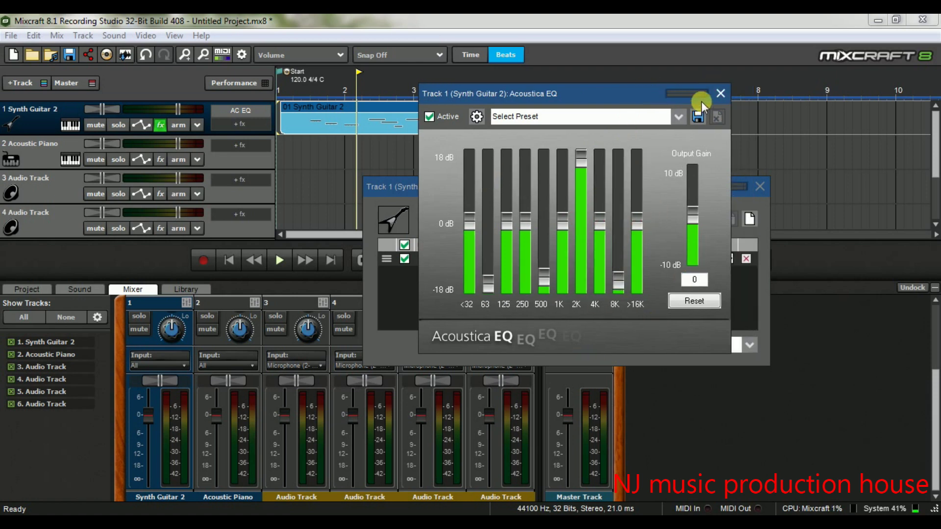
pyautogui.click(718, 94)
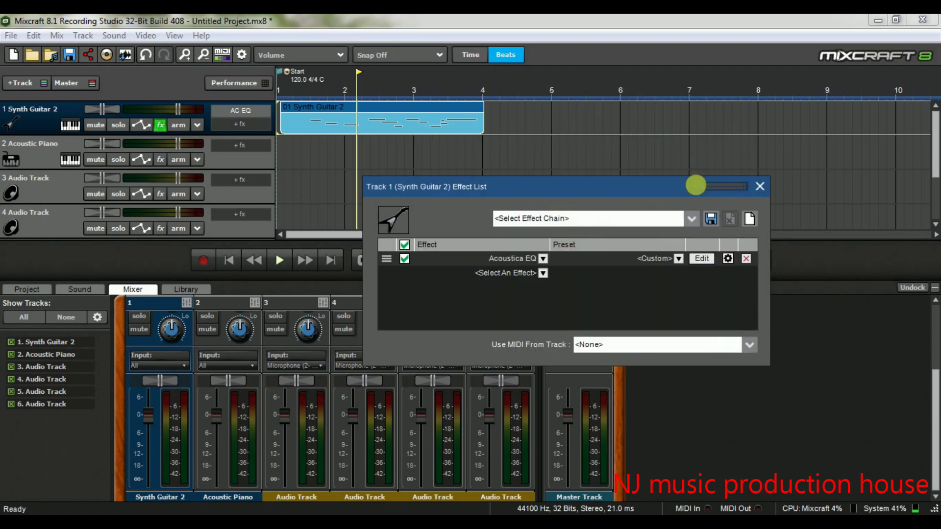
# Play part of track 1's clip from the start to hear the edited Acoustica EQ settings.
pyautogui.click(281, 68)
pyautogui.press('space')
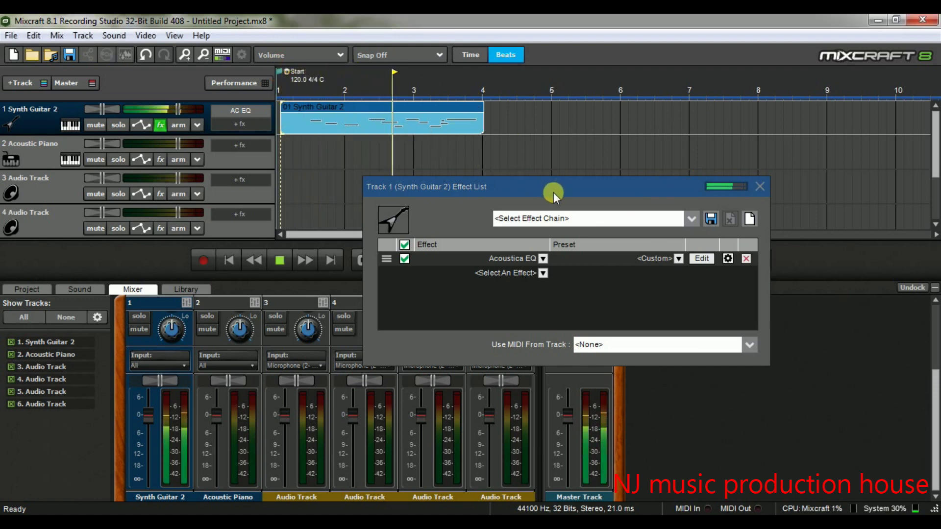
pyautogui.press('space')
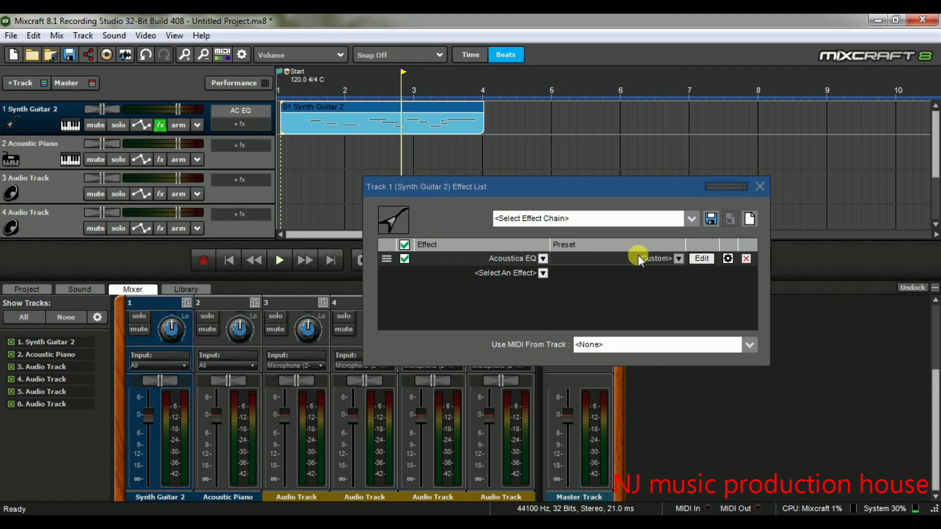
# Look through the effects available for track 1's second effect slot, and close the effect list without adding one.
pyautogui.click(542, 273)
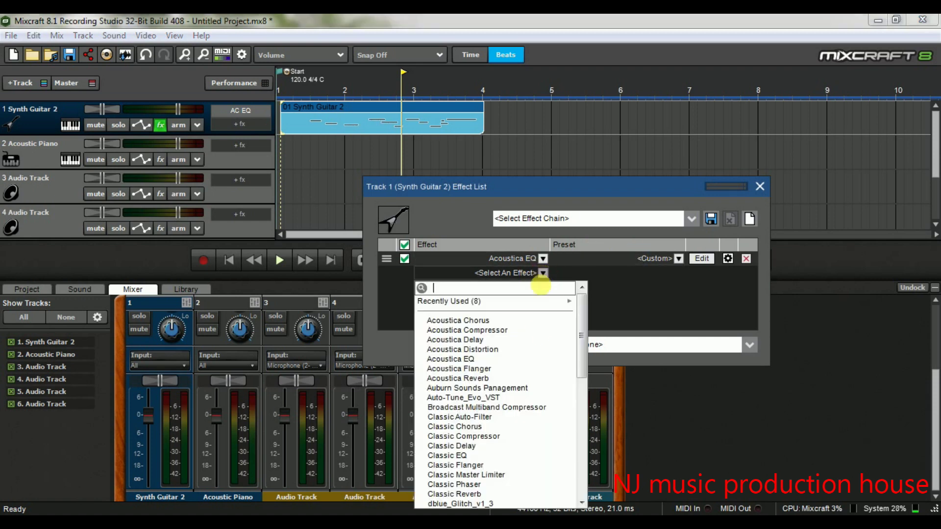
pyautogui.moveTo(582, 336); pyautogui.dragTo(555, 336)
pyautogui.click(622, 296)
pyautogui.click(760, 187)
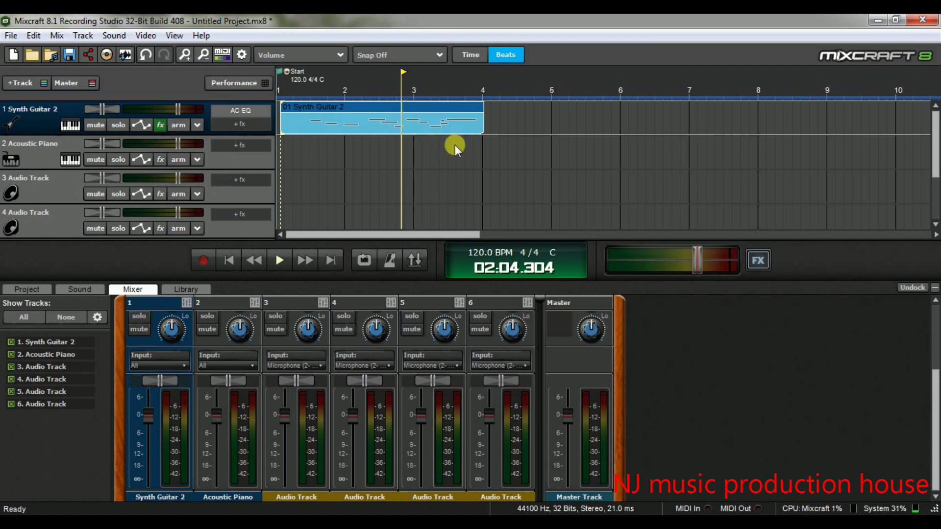
# Lower track 1's volume to about -7.6 dB, play the clip from the start and raise the volume to 0.0 dB during playback.
pyautogui.click(159, 126)
pyautogui.moveTo(183, 108); pyautogui.dragTo(157, 111)
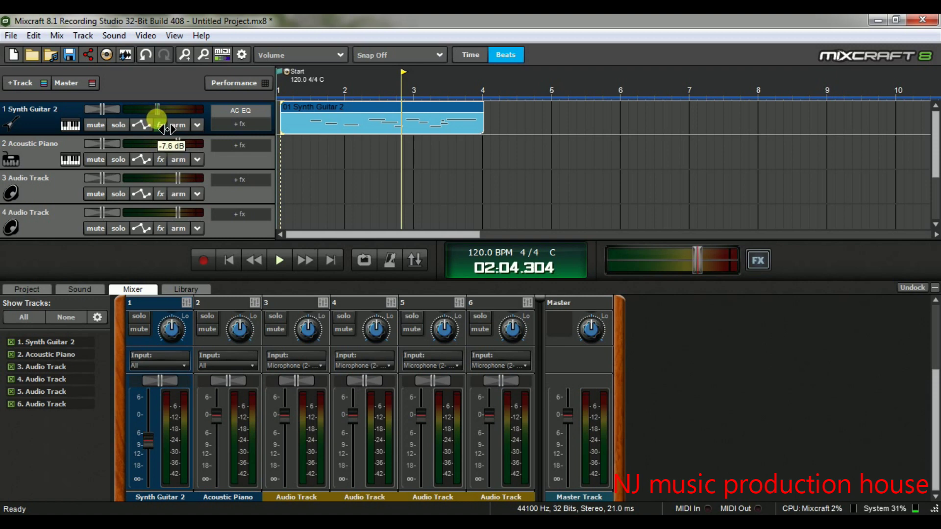
pyautogui.click(277, 78)
pyautogui.press('space')
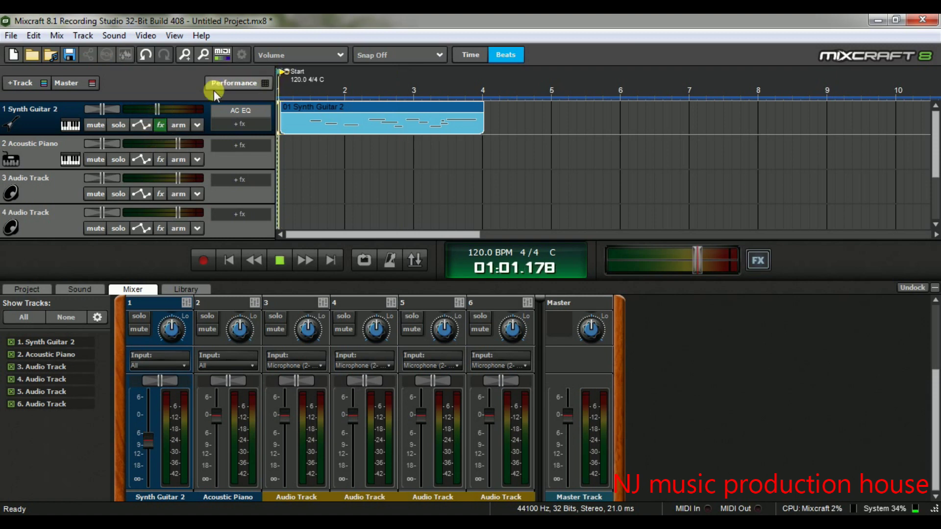
pyautogui.moveTo(164, 108)
pyautogui.mouseDown()
pyautogui.moveTo(175, 119)
pyautogui.moveTo(225, 117)
pyautogui.moveTo(199, 123)
pyautogui.moveTo(181, 106)
pyautogui.mouseUp()
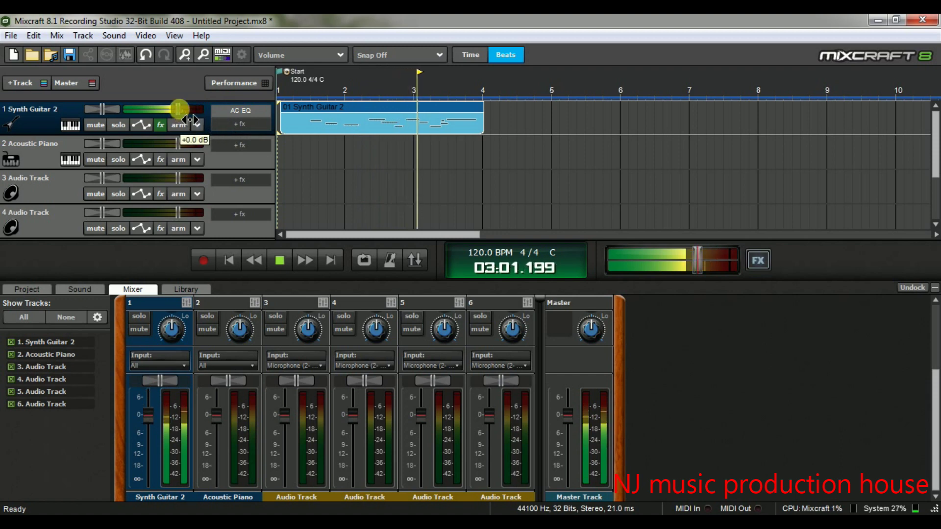
pyautogui.press('space')
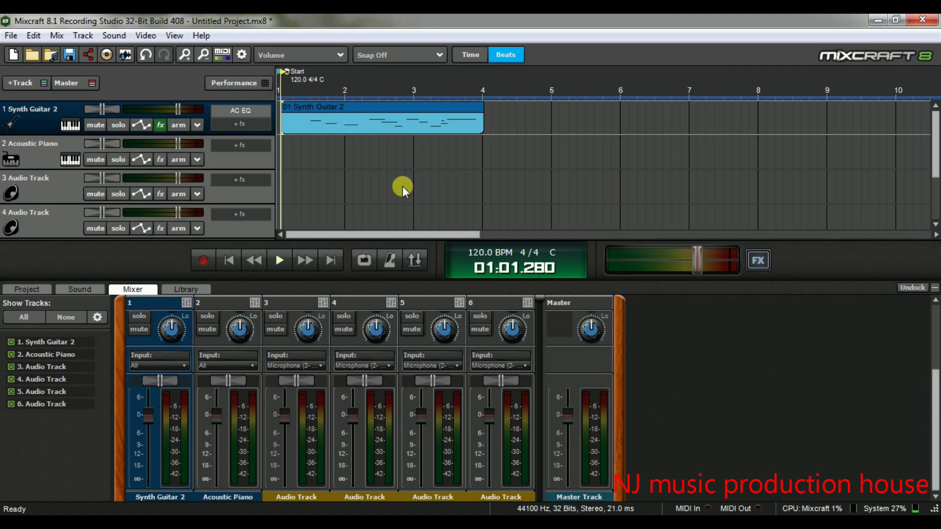
# Arm audio track 3 for recording, mute the Synth Guitar 2 track, and select track 3 again.
pyautogui.click(53, 189)
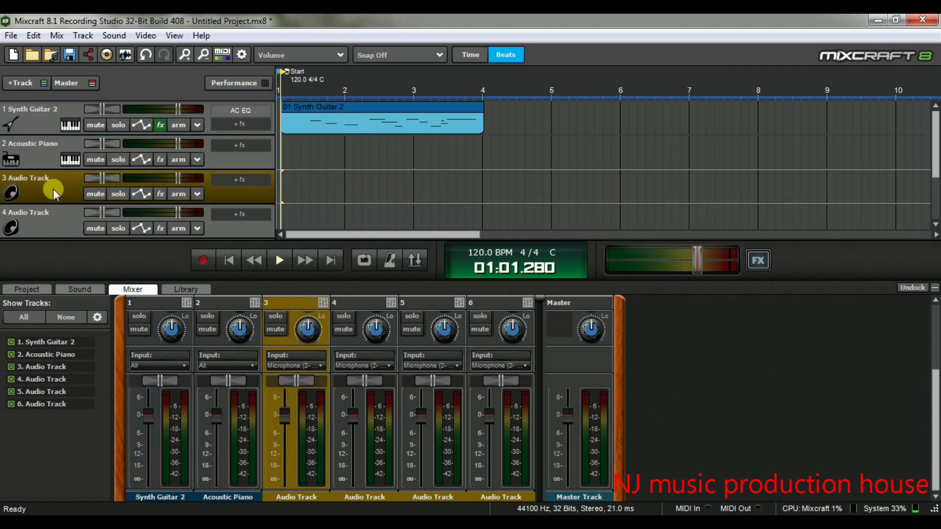
pyautogui.click(181, 192)
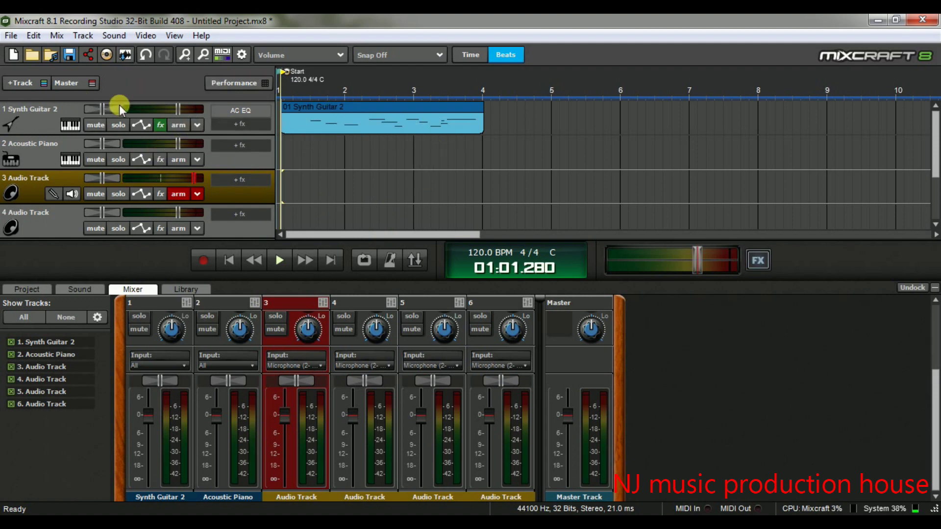
pyautogui.click(105, 125)
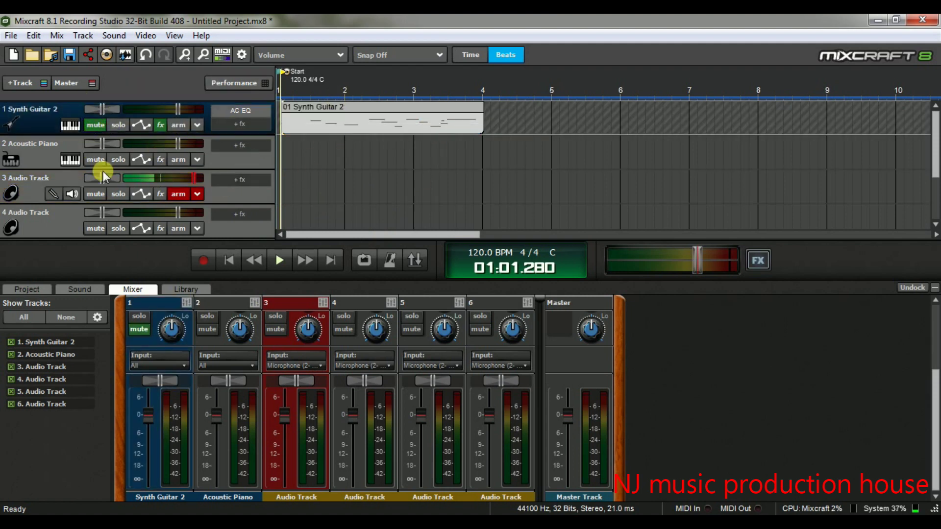
pyautogui.click(59, 181)
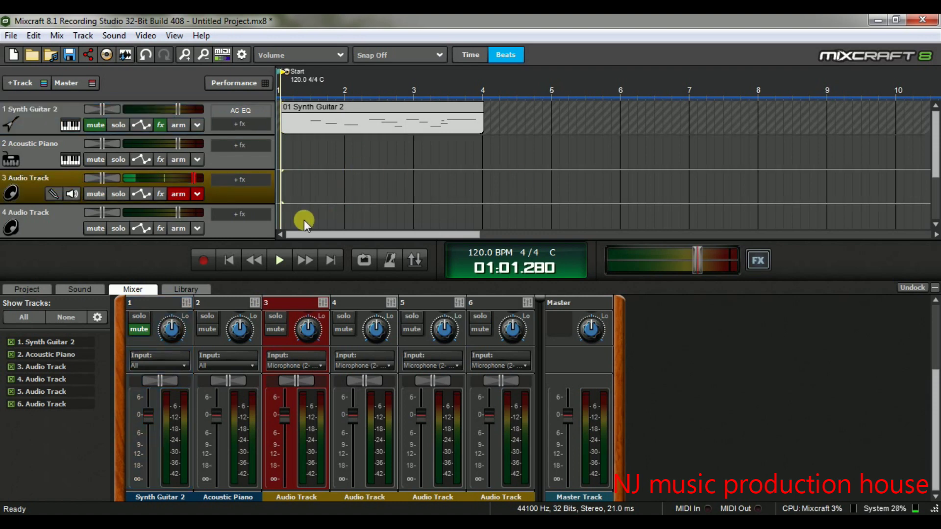
# Record microphone audio onto track 3 from the project start to just past bar 10, and disarm the track.
pyautogui.click(201, 261)
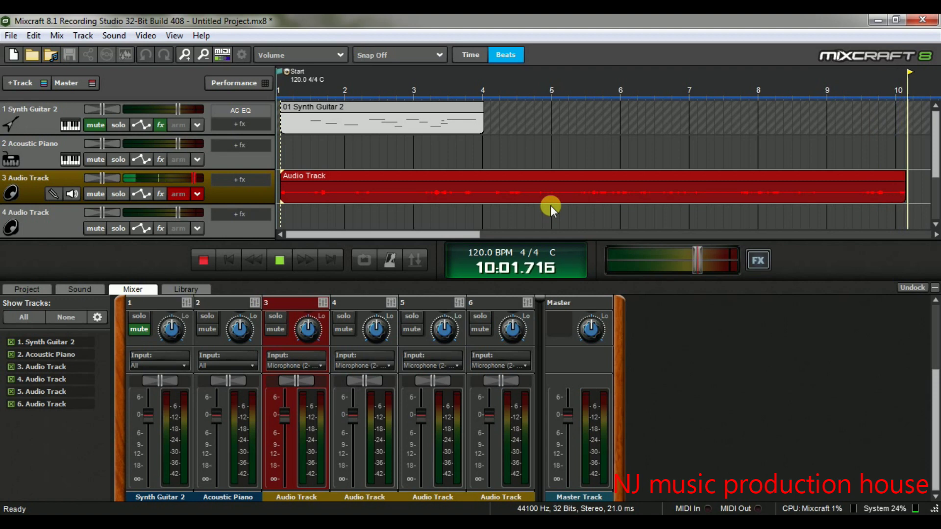
pyautogui.press('space')
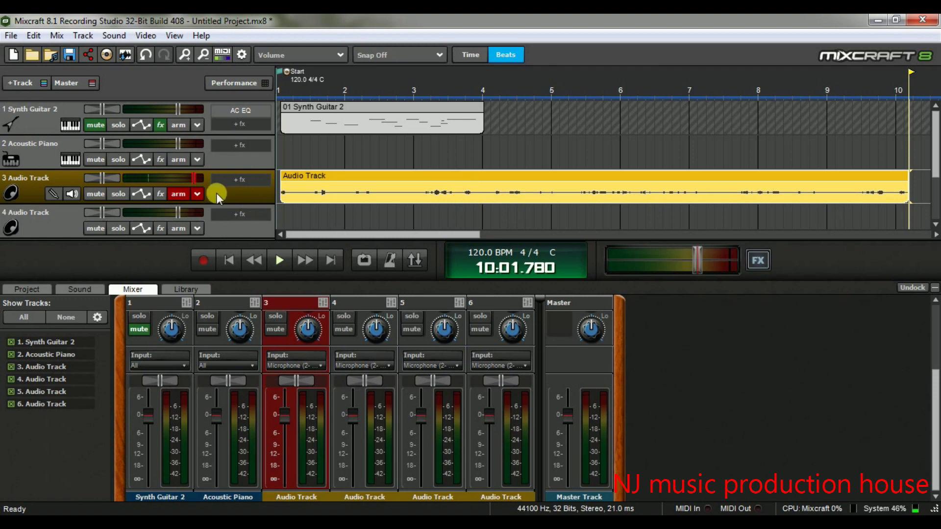
pyautogui.click(176, 194)
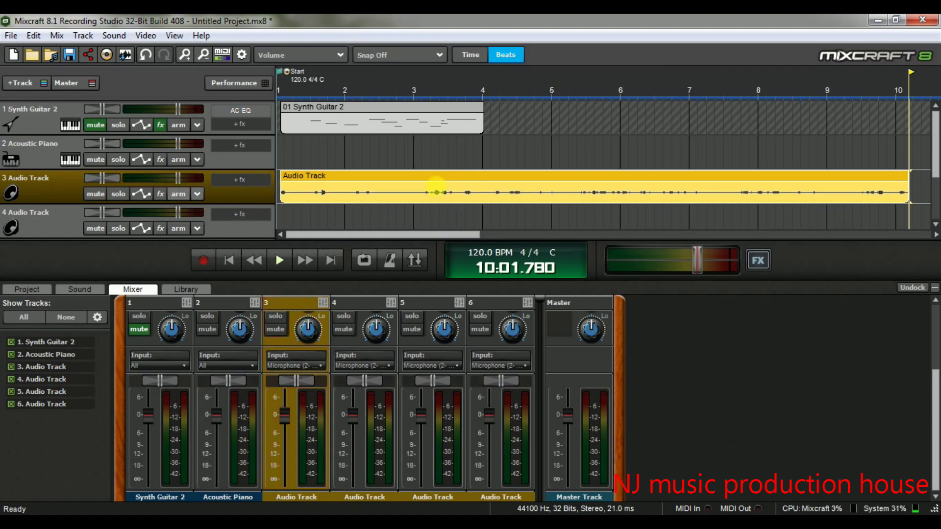
# Play the recorded audio clip on track 3 from its start to just past bar 5.
pyautogui.moveTo(426, 235); pyautogui.dragTo(384, 257)
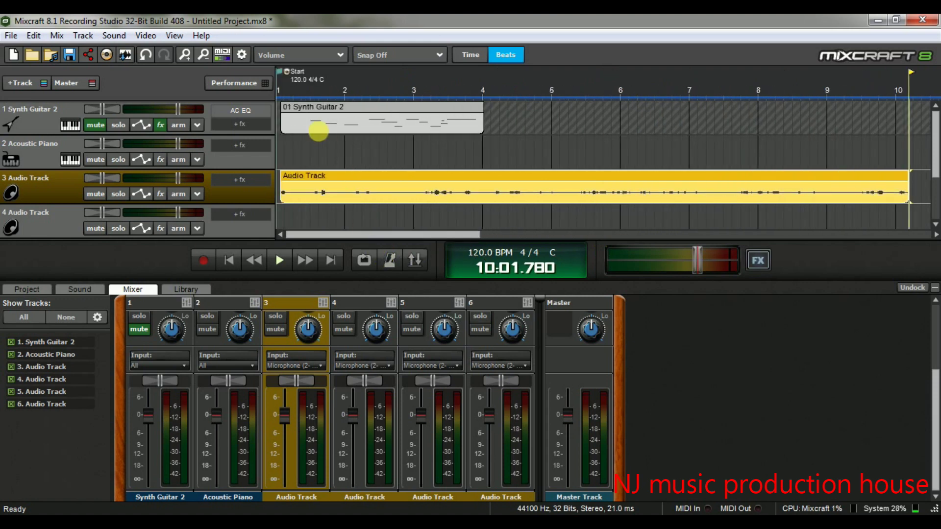
pyautogui.click(283, 84)
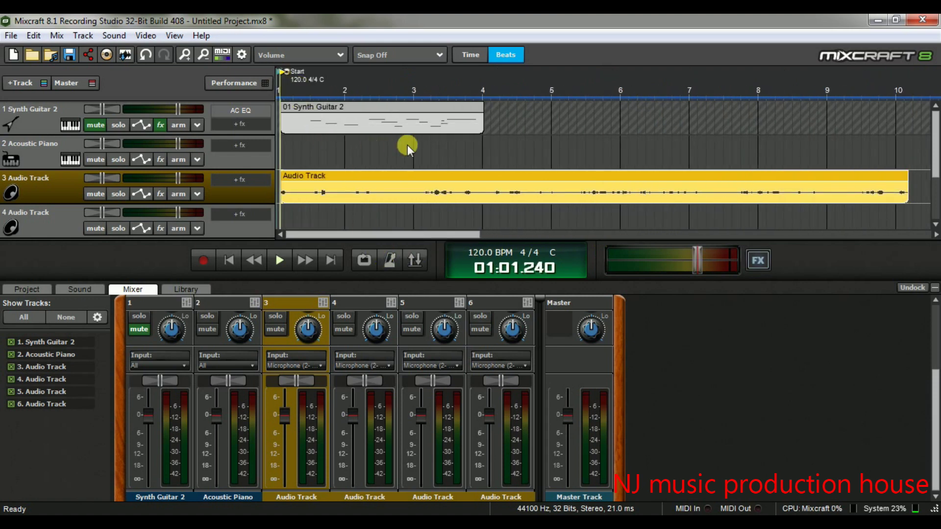
pyautogui.press('space')
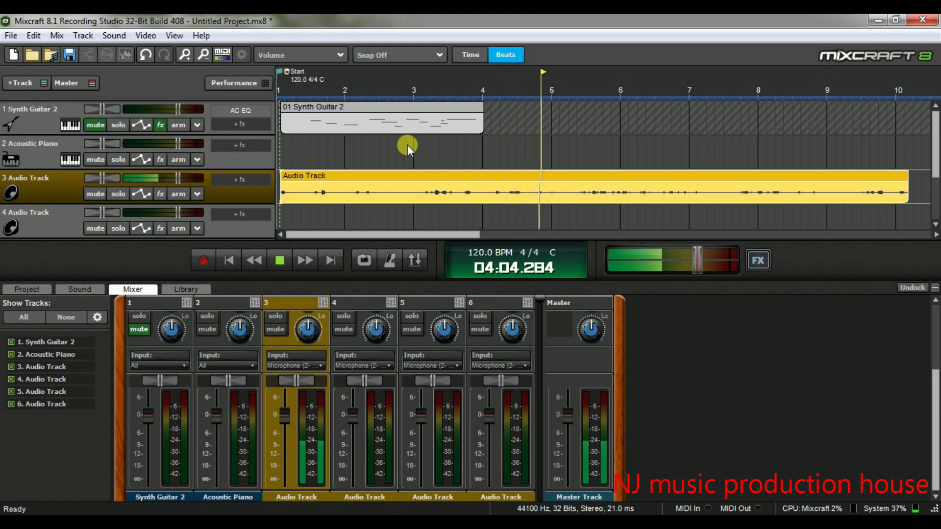
pyautogui.press('space')
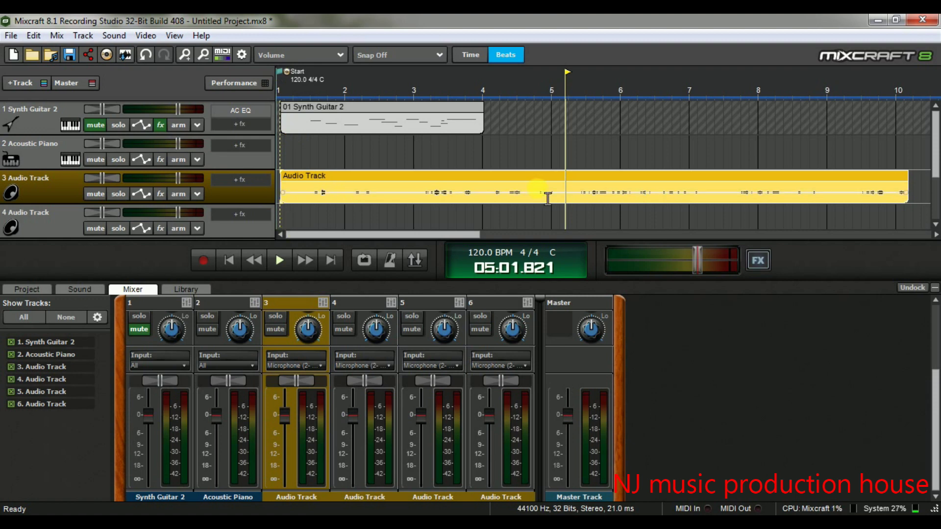
# Return the playhead to the project start and play the first bar of the recording.
pyautogui.click(239, 265)
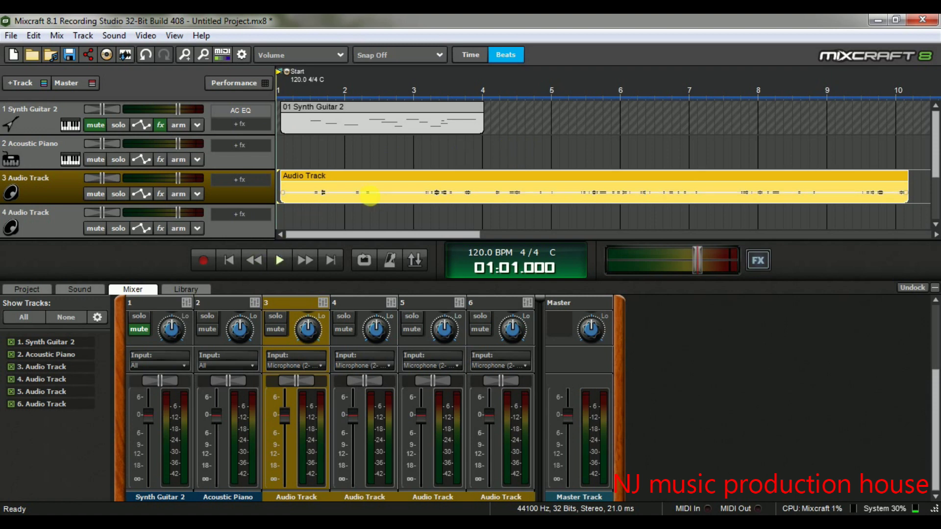
pyautogui.press('space')
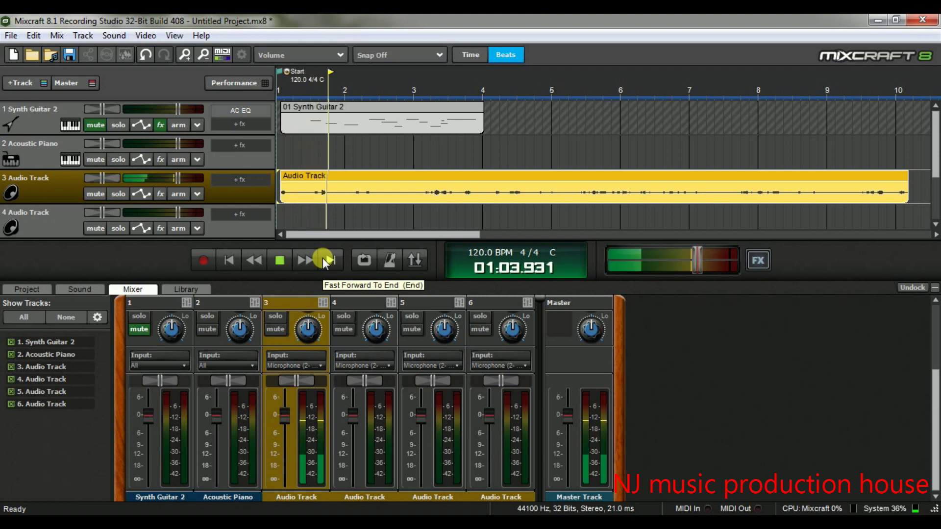
pyautogui.press('space')
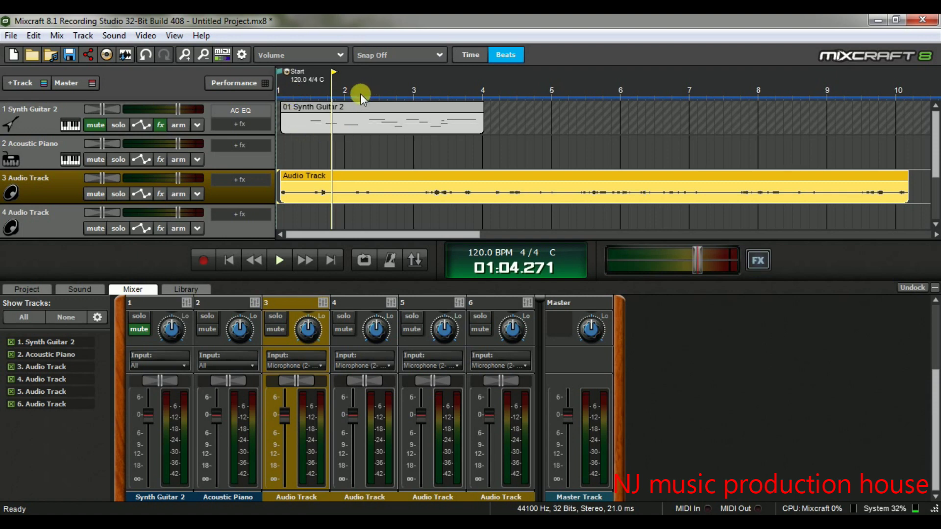
# Rewind the playhead stepwise to the start, fast-forward it past bar 2, and jump to the end of the recording.
pyautogui.click(254, 262)
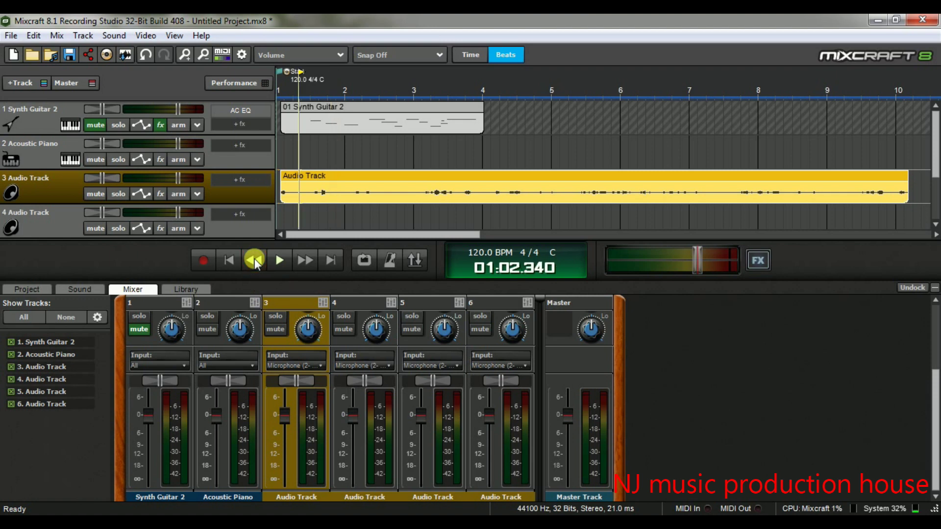
pyautogui.click(254, 262)
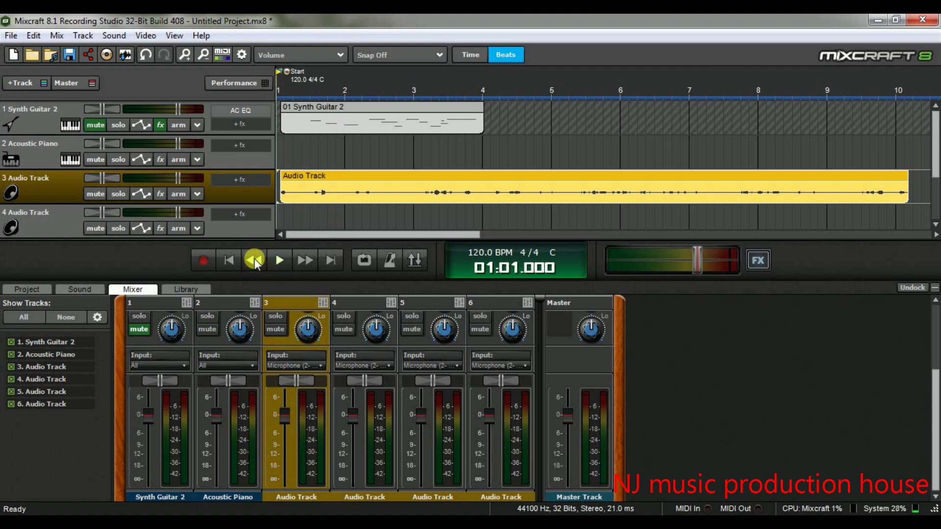
pyautogui.click(310, 264)
pyautogui.click(310, 265)
pyautogui.click(310, 264)
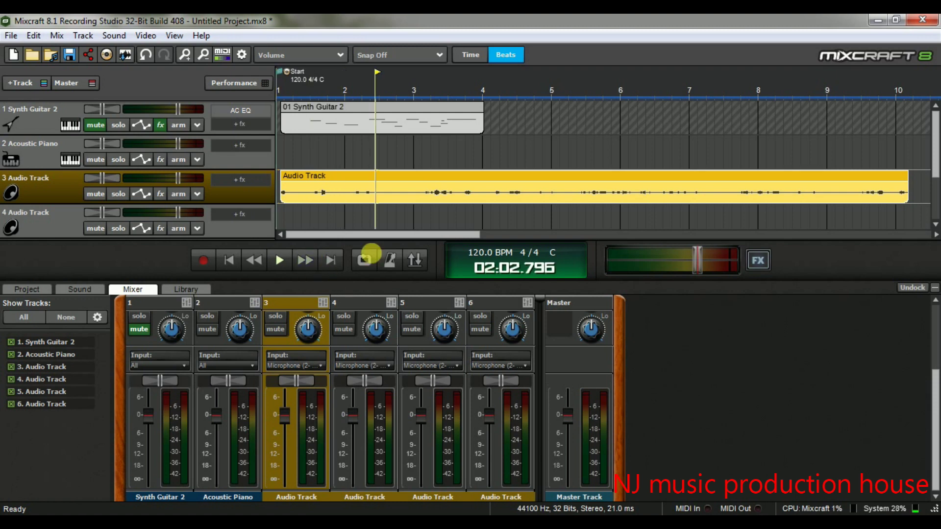
pyautogui.click(335, 259)
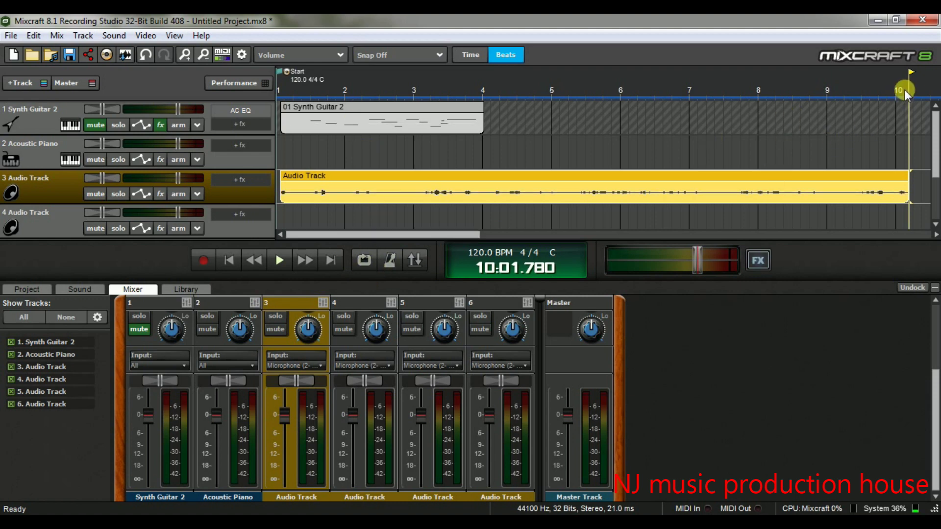
# Loop the time range spanning the whole recording, play it from near its end to hear it repeat, and turn looping off.
pyautogui.moveTo(909, 98); pyautogui.dragTo(189, 184)
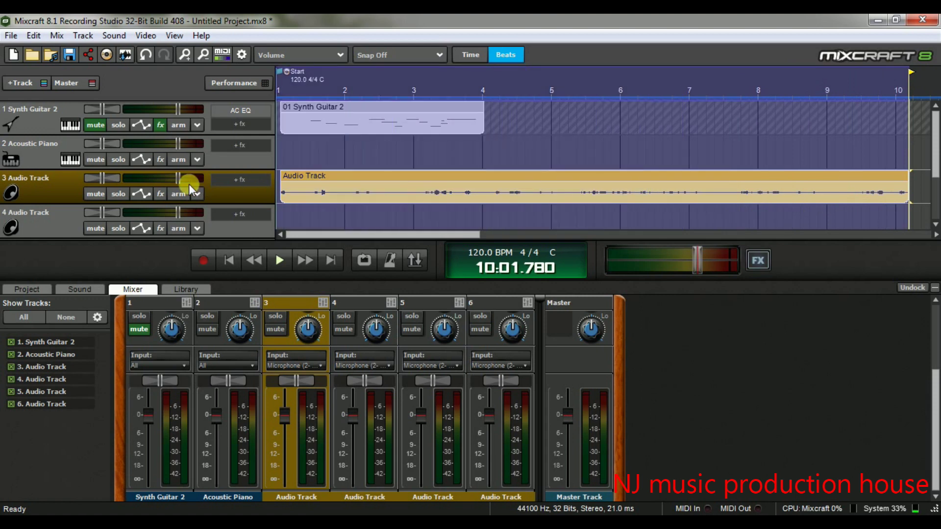
pyautogui.click(365, 259)
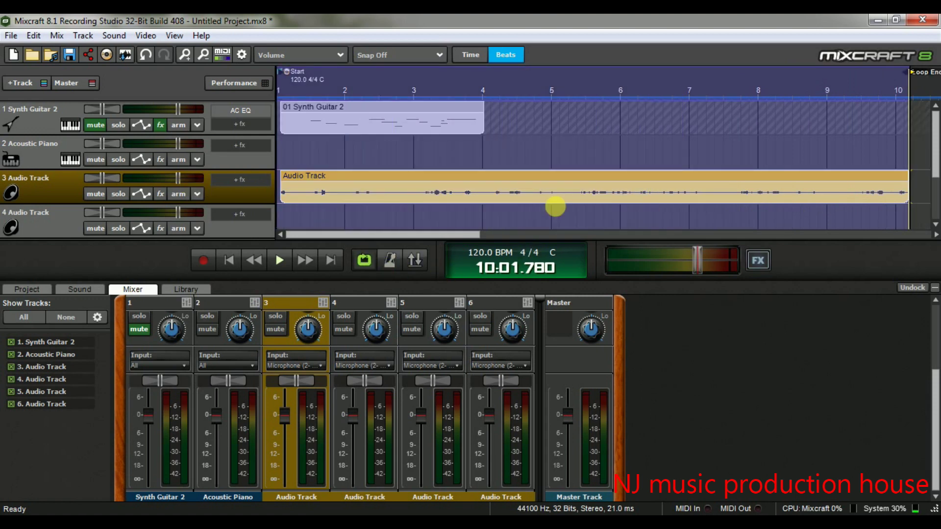
pyautogui.press('space')
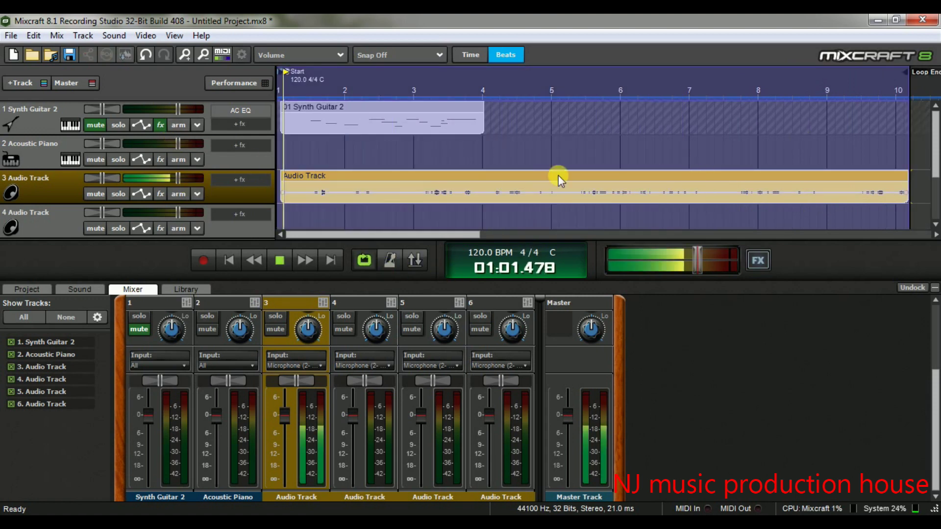
pyautogui.click(879, 120)
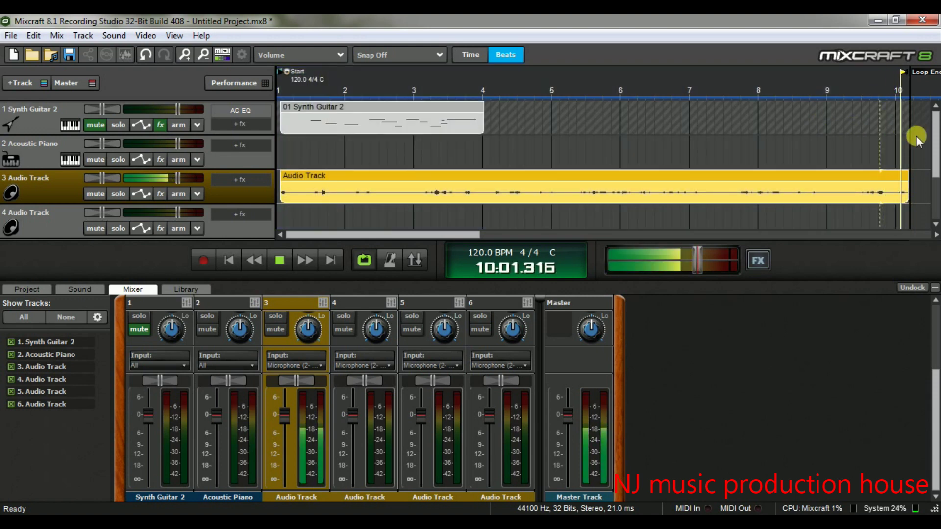
pyautogui.press('space')
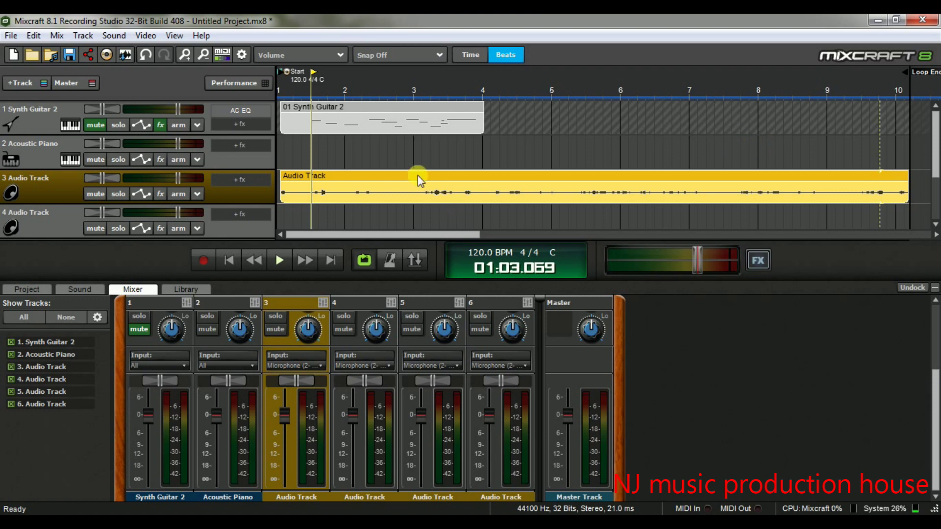
pyautogui.click(365, 260)
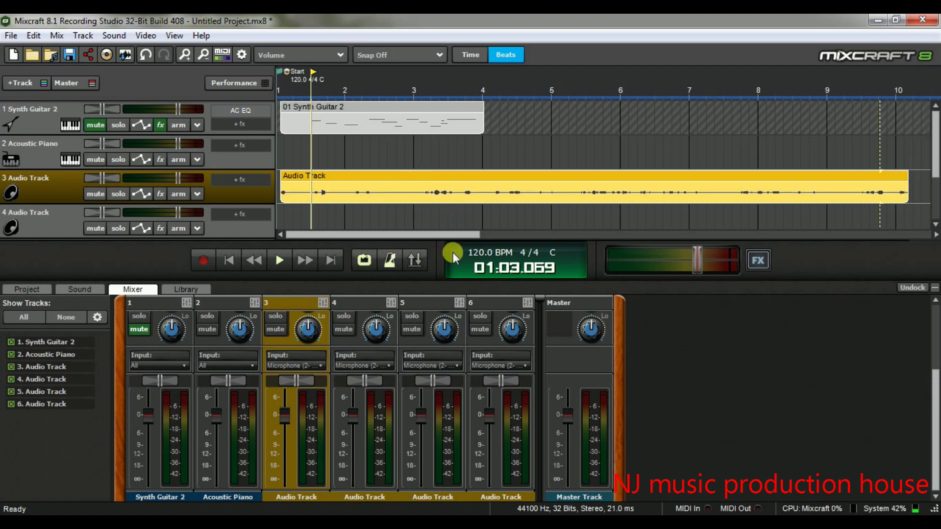
# Select the time range from about bar 5.4 to bar 6, turn on looping for it and play the loop.
pyautogui.moveTo(618, 95); pyautogui.dragTo(578, 151)
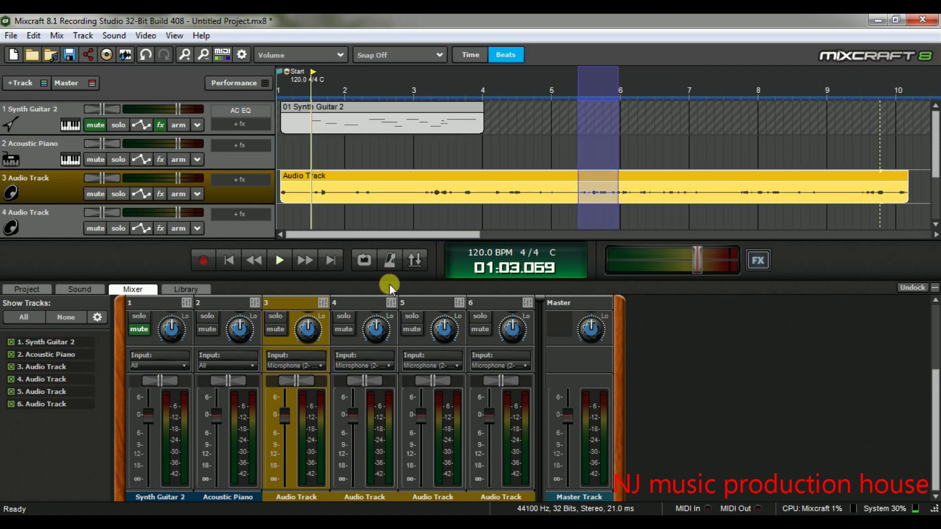
pyautogui.click(365, 260)
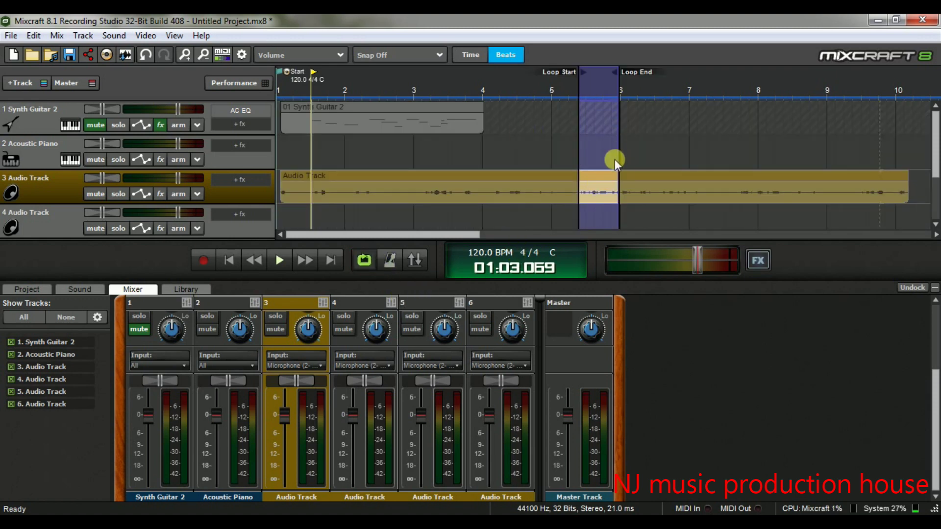
pyautogui.press('space')
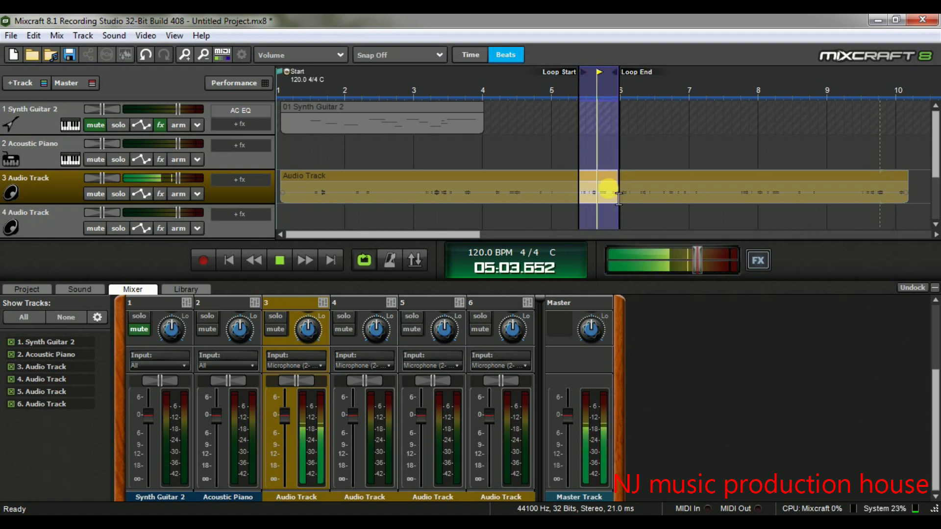
# Stop the loop playback, turn looping off and return the playhead to the start of the project.
pyautogui.press('space')
pyautogui.click(364, 260)
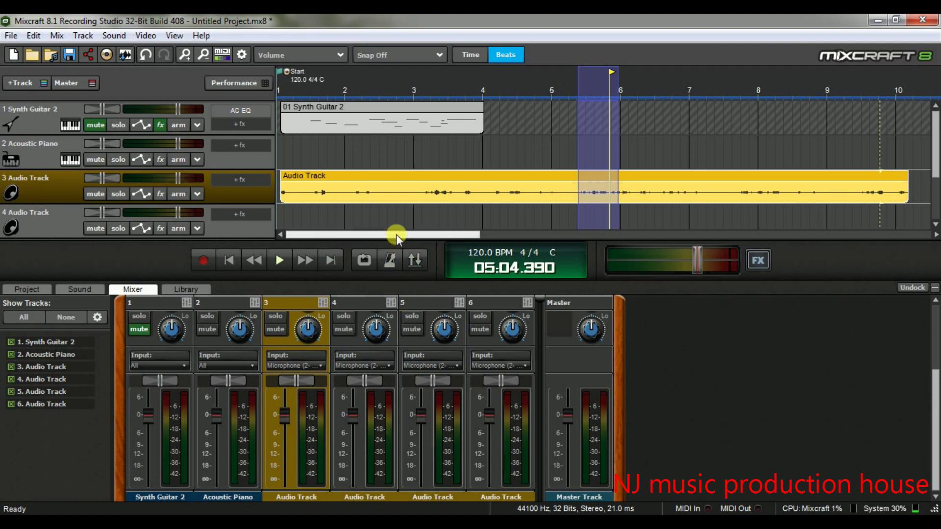
pyautogui.click(280, 72)
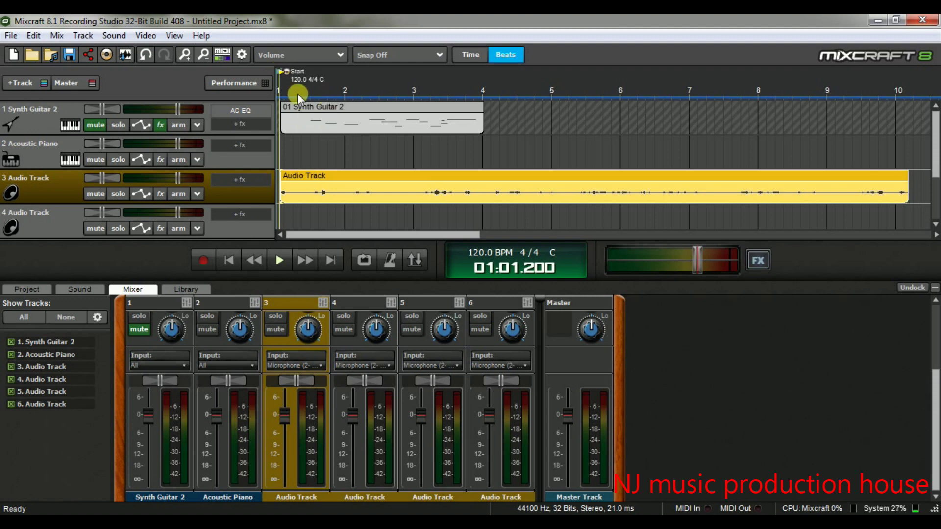
# Enable the metronome for playback and recording, with a recording count-in of 2 measures.
pyautogui.click(394, 263)
pyautogui.click(389, 235)
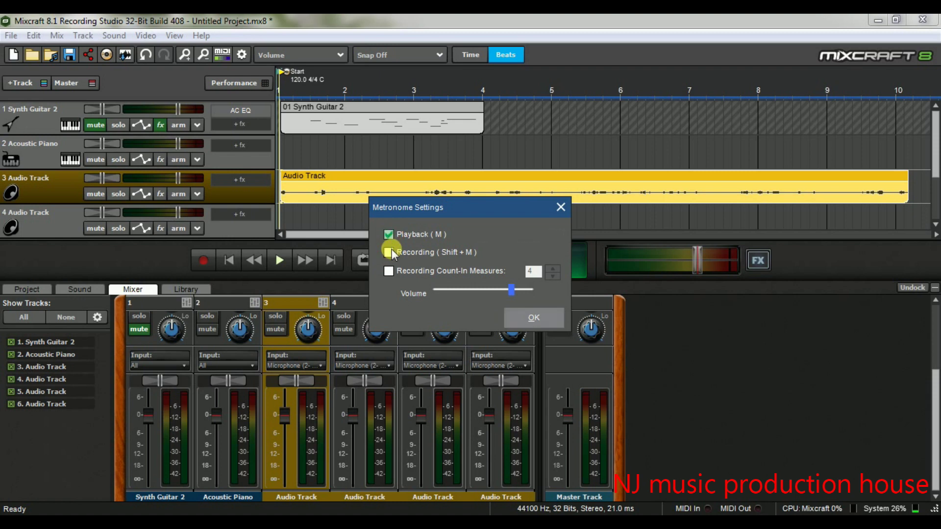
pyautogui.click(389, 252)
pyautogui.click(389, 271)
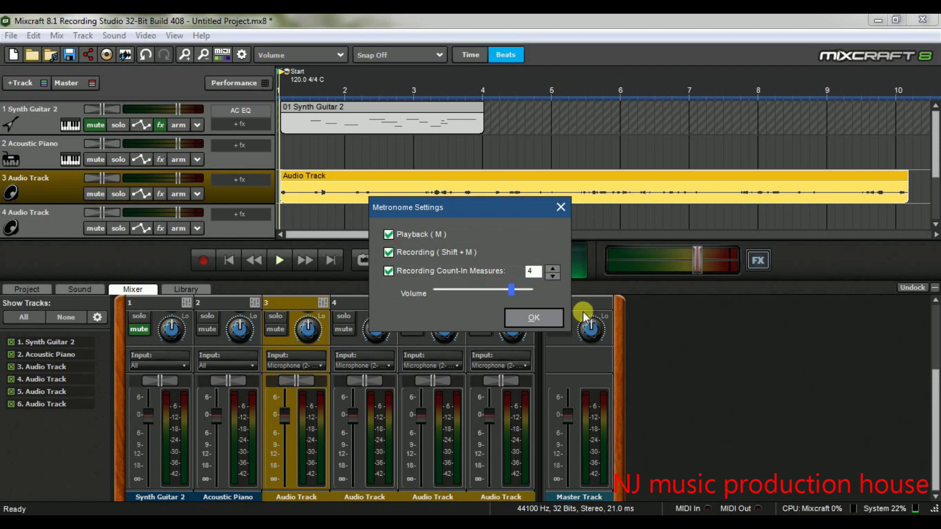
pyautogui.click(552, 276)
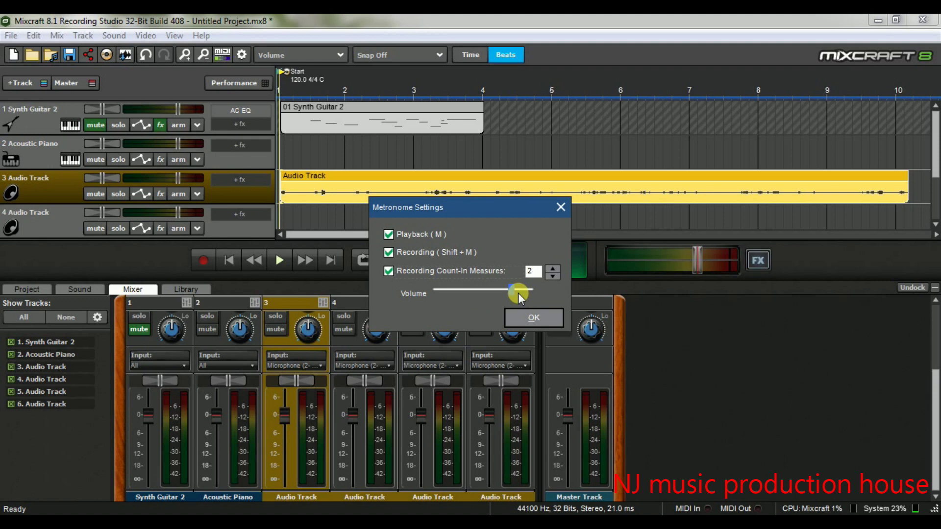
pyautogui.click(533, 318)
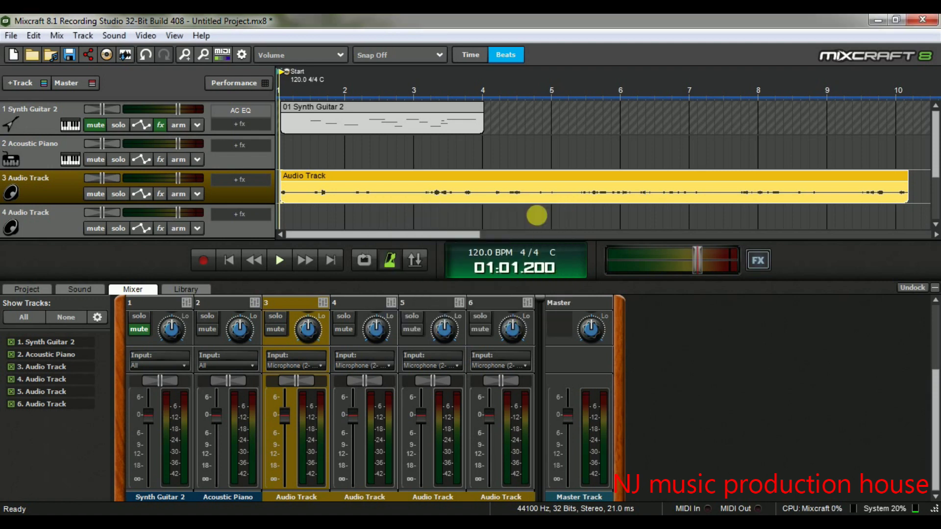
# Mute audio track 3, then select audio track 4 and arm it for recording.
pyautogui.moveTo(936, 130); pyautogui.dragTo(936, 142)
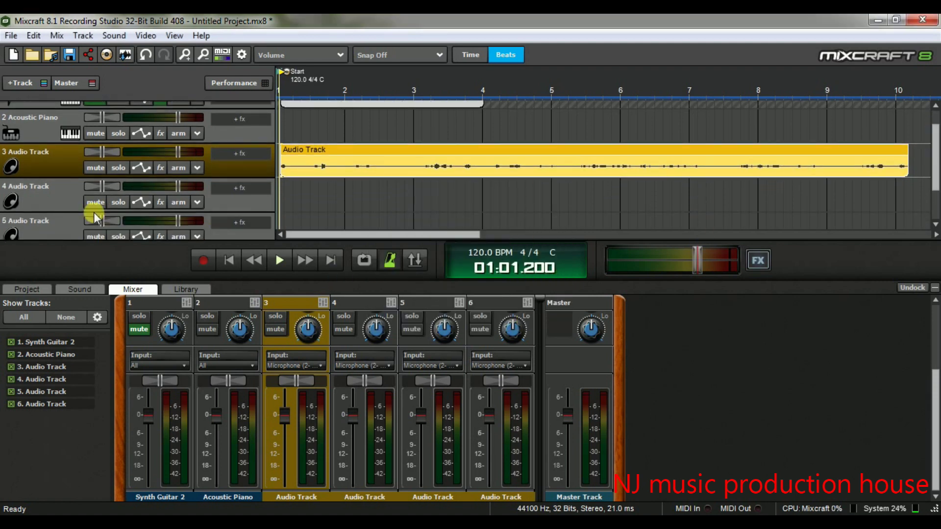
pyautogui.click(95, 169)
pyautogui.click(63, 193)
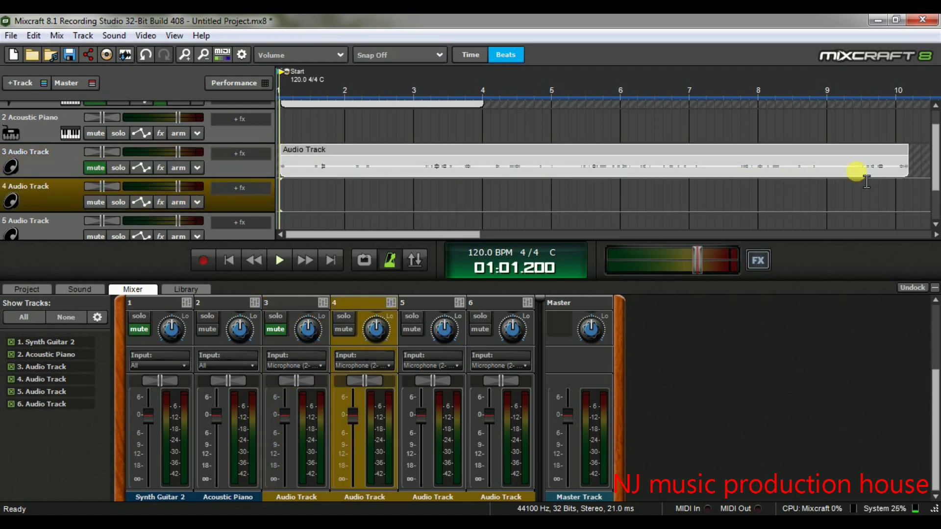
pyautogui.click(178, 202)
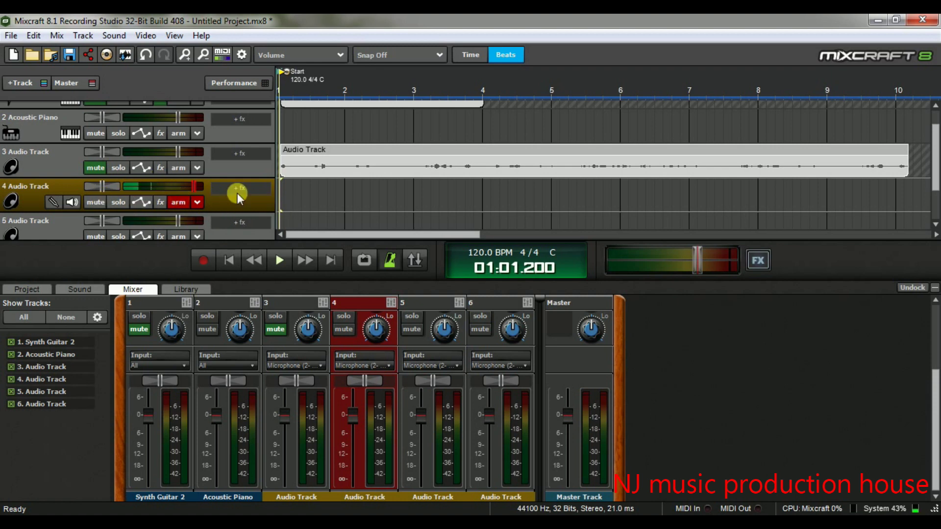
pyautogui.moveTo(935, 158)
pyautogui.mouseDown()
pyautogui.moveTo(935, 120)
pyautogui.moveTo(935, 157)
pyautogui.mouseUp()
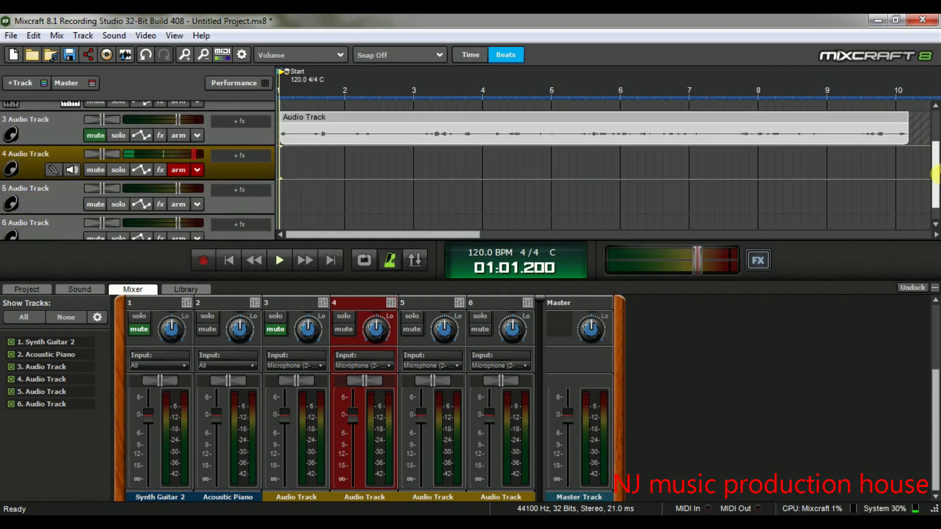
# Record a test clip about one and a half bars long on track 4 with the metronome count-in.
pyautogui.click(203, 259)
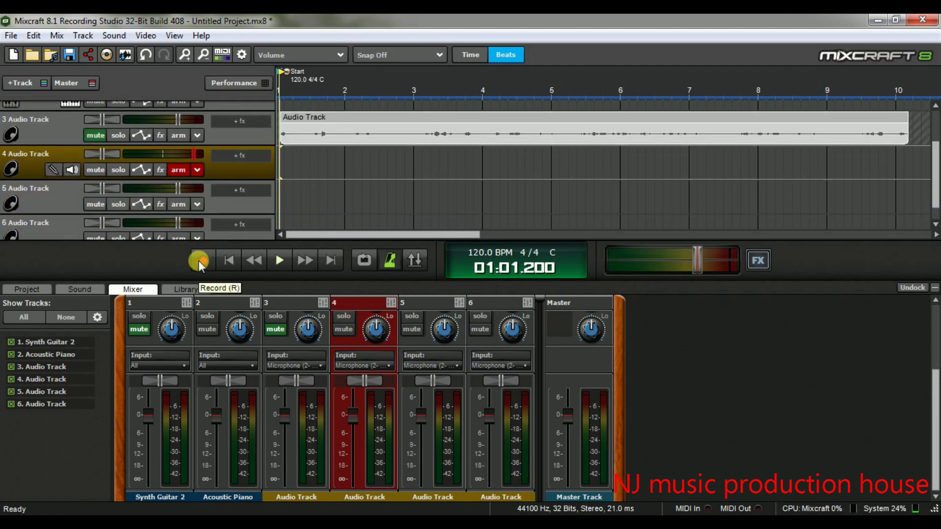
pyautogui.click(390, 260)
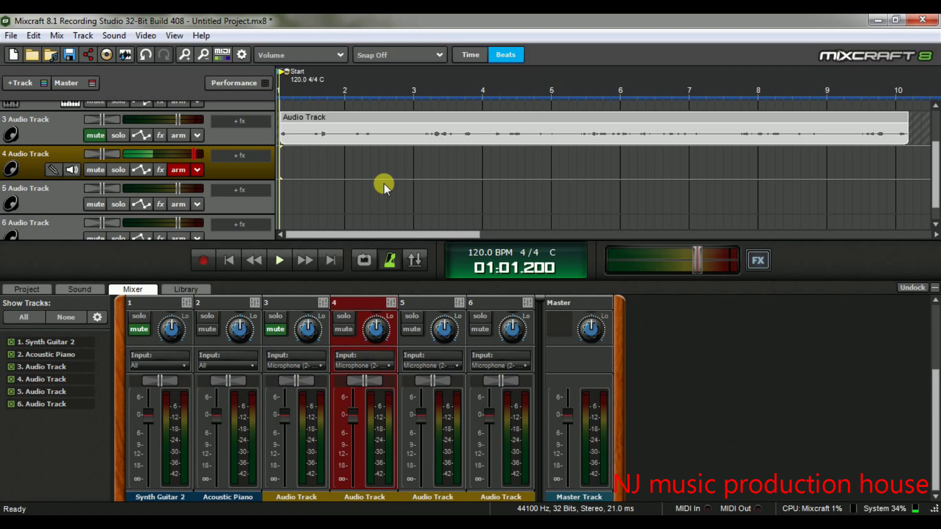
pyautogui.click(202, 260)
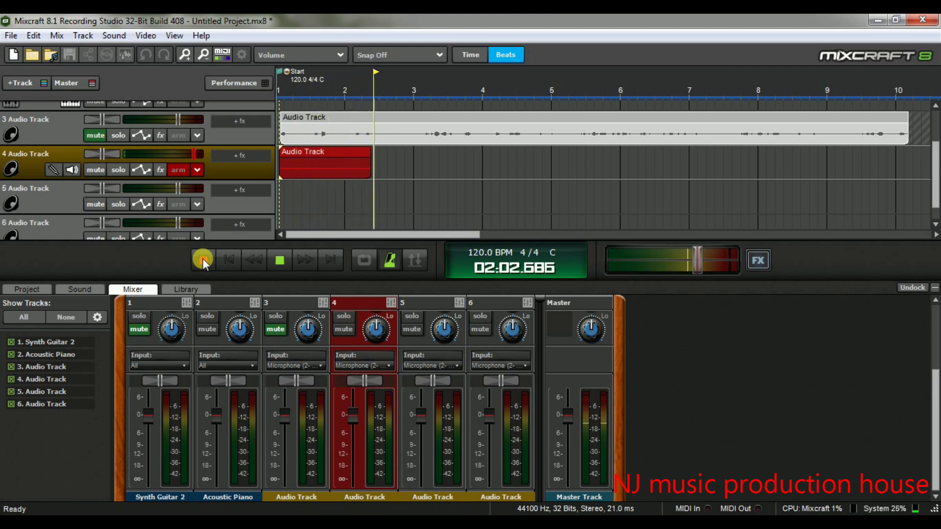
pyautogui.click(203, 261)
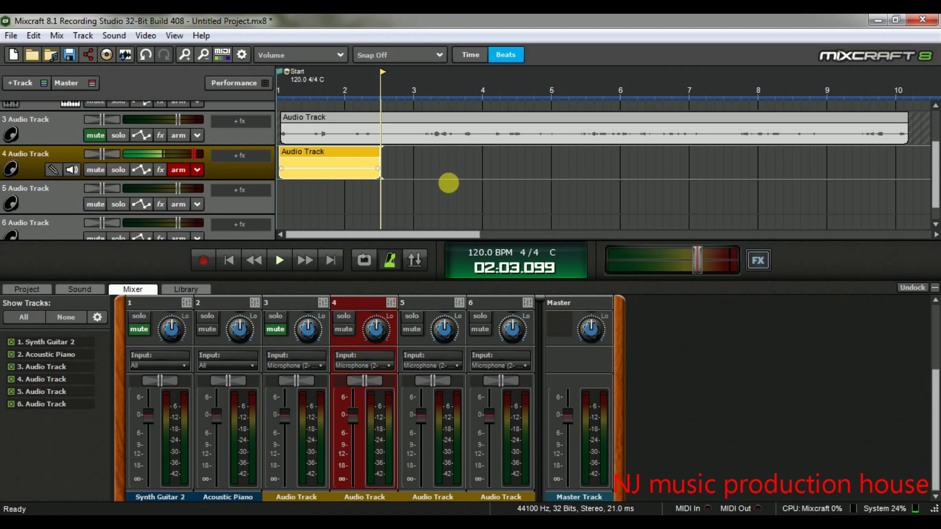
# Turn off the metronome, including its recording count-in.
pyautogui.click(383, 261)
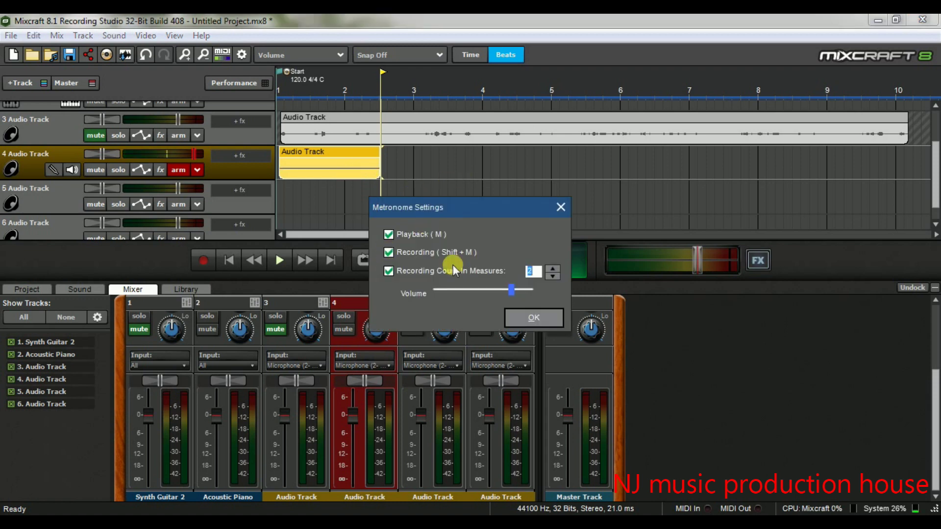
pyautogui.click(389, 271)
pyautogui.click(544, 317)
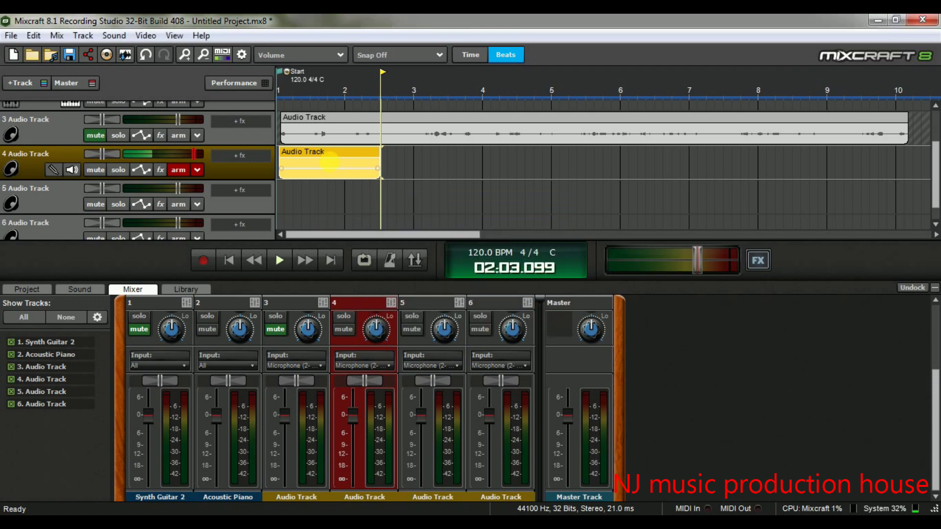
# Delete the short test clip from track 4 and unmute Synth Guitar 2 and audio track 3.
pyautogui.rightClick(308, 154)
pyautogui.click(343, 288)
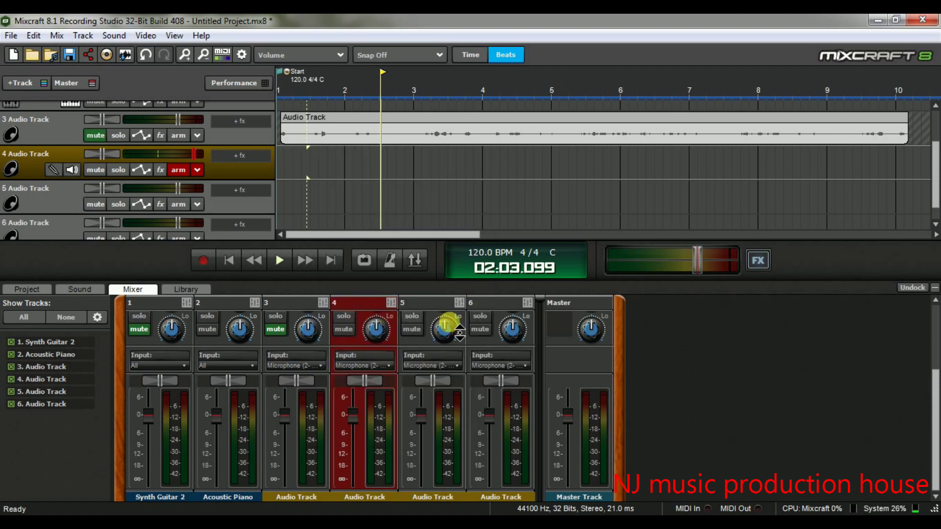
pyautogui.moveTo(934, 164); pyautogui.dragTo(935, 129)
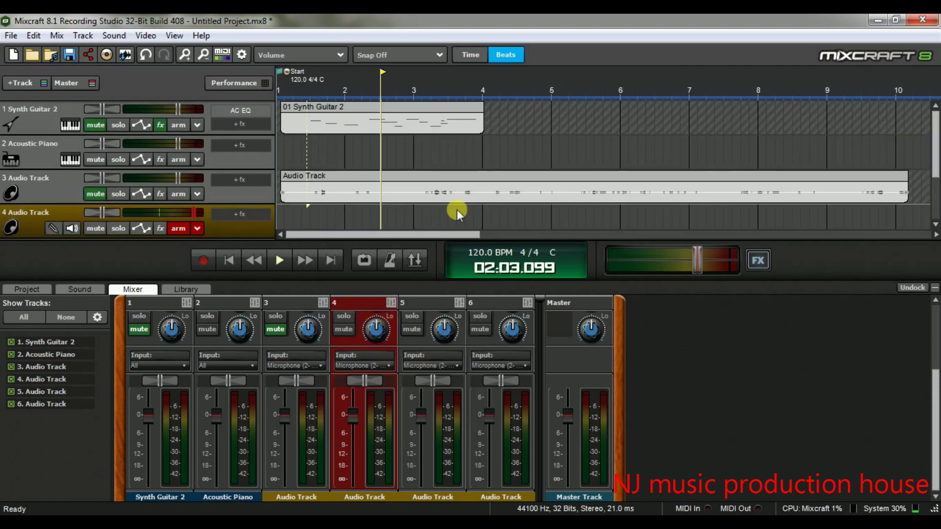
pyautogui.click(100, 199)
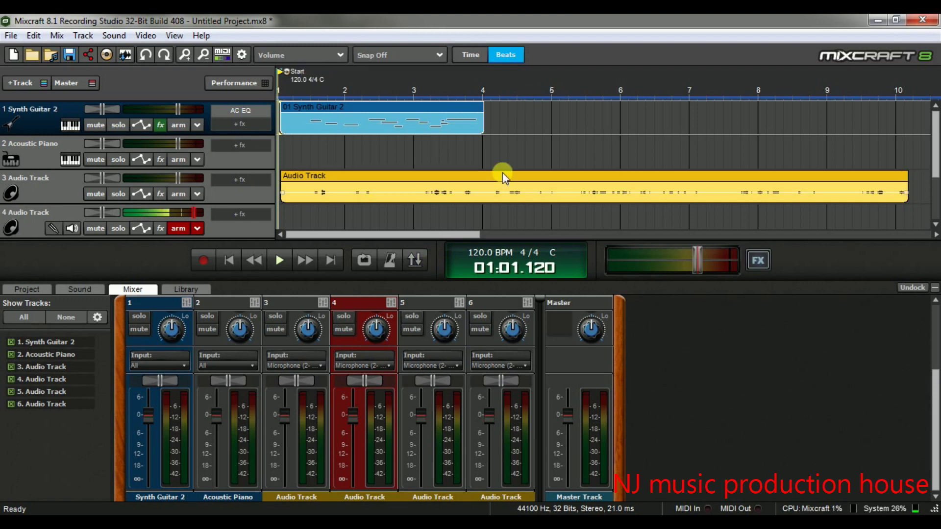
# Turn on punch in/out recording to show its range on the timeline, and turn it off again.
pyautogui.click(416, 260)
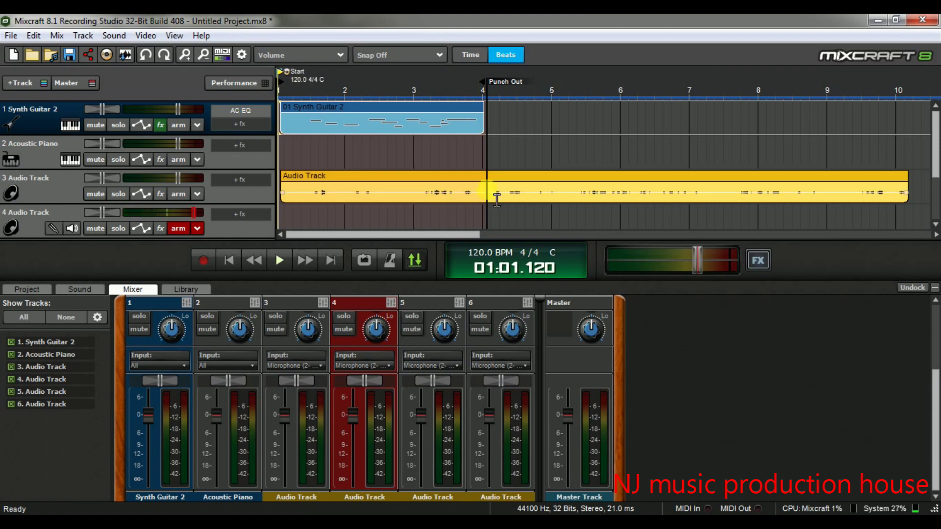
pyautogui.click(415, 260)
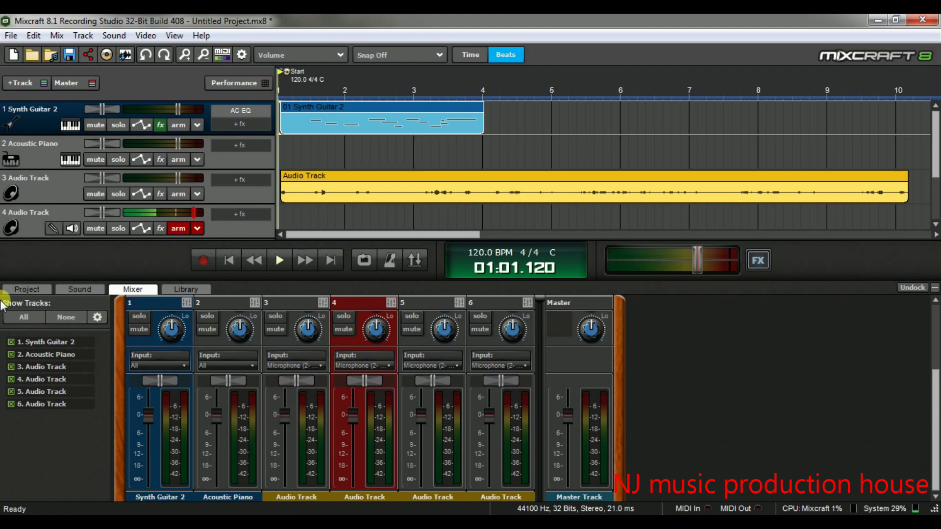
# View the project's author information, and in the Synth Guitar 2 clip's piano roll move the first note to Eb3 at the clip start.
pyautogui.click(31, 289)
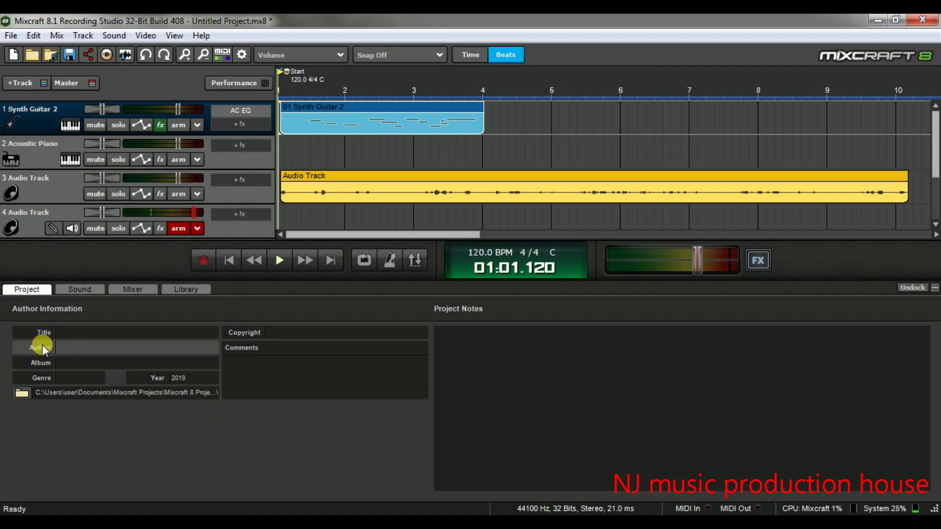
pyautogui.click(81, 290)
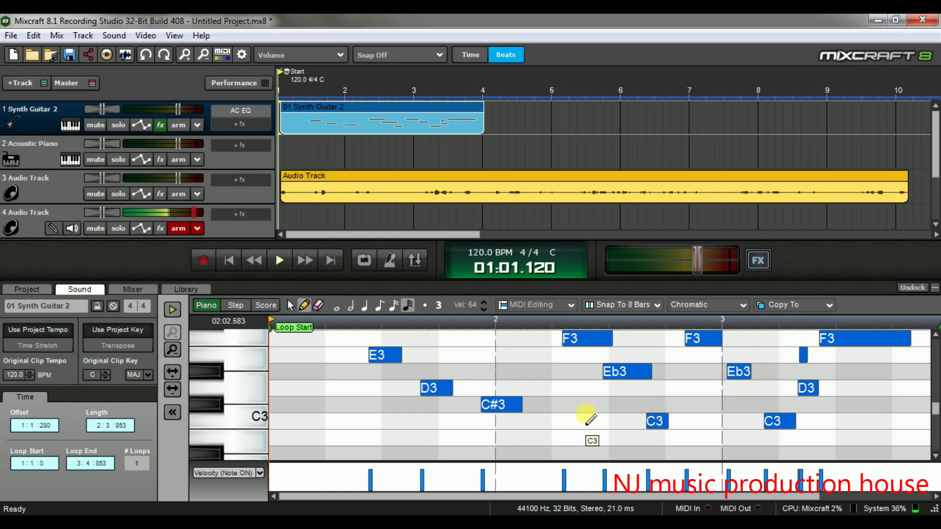
pyautogui.moveTo(935, 409)
pyautogui.mouseDown()
pyautogui.moveTo(935, 399)
pyautogui.moveTo(934, 408)
pyautogui.mouseUp()
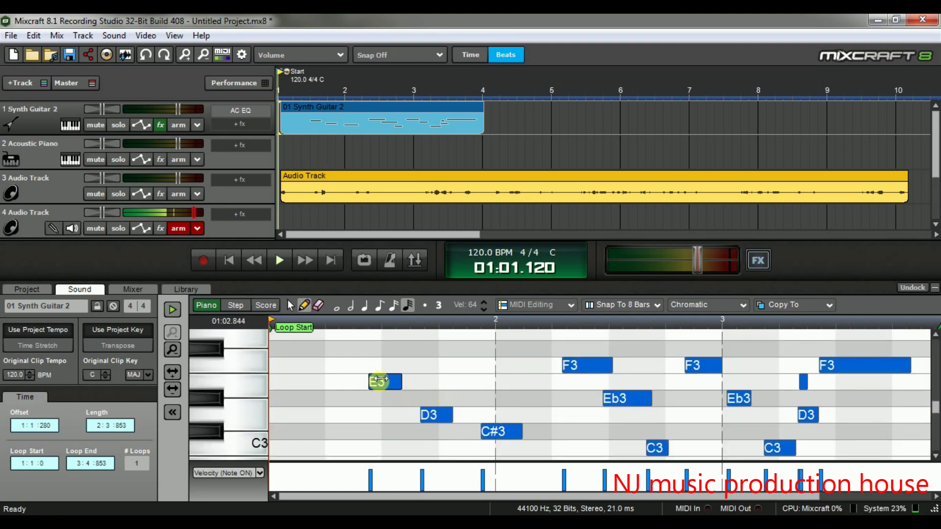
pyautogui.moveTo(386, 380)
pyautogui.mouseDown()
pyautogui.moveTo(390, 351)
pyautogui.moveTo(390, 418)
pyautogui.moveTo(400, 378)
pyautogui.moveTo(401, 410)
pyautogui.mouseUp()
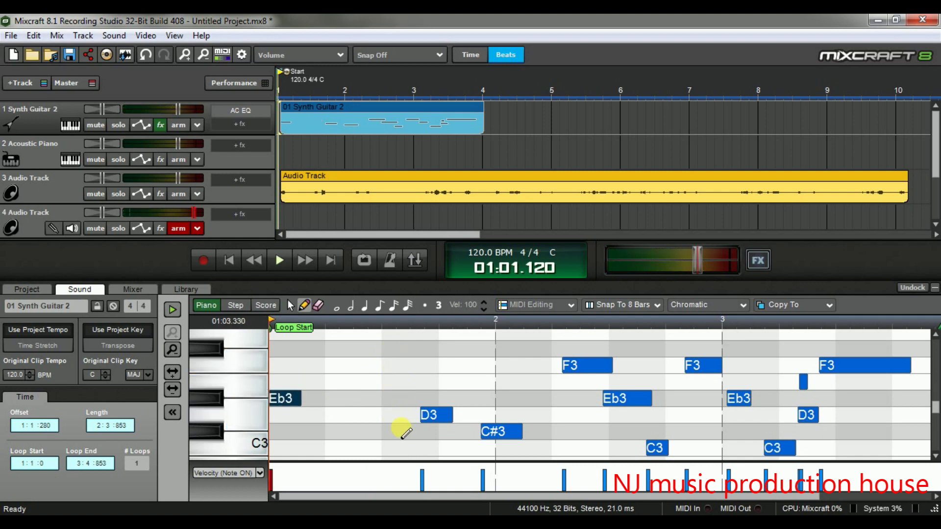
# In the clip's step editor, shift the opening Eb3 note to about bar 1.3 and add D3, Eb3, Eb3, E3 and D3 notes after it.
pyautogui.click(236, 302)
pyautogui.moveTo(294, 350); pyautogui.dragTo(346, 352)
pyautogui.click(358, 378)
pyautogui.click(399, 351)
pyautogui.click(441, 350)
pyautogui.click(482, 391)
pyautogui.click(519, 379)
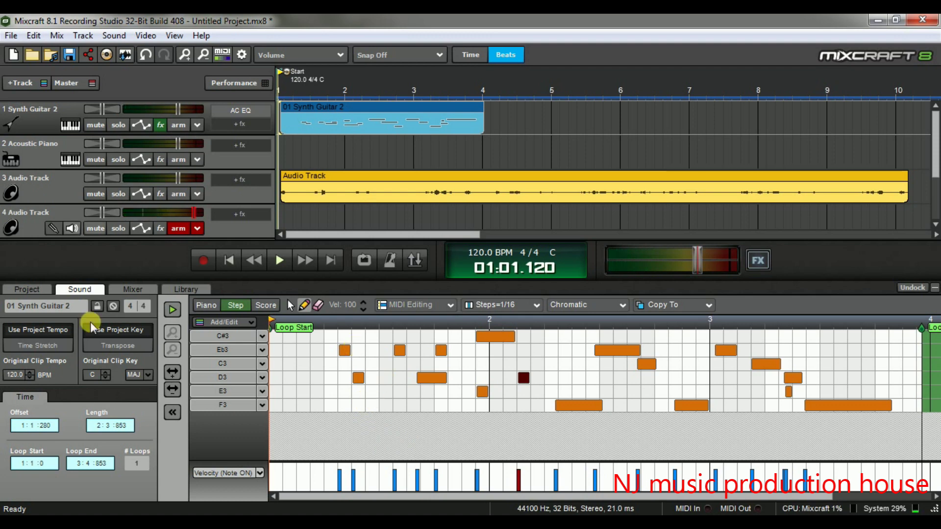
# Browse the Synth Guitar 2 track's instrument presets in the Synth - Bass category and leave the instrument selection.
pyautogui.click(75, 128)
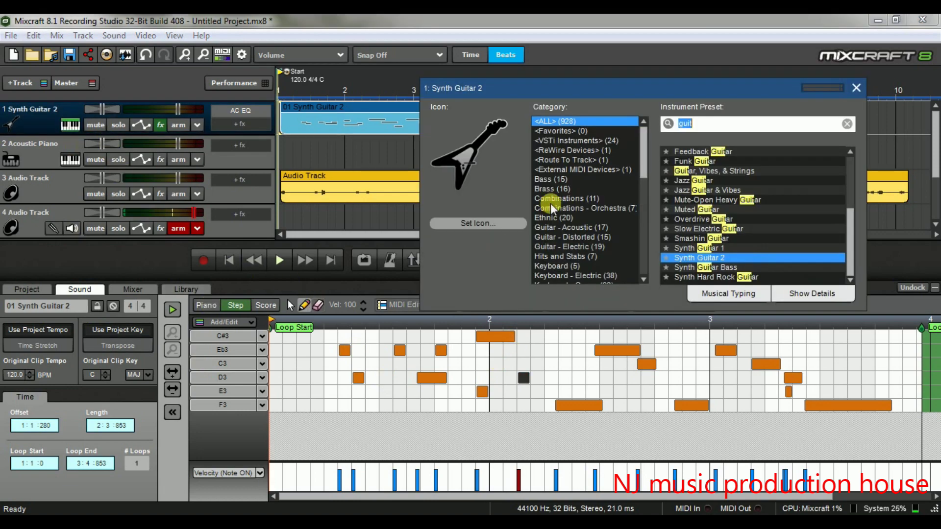
pyautogui.scroll(-5, 632, 177)
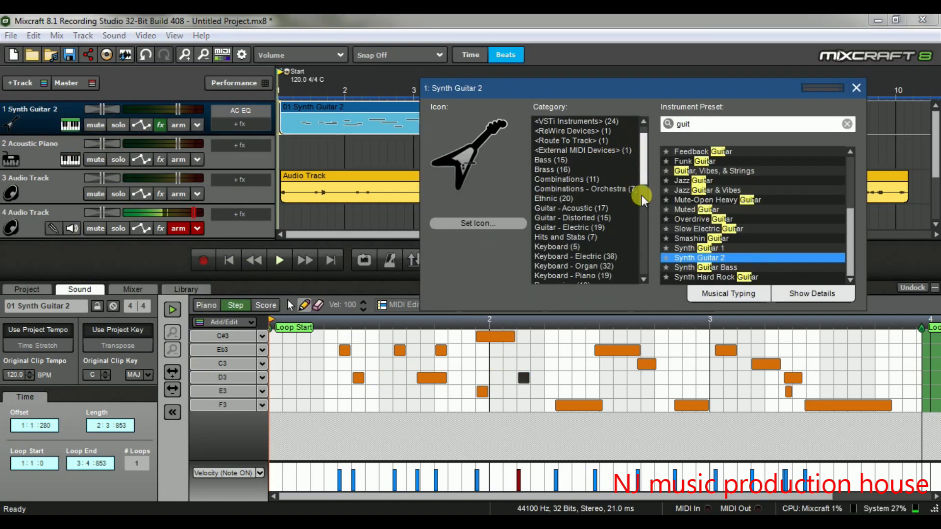
pyautogui.click(599, 219)
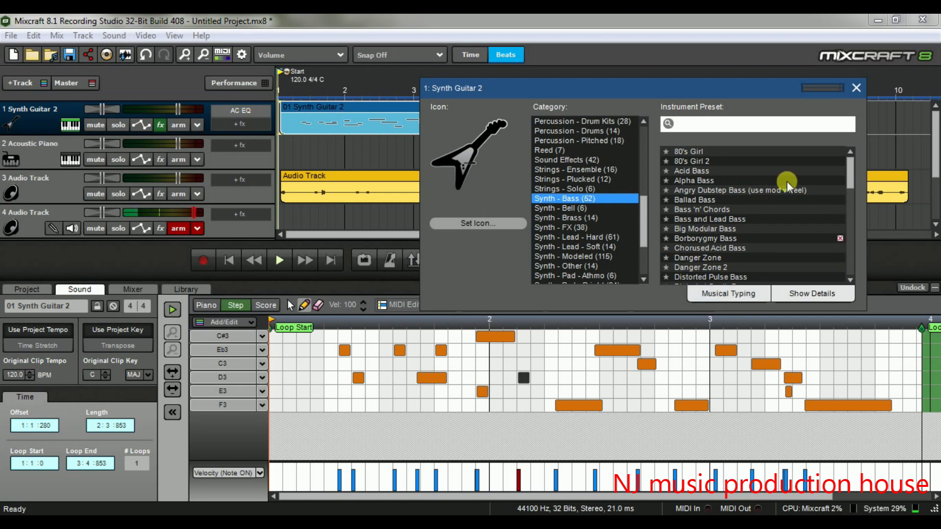
pyautogui.click(856, 87)
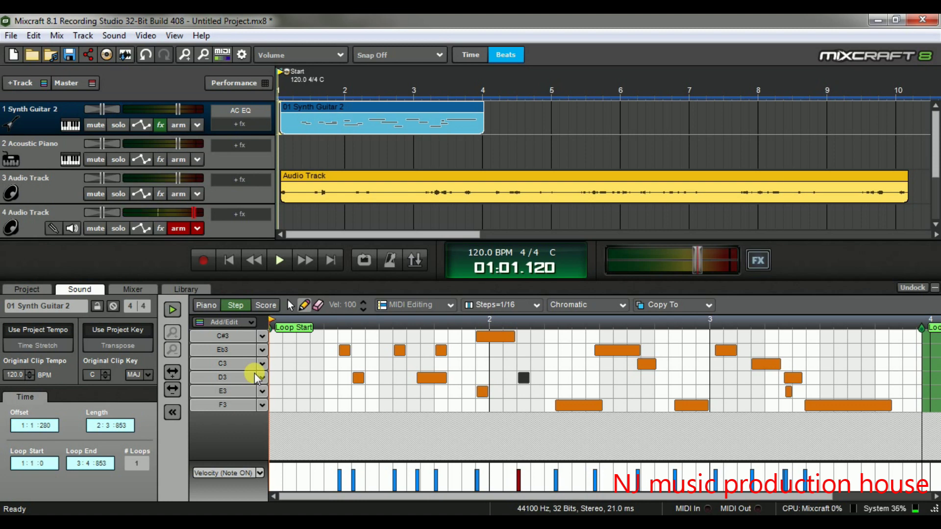
# Open the track 3 audio clip in the sound editor, mute Synth Guitar 2 and play the clip's first bar from the start.
pyautogui.click(345, 173)
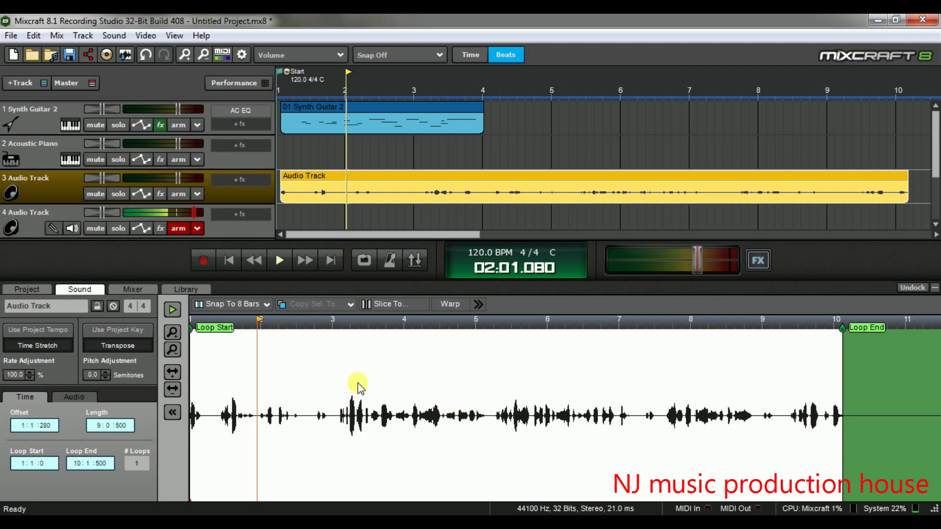
pyautogui.click(95, 125)
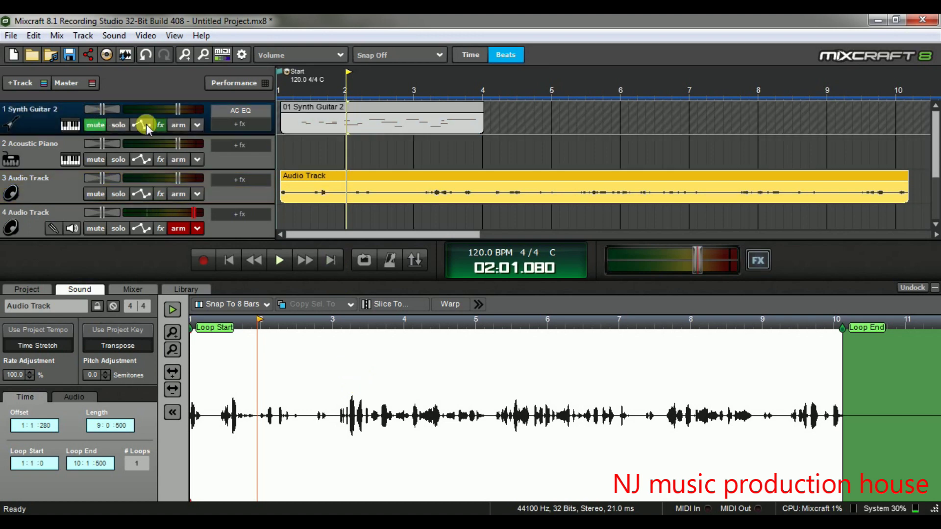
pyautogui.click(283, 81)
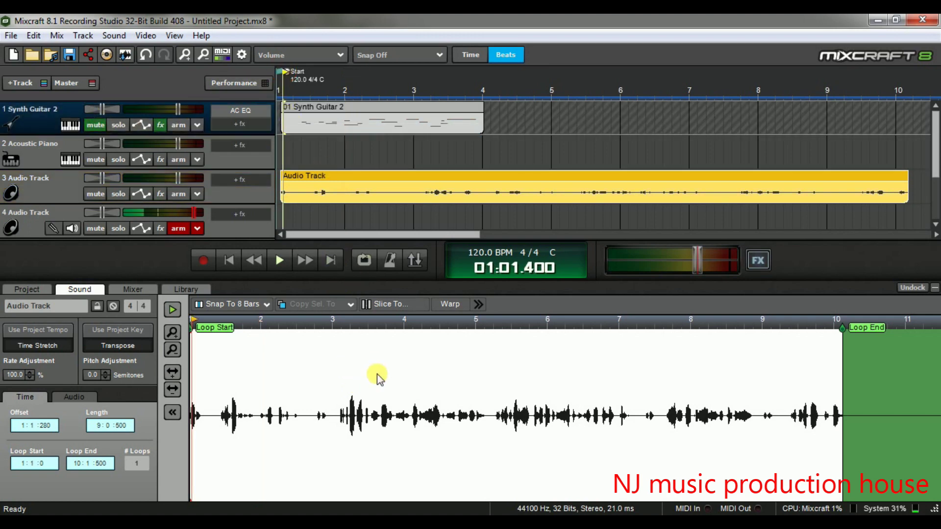
pyautogui.press('space')
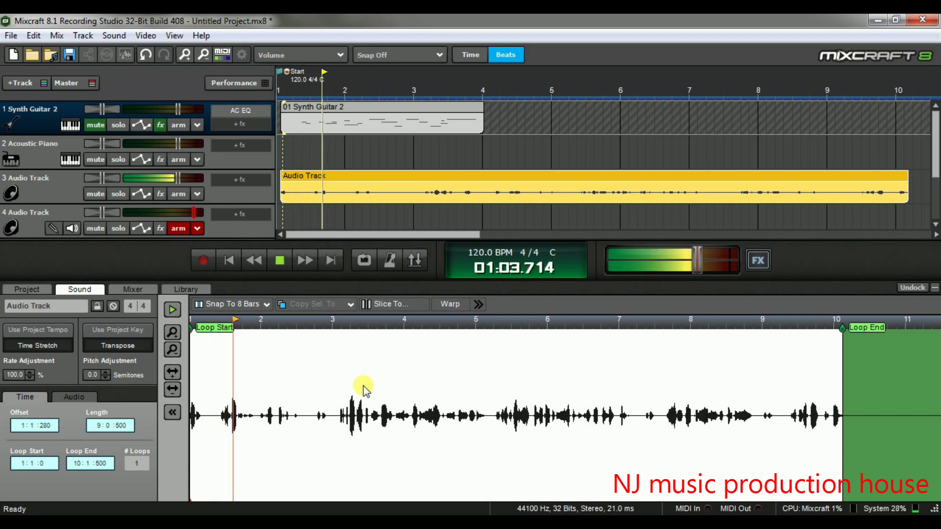
pyautogui.press('space')
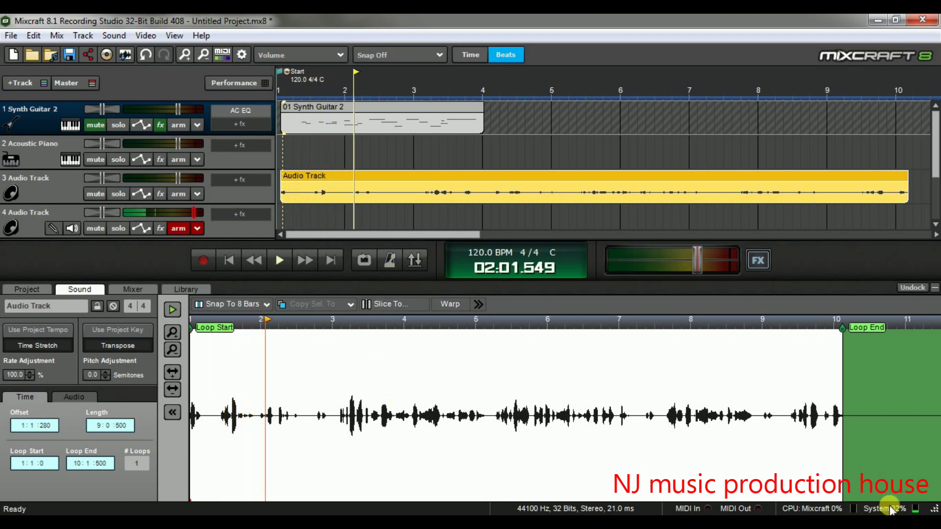
# Raise the computer's speaker volume and play a short stretch of the audio clip in bar 2.
pyautogui.moveTo(863, 438); pyautogui.dragTo(868, 386)
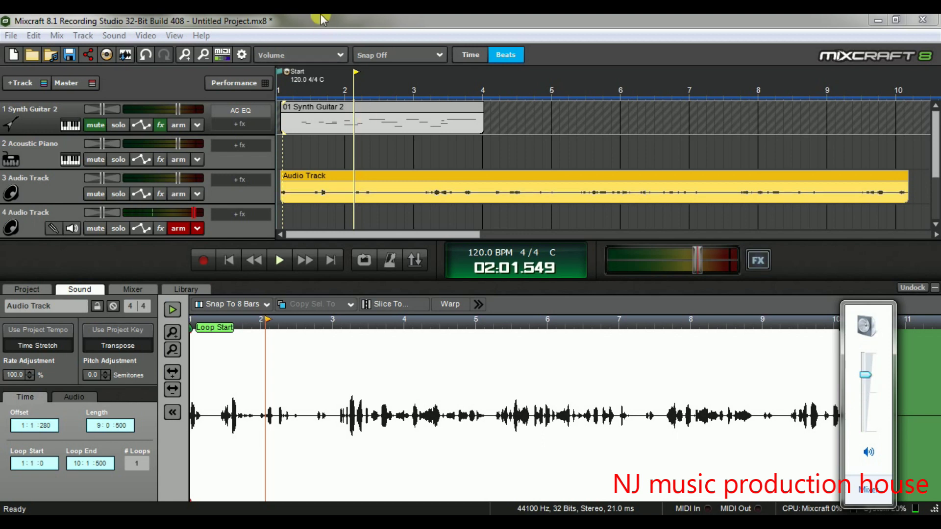
pyautogui.press('Escape')
pyautogui.press('space')
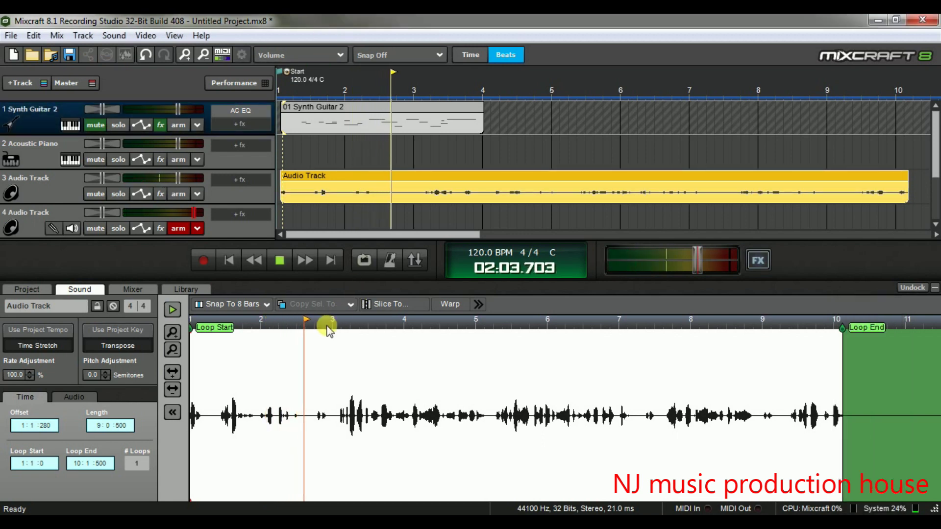
pyautogui.press('space')
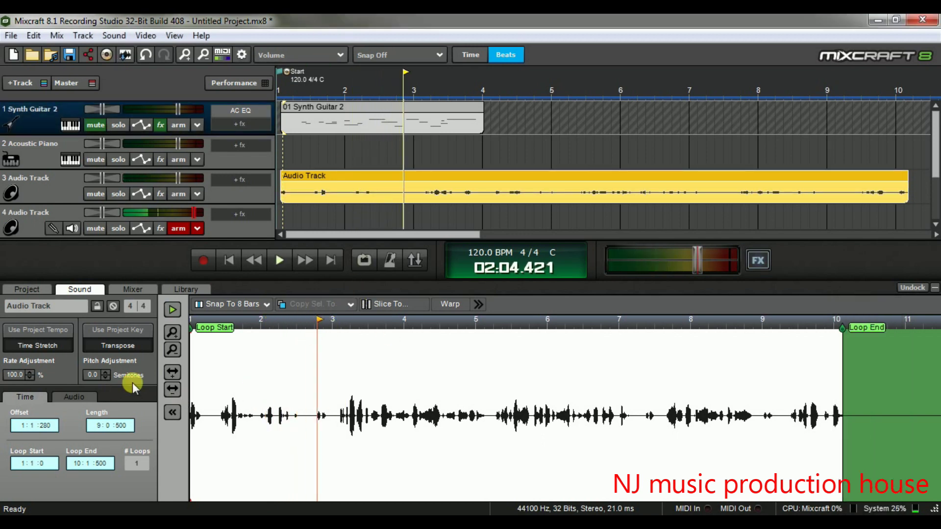
# Show the clip's audio properties, set its noise reduction to 40% during playback, and keep listening through bar 5.
pyautogui.click(76, 397)
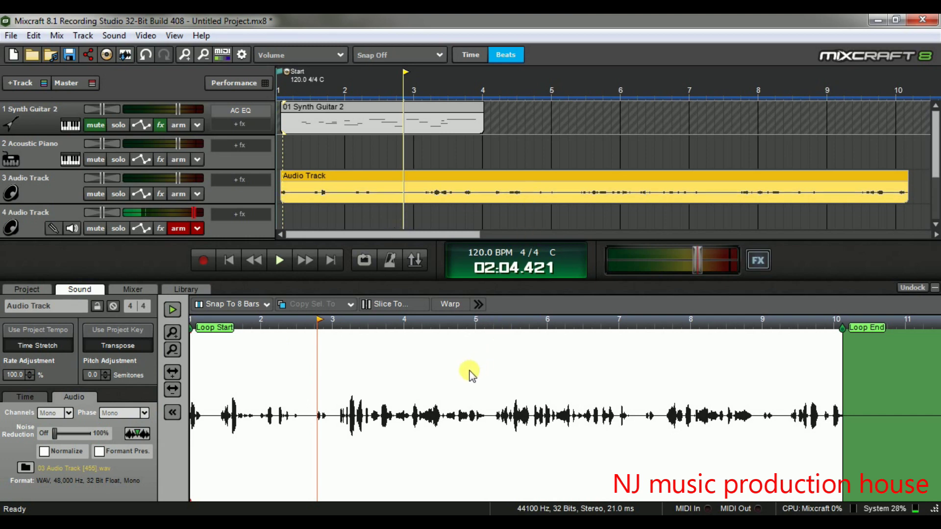
pyautogui.press('space')
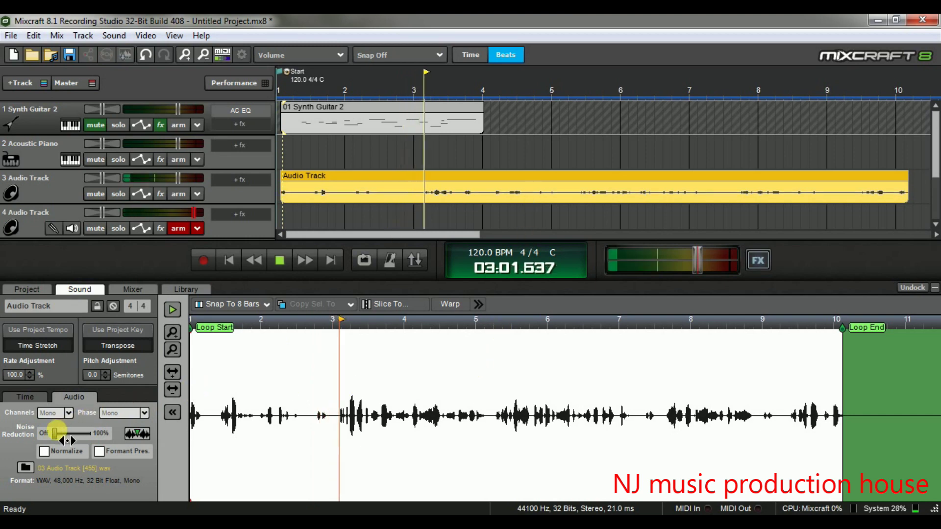
pyautogui.moveTo(55, 432); pyautogui.dragTo(68, 432)
pyautogui.press('space')
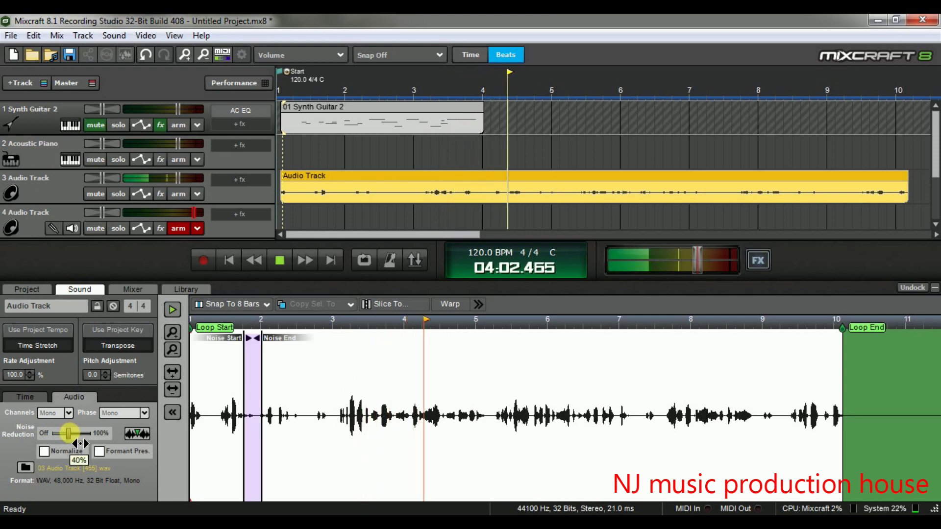
pyautogui.press('space')
pyautogui.press('space')
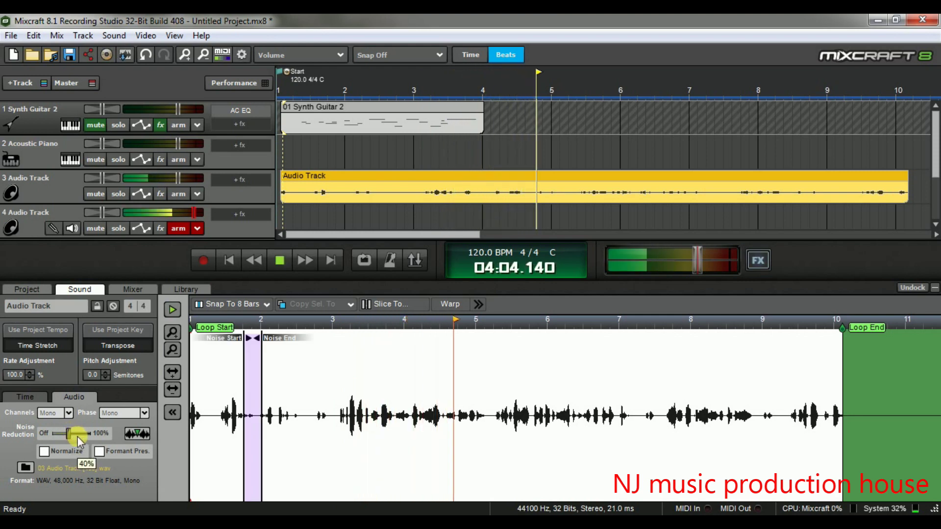
pyautogui.moveTo(80, 439)
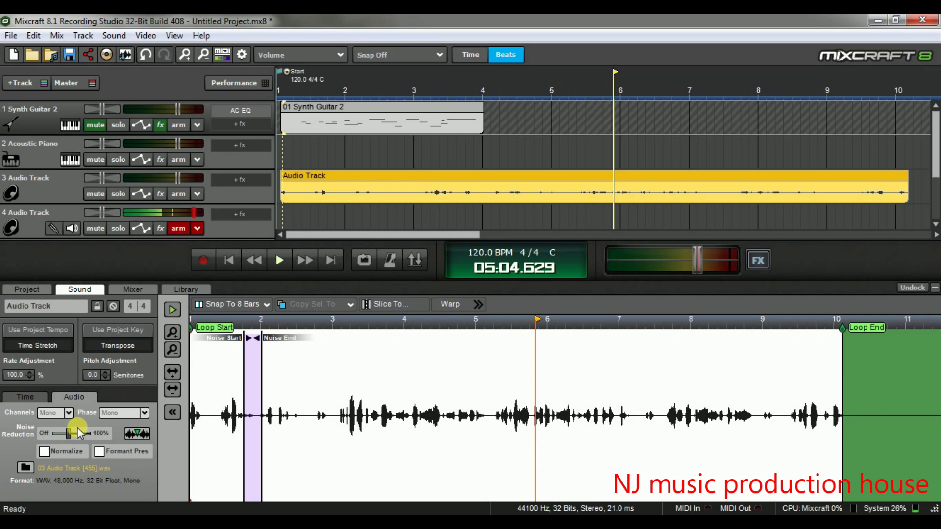
# Reduce the clip's noise reduction below 40% and play the clip from bar 5 into bar 8.
pyautogui.moveTo(78, 446)
pyautogui.mouseDown()
pyautogui.moveTo(64, 442)
pyautogui.moveTo(69, 448)
pyautogui.mouseUp()
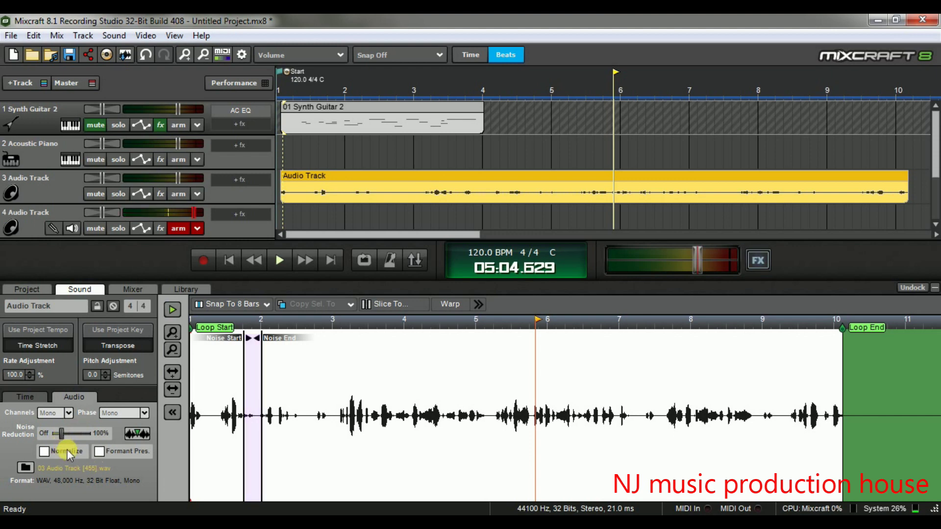
pyautogui.press('space')
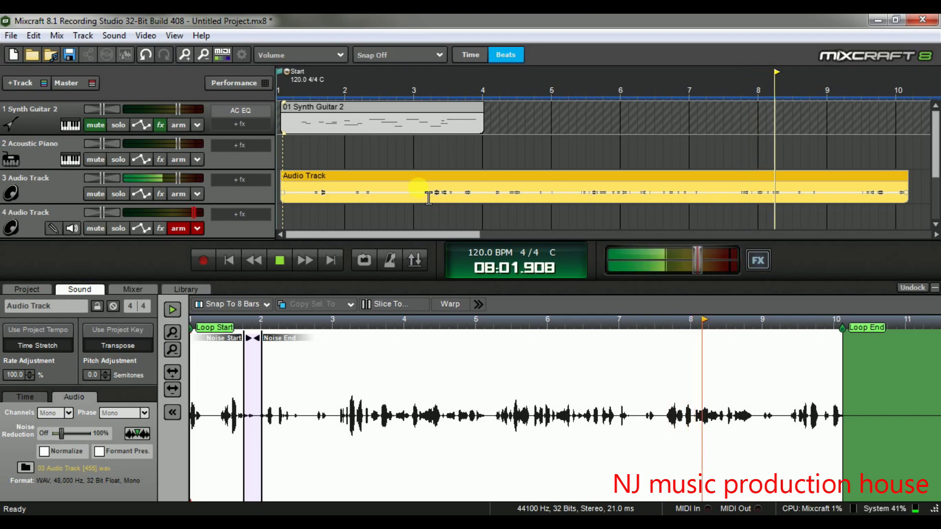
pyautogui.press('space')
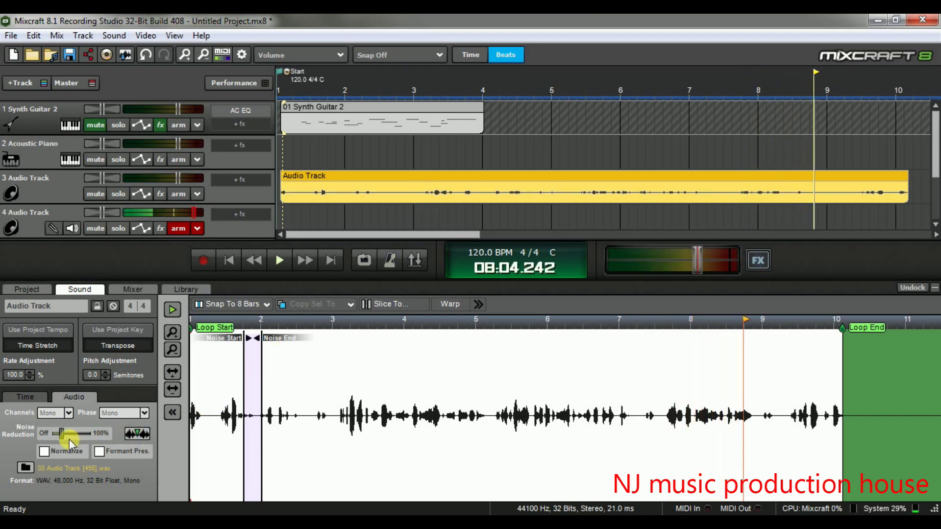
pyautogui.moveTo(69, 439)
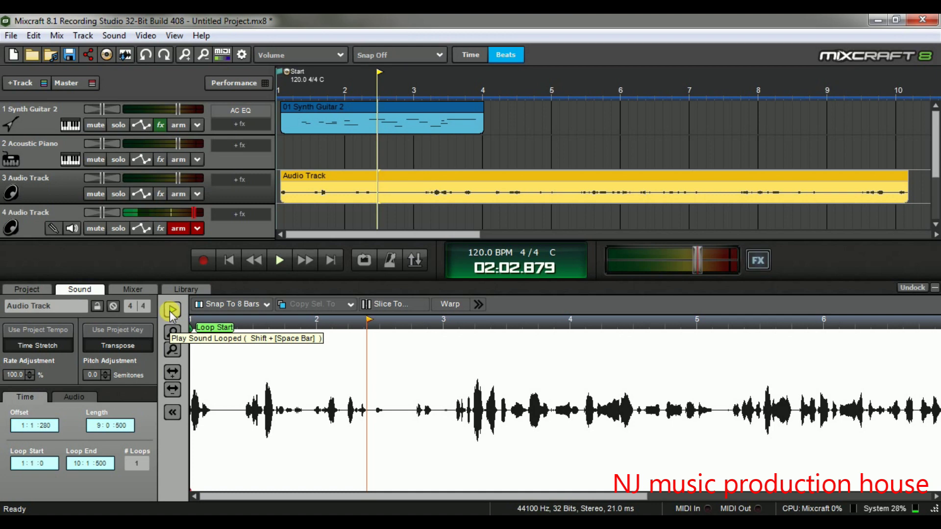
# Start and stop looped playback of the clip, and examine its waveform at larger and smaller display heights.
pyautogui.click(171, 310)
pyautogui.click(171, 313)
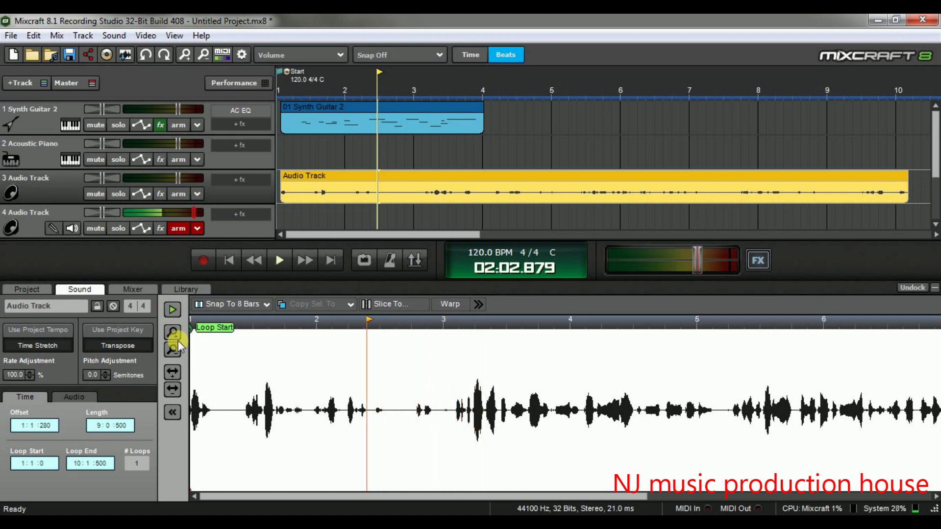
pyautogui.click(175, 334)
pyautogui.click(175, 334)
pyautogui.click(174, 334)
pyautogui.click(174, 334)
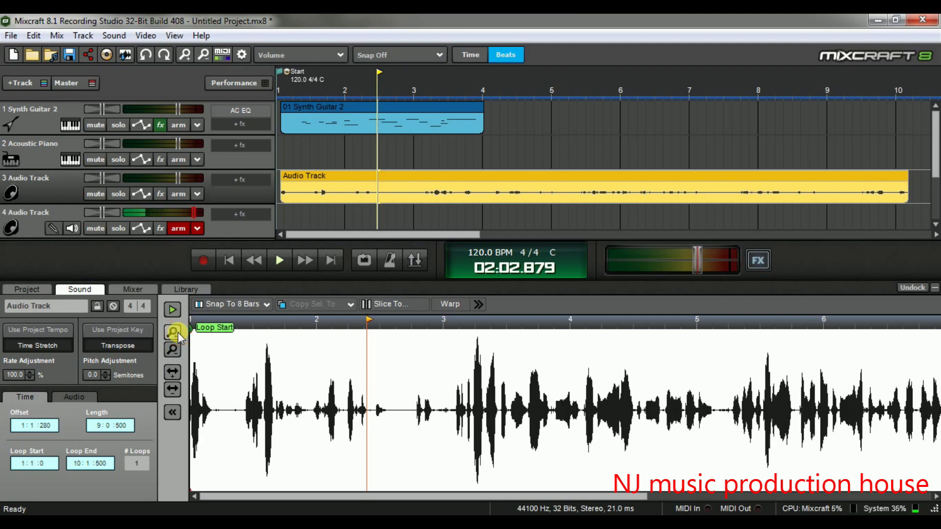
pyautogui.click(177, 353)
pyautogui.click(178, 353)
pyautogui.click(177, 353)
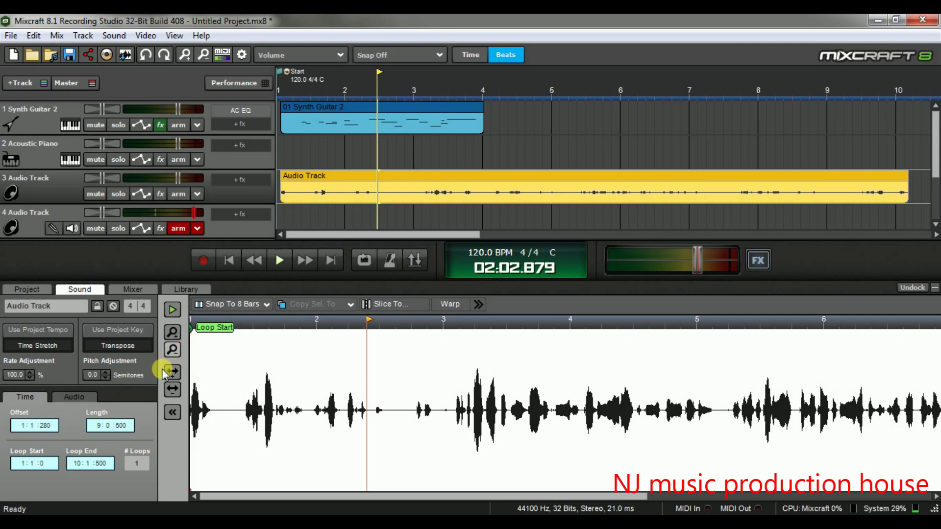
# Examine the waveform at closer and wider time scales, and temporarily hide the clip's properties beside it.
pyautogui.click(171, 373)
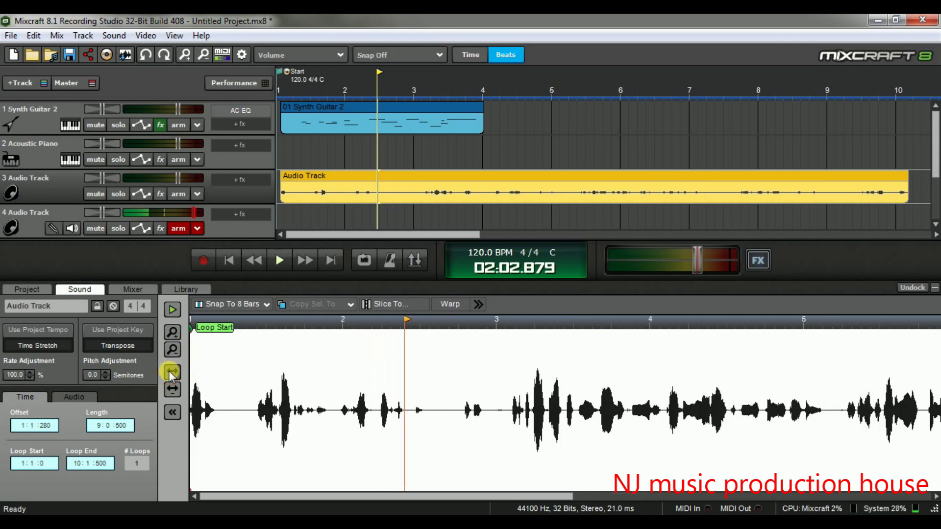
pyautogui.click(171, 373)
pyautogui.click(172, 373)
pyautogui.click(172, 373)
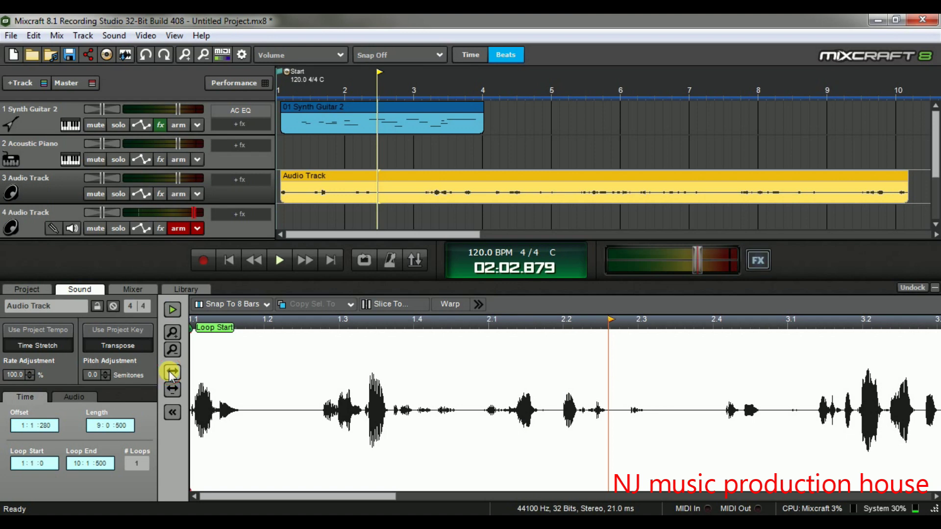
pyautogui.click(171, 374)
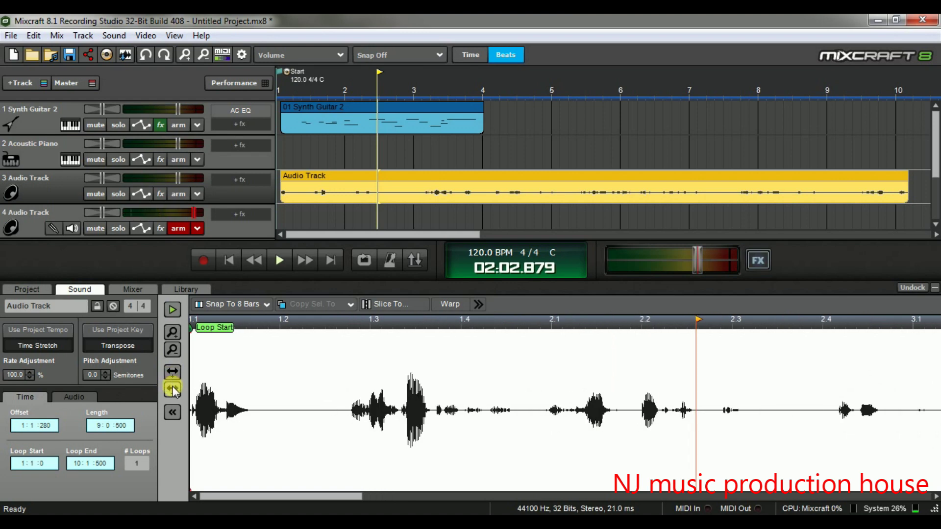
pyautogui.click(173, 390)
pyautogui.click(173, 390)
pyautogui.click(172, 389)
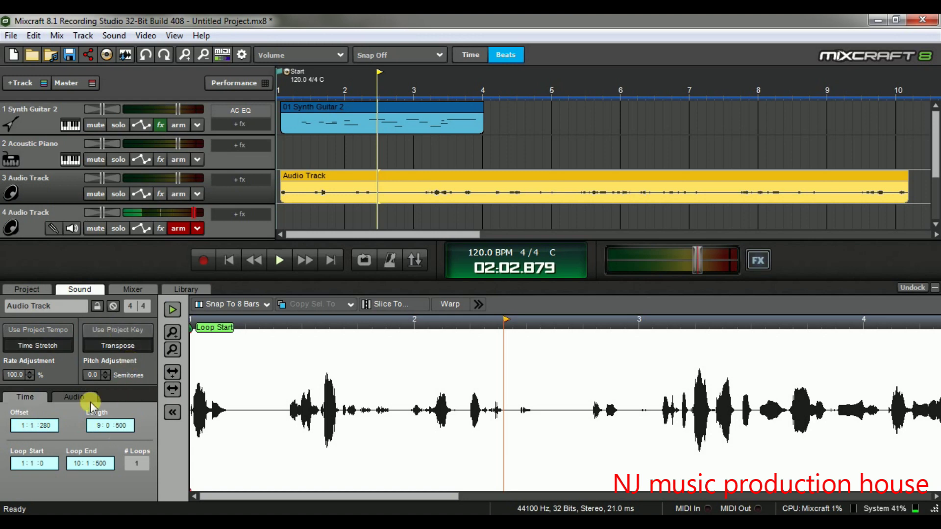
pyautogui.click(172, 412)
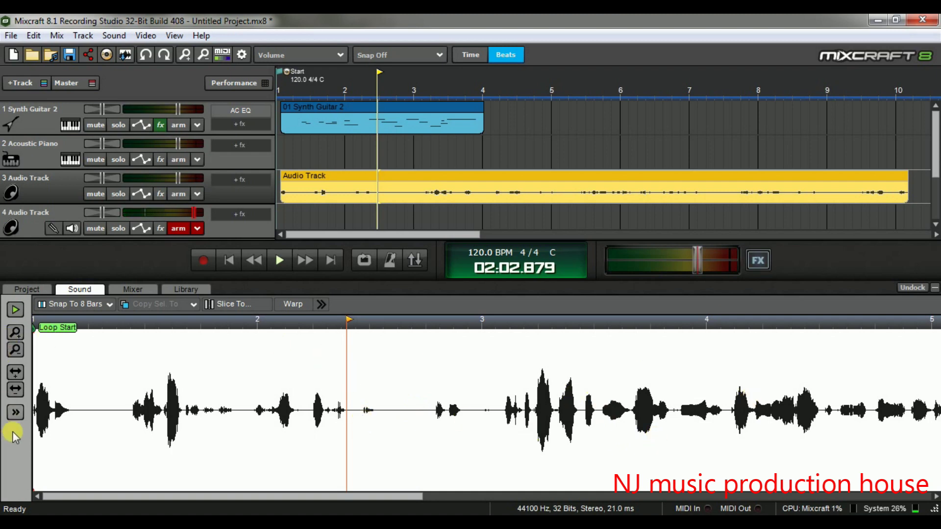
pyautogui.click(15, 414)
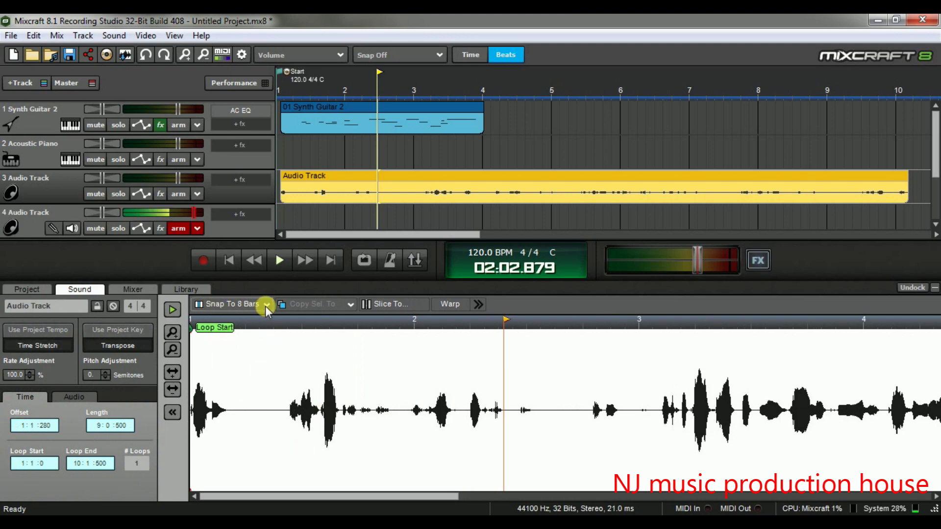
# Return playback to the clip's start, set the sound editor's snap to Grid, and select the loud peak around the middle of bar 1.
pyautogui.press('Home')
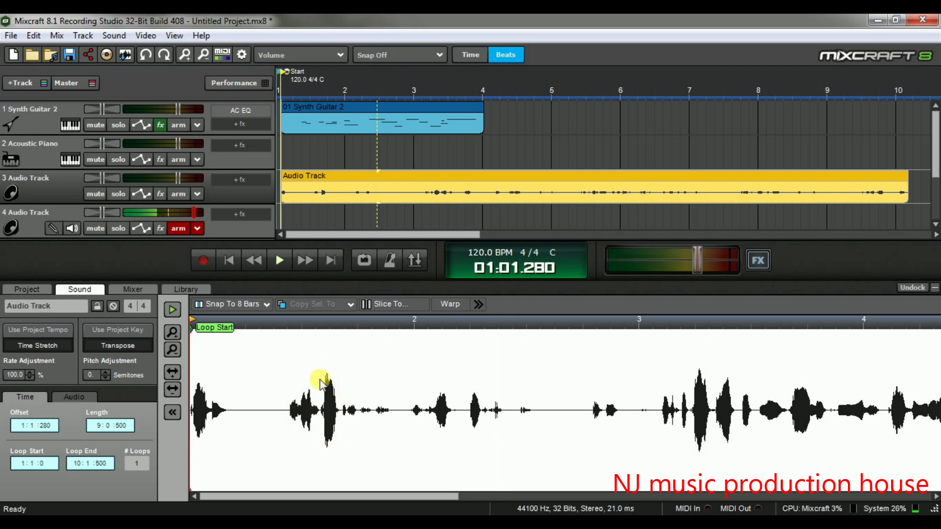
pyautogui.click(266, 306)
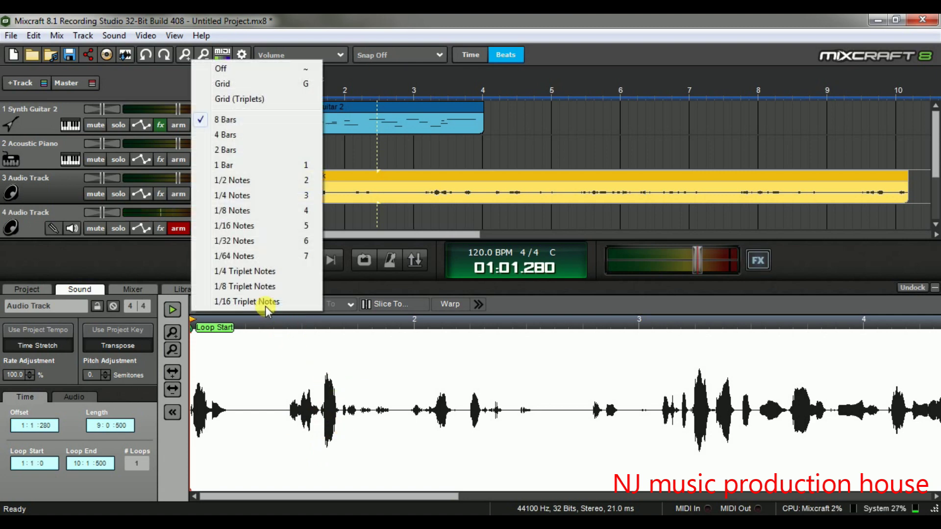
pyautogui.click(237, 84)
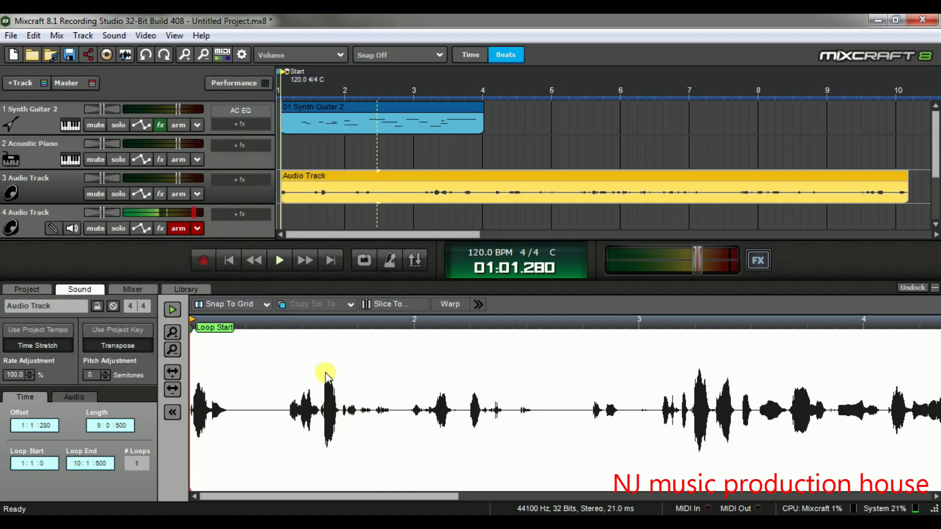
pyautogui.moveTo(325, 399); pyautogui.dragTo(340, 436)
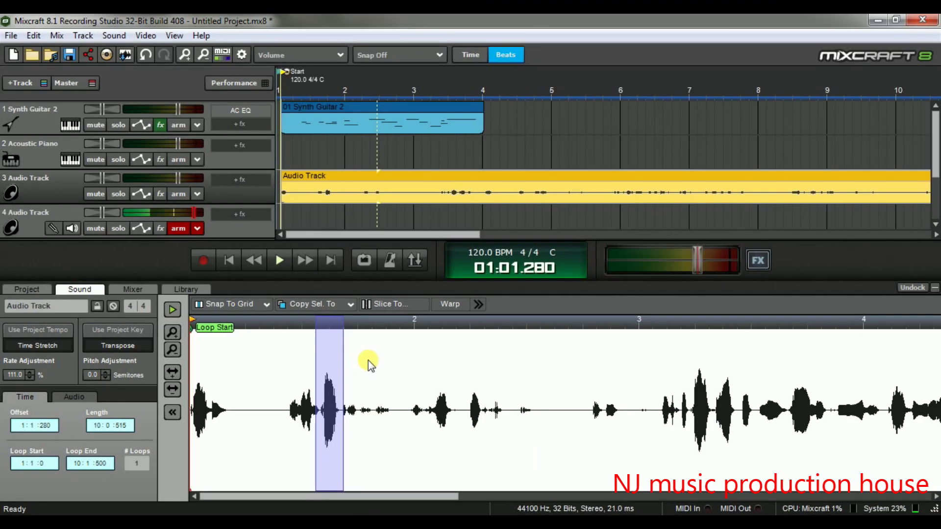
# Set the audio clip's time-stretch rate adjustment to 109.0%.
pyautogui.click(93, 375)
pyautogui.click(19, 374)
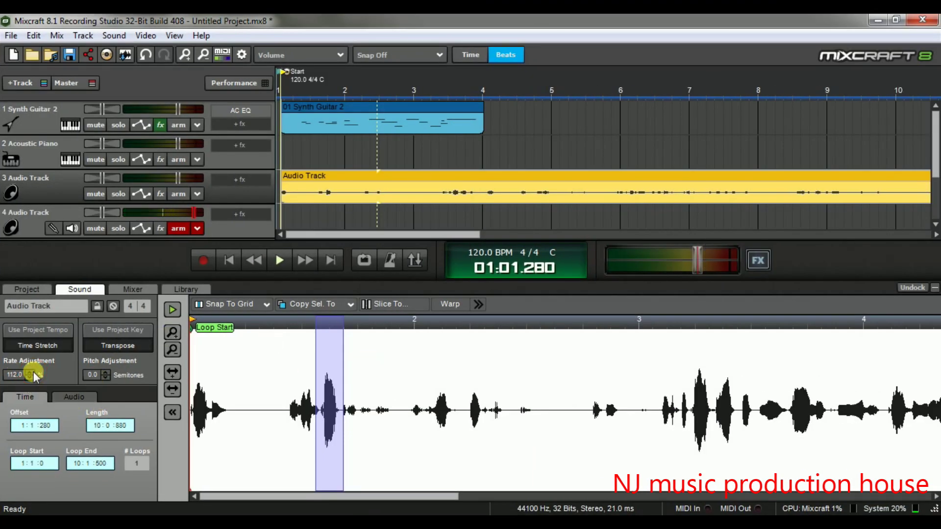
pyautogui.click(29, 378)
pyautogui.click(29, 378)
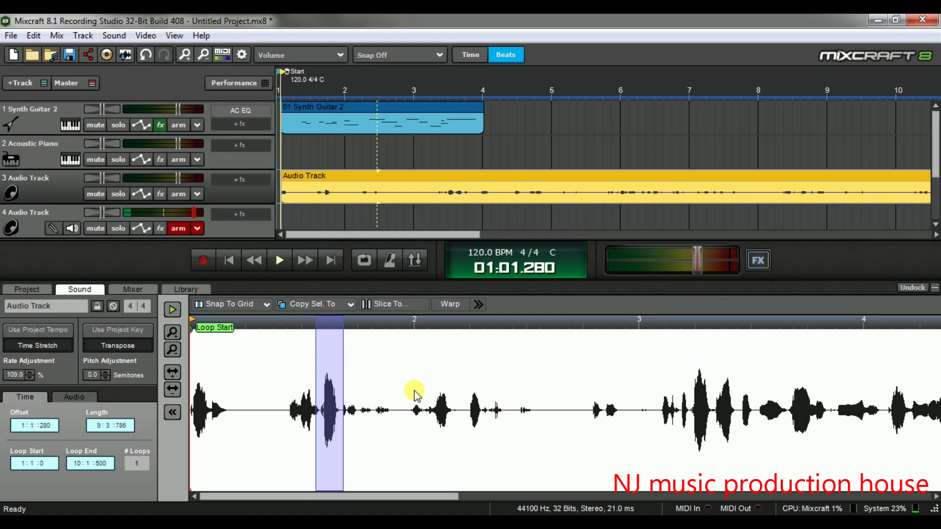
# Display the mixer and try the volume fader on the Synth Guitar 2 channel.
pyautogui.click(135, 290)
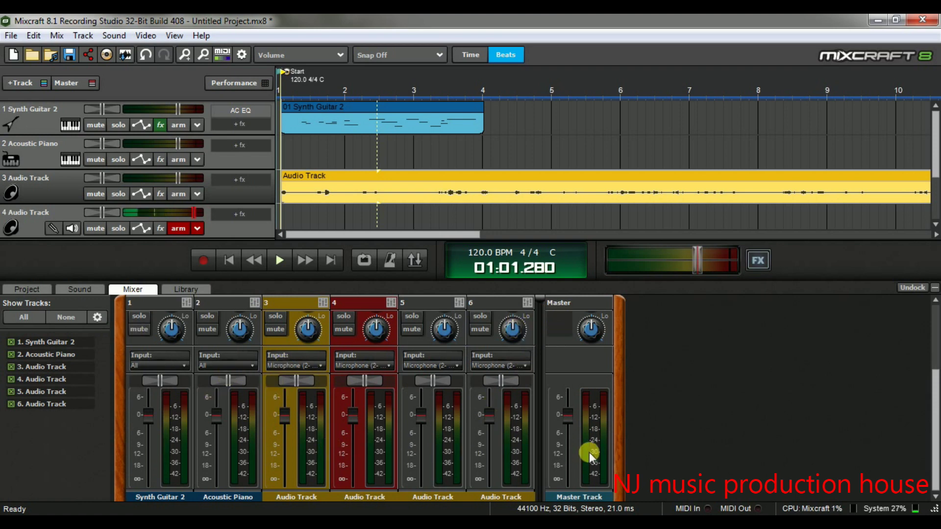
pyautogui.moveTo(934, 364); pyautogui.dragTo(935, 426)
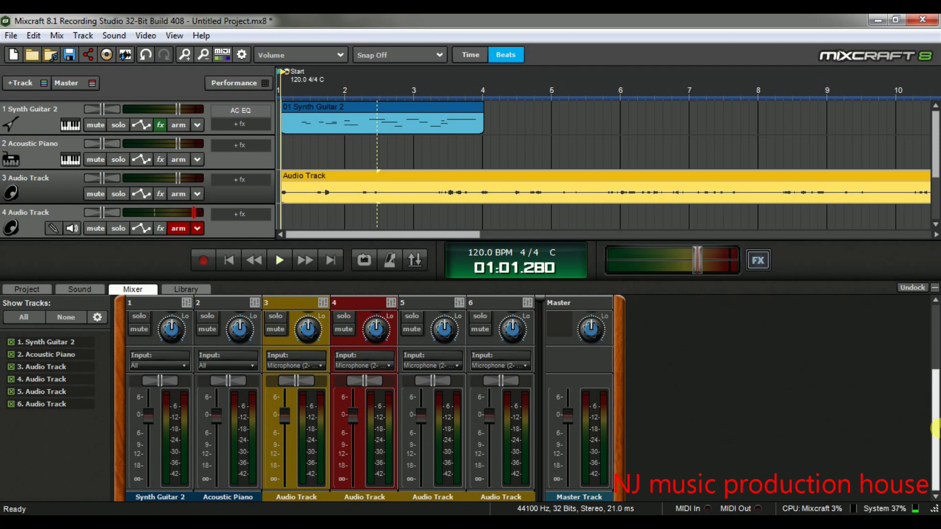
pyautogui.moveTo(933, 387); pyautogui.dragTo(935, 424)
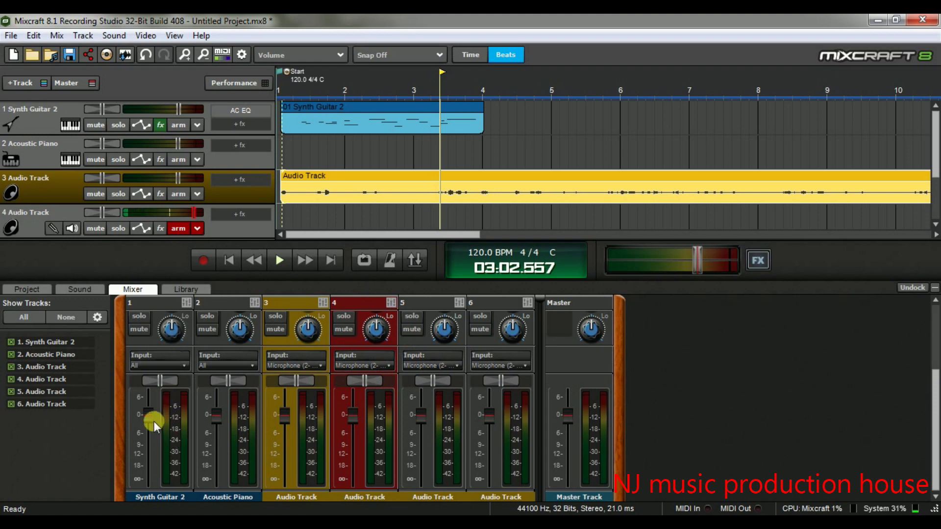
pyautogui.moveTo(151, 417)
pyautogui.mouseDown()
pyautogui.moveTo(150, 461)
pyautogui.moveTo(156, 420)
pyautogui.mouseUp()
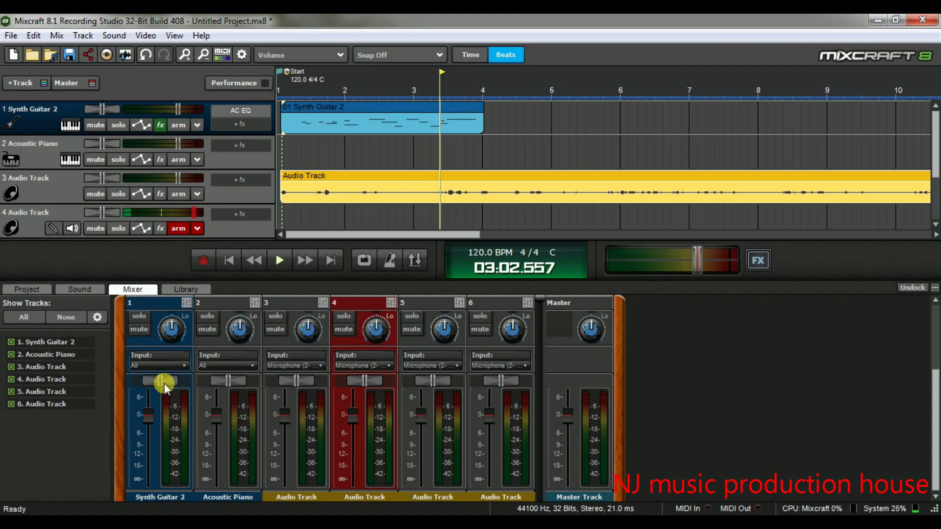
# Solo Synth Guitar 2, play it from bar 1 while sweeping its mixer pan both ways, and return playback to the project start.
pyautogui.click(289, 74)
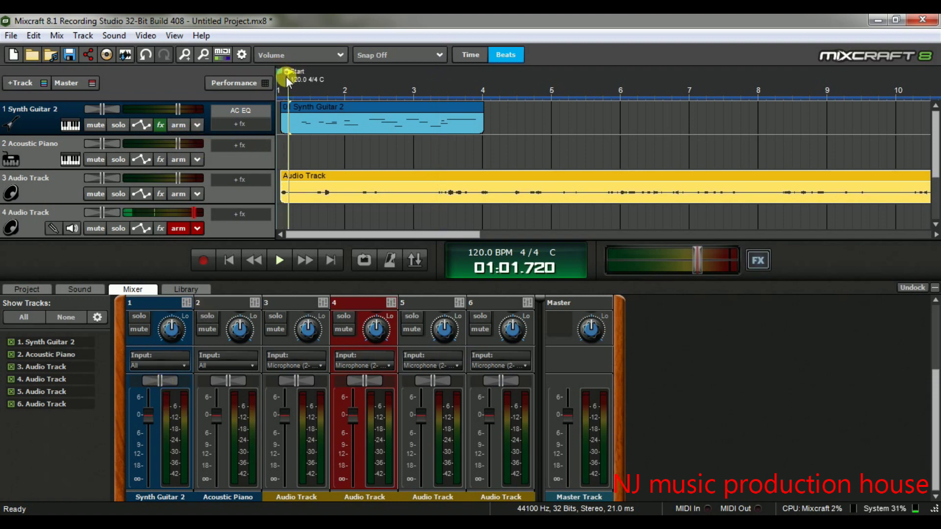
pyautogui.click(119, 125)
pyautogui.press('space')
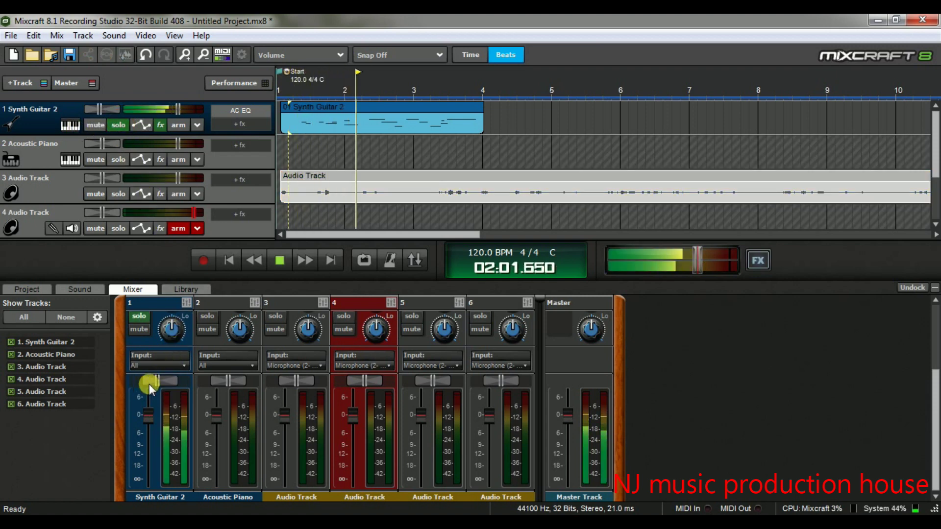
pyautogui.moveTo(154, 380); pyautogui.dragTo(173, 379)
pyautogui.press('space')
pyautogui.click(281, 69)
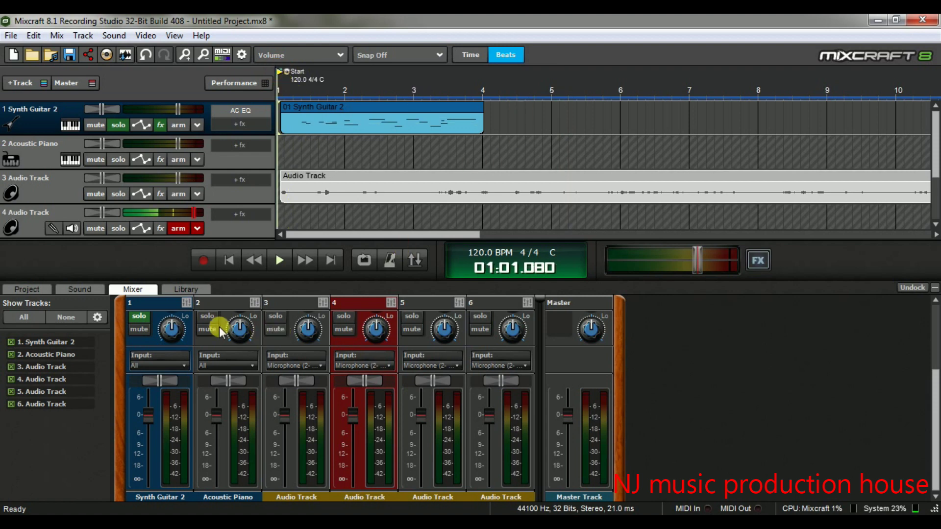
# Lower the high EQ slightly on the Synth Guitar 2 mixer channel and view its instrument preset window.
pyautogui.moveTo(934, 411); pyautogui.dragTo(935, 332)
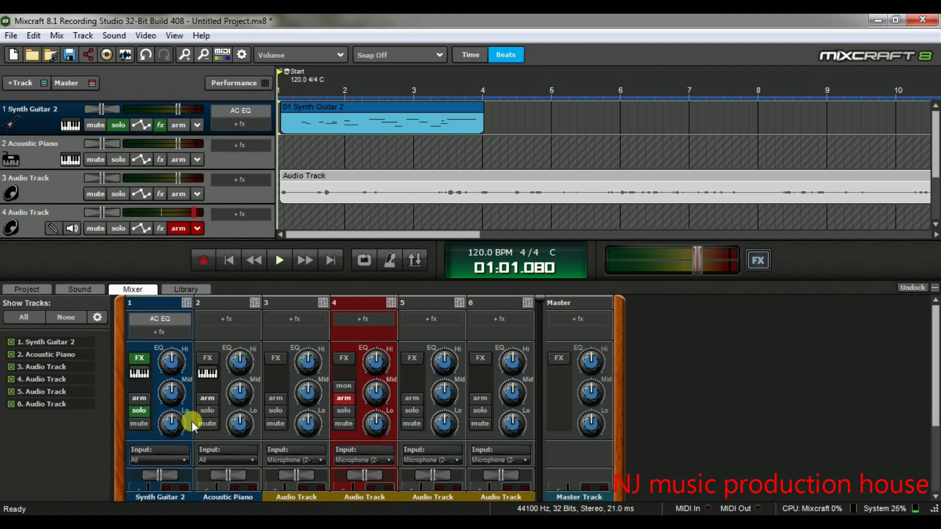
pyautogui.moveTo(189, 371)
pyautogui.moveTo(190, 370)
pyautogui.mouseDown()
pyautogui.moveTo(190, 384)
pyautogui.moveTo(190, 375)
pyautogui.mouseUp()
pyautogui.click(140, 374)
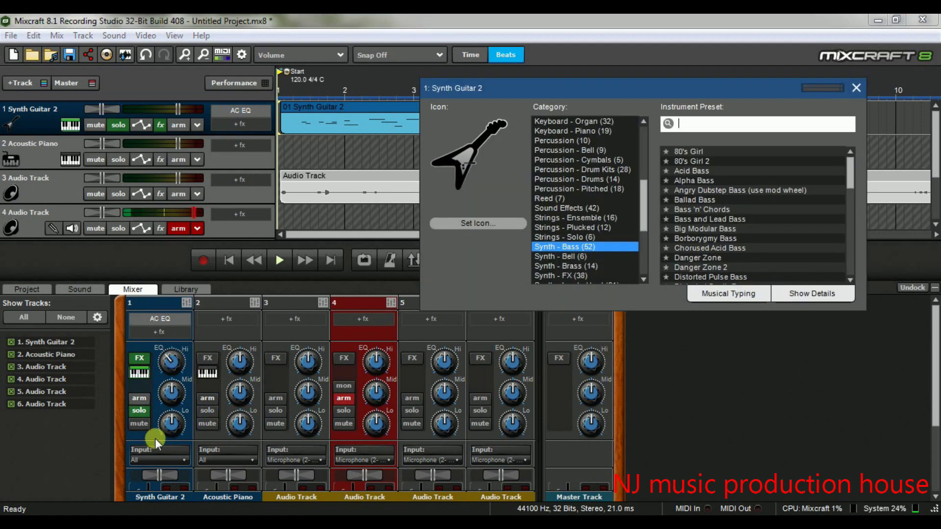
pyautogui.click(856, 88)
pyautogui.moveTo(935, 365); pyautogui.dragTo(935, 416)
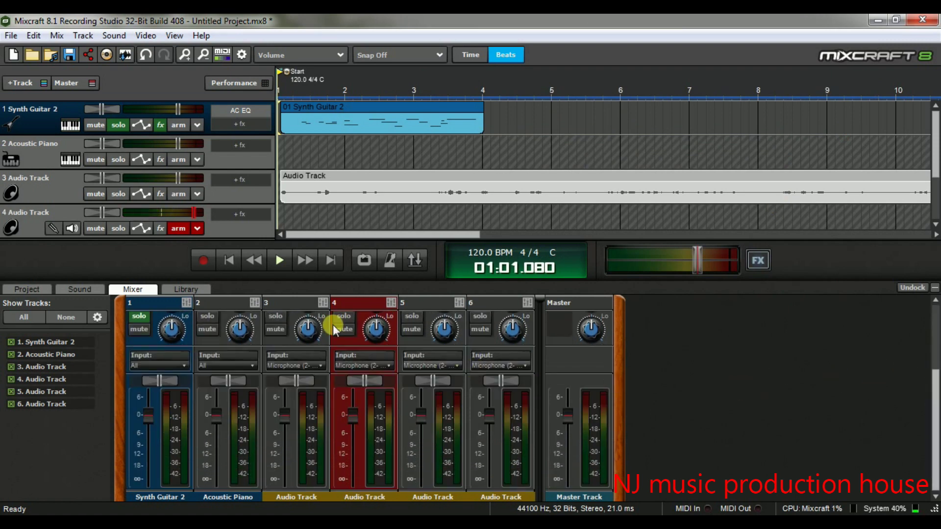
# Browse the effects available for the track 3 audio channel in the mixer without adding one.
pyautogui.moveTo(934, 417); pyautogui.dragTo(934, 352)
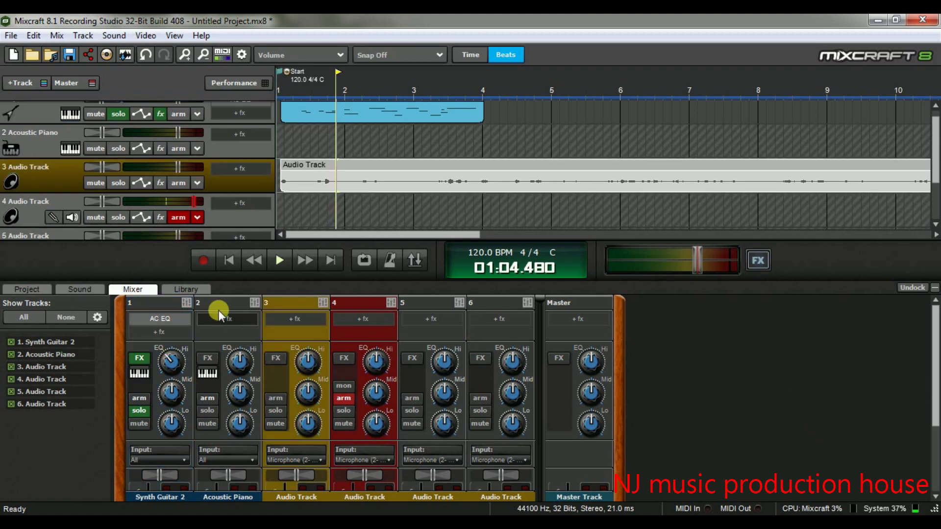
pyautogui.click(300, 317)
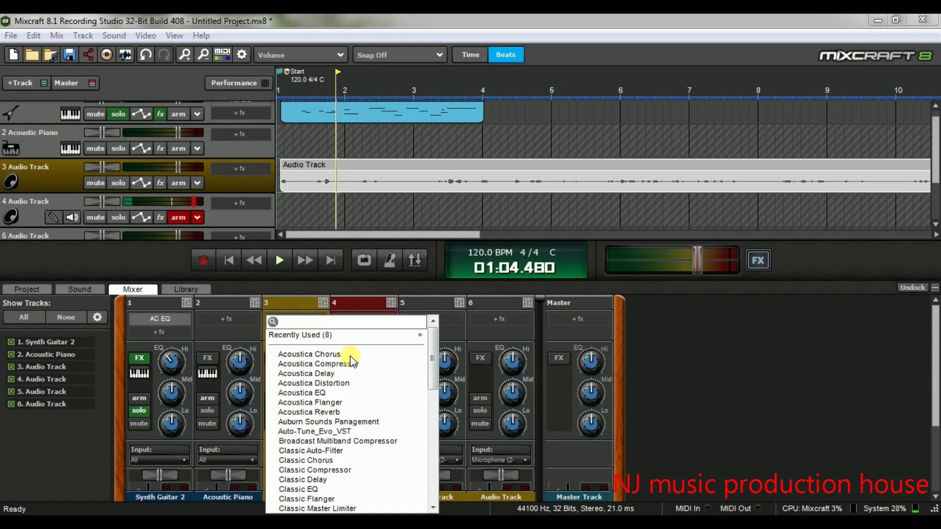
pyautogui.moveTo(431, 369); pyautogui.dragTo(430, 495)
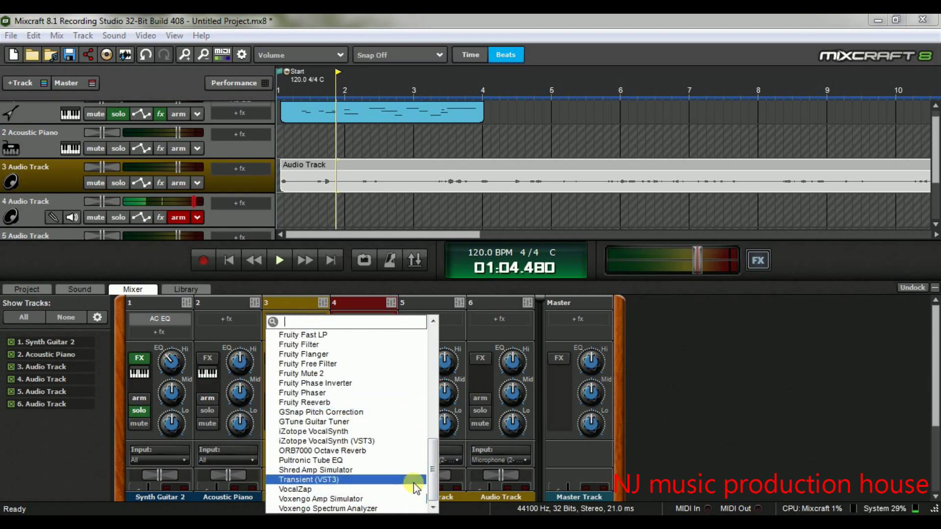
pyautogui.click(811, 387)
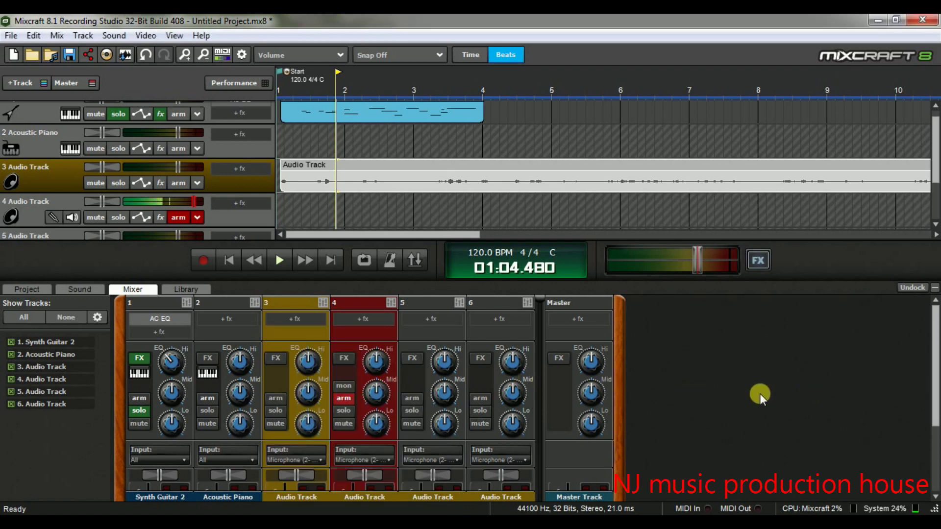
pyautogui.scroll(-3, 936, 353)
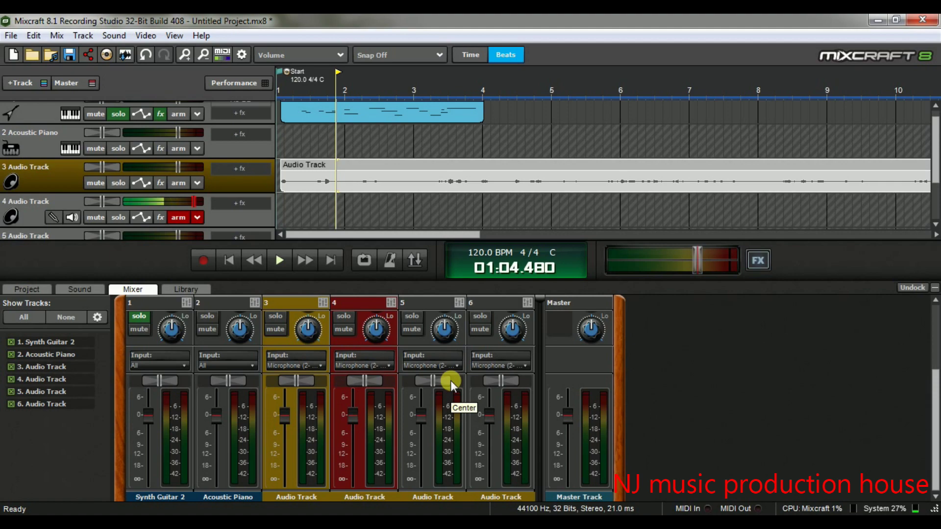
pyautogui.scroll(3, 936, 387)
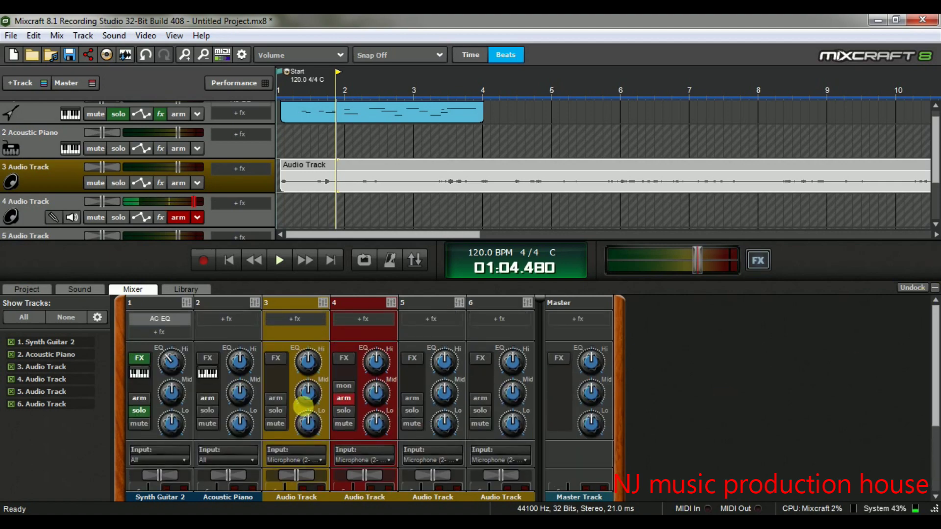
# Review which mixer sections can be shown or reordered in the Mixer Panel Preferences, leaving them as they are.
pyautogui.click(98, 318)
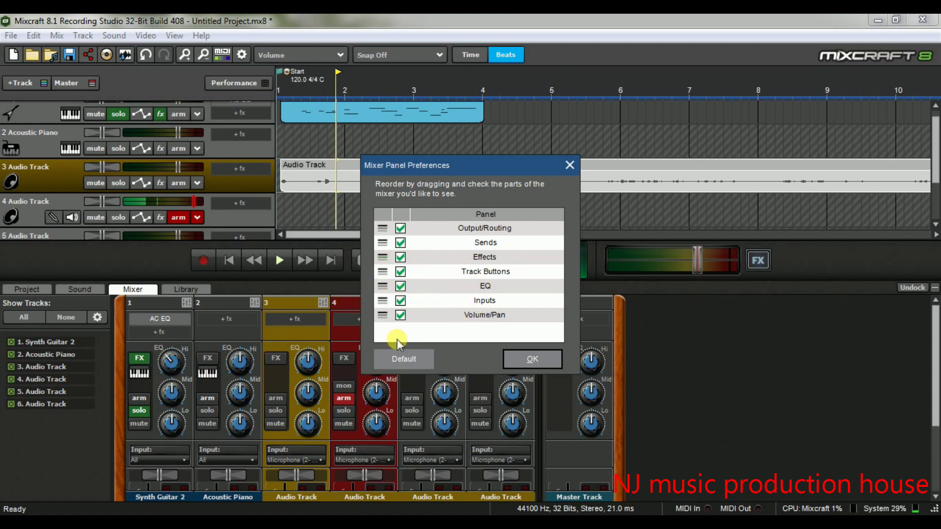
pyautogui.click(570, 166)
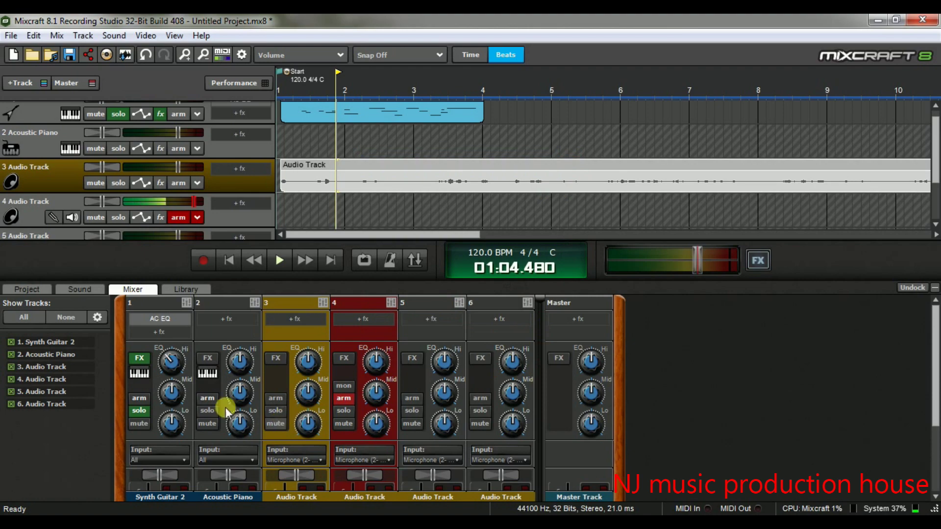
pyautogui.moveTo(934, 370); pyautogui.dragTo(926, 449)
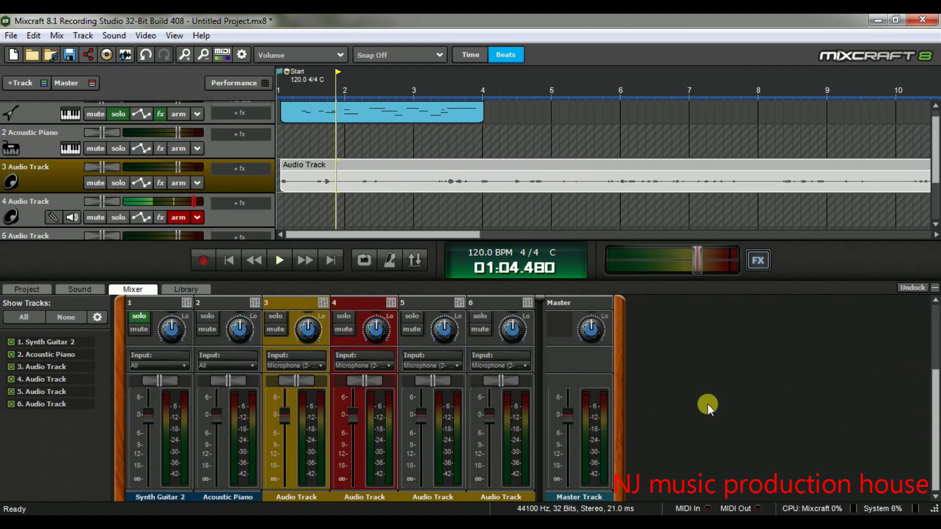
pyautogui.moveTo(934, 392); pyautogui.dragTo(929, 435)
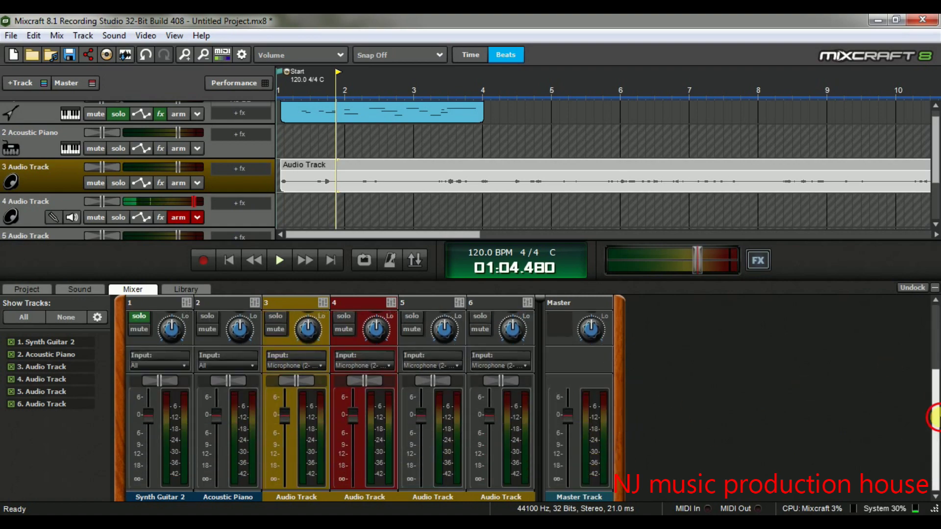
# Examine the effects offered for the Master Track and close its effects window without choosing one.
pyautogui.scroll(5, 578, 421)
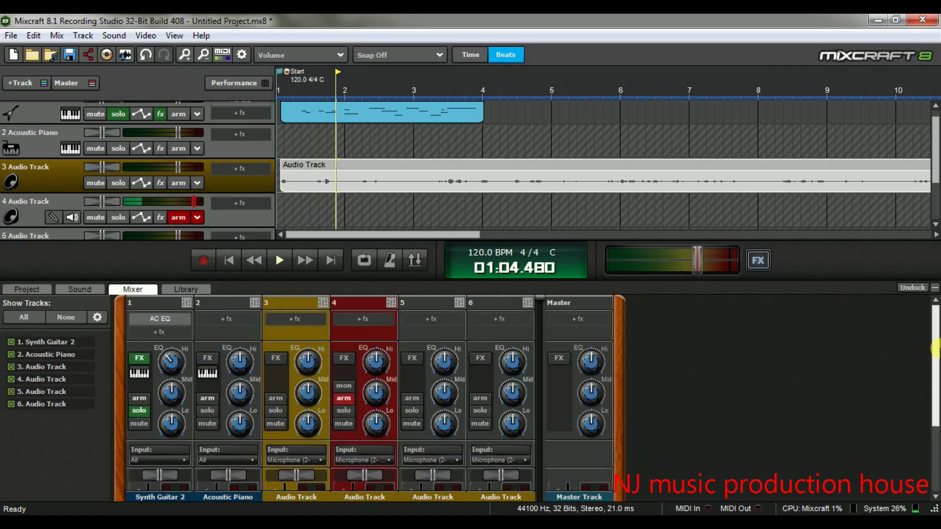
pyautogui.click(561, 361)
pyautogui.moveTo(493, 216)
pyautogui.mouseDown()
pyautogui.moveTo(490, 308)
pyautogui.moveTo(488, 208)
pyautogui.mouseUp()
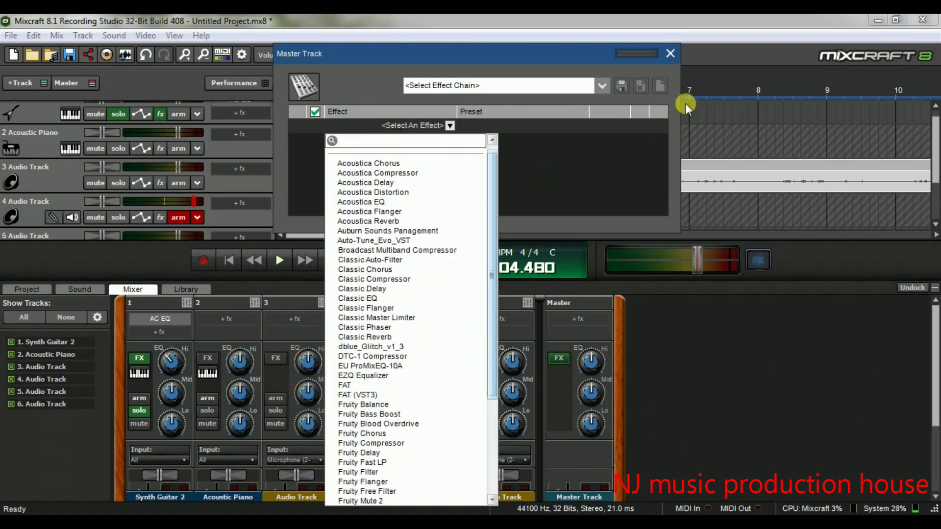
pyautogui.click(669, 61)
pyautogui.click(671, 54)
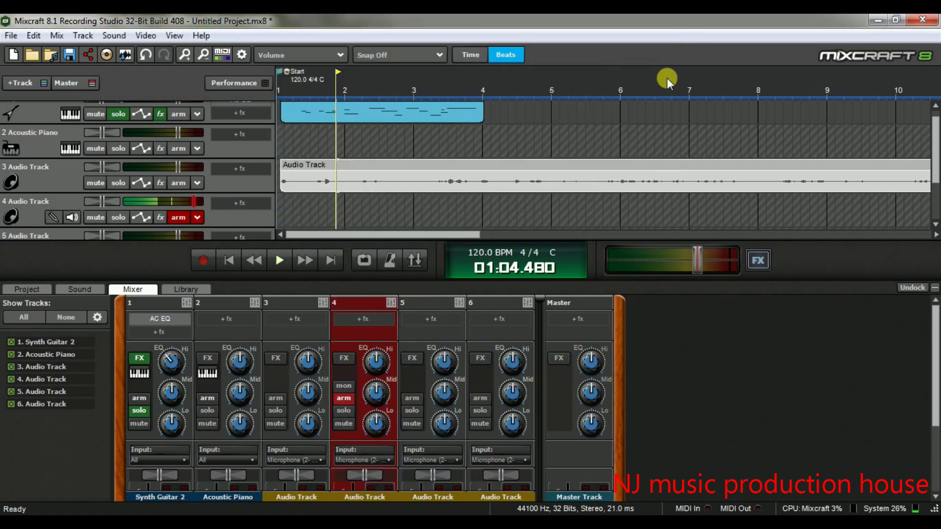
# Display the loop library to look over its list, and place the playhead near the middle of bar 2 on the audio track.
pyautogui.click(191, 287)
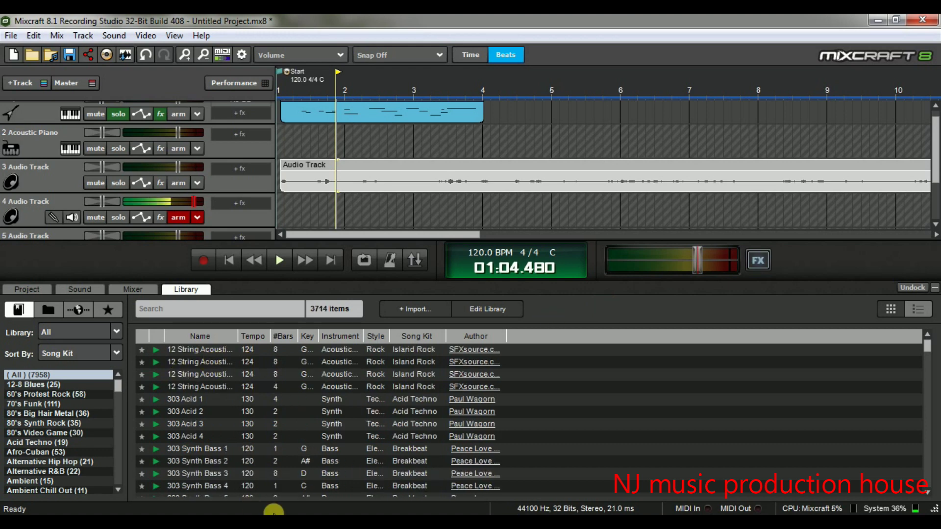
pyautogui.moveTo(926, 342); pyautogui.dragTo(924, 311)
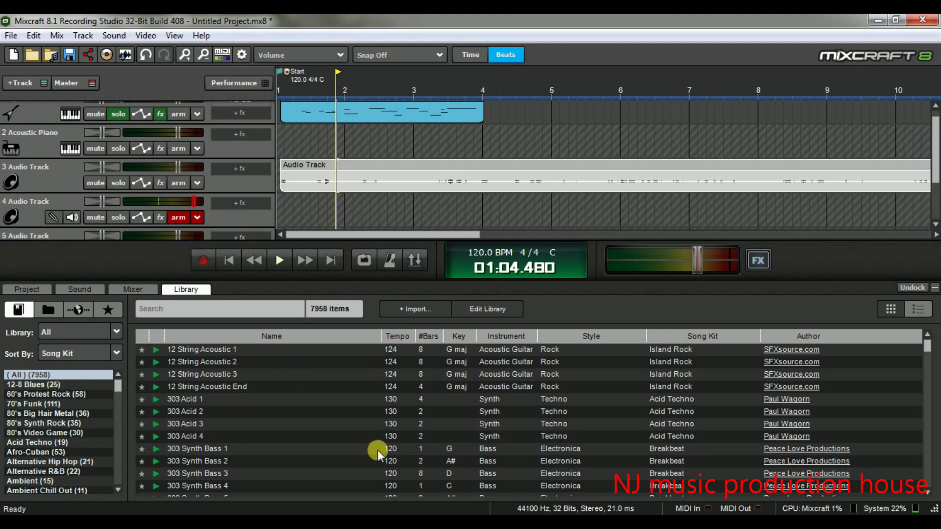
pyautogui.moveTo(926, 343)
pyautogui.mouseDown()
pyautogui.moveTo(921, 490)
pyautogui.moveTo(926, 338)
pyautogui.mouseUp()
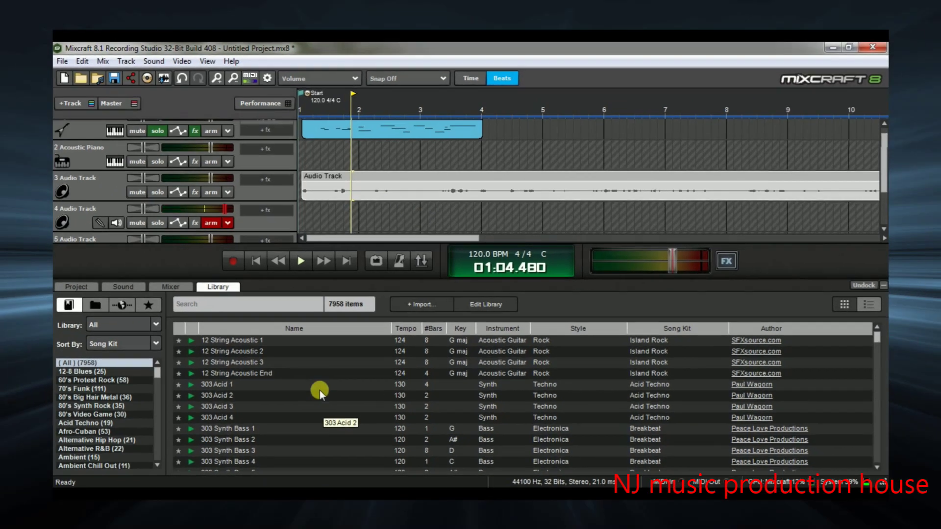
pyautogui.click(371, 174)
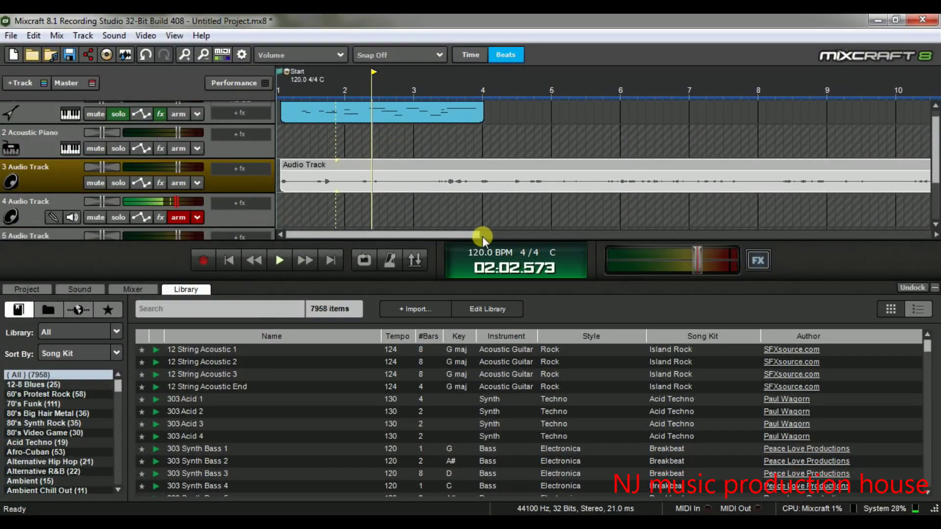